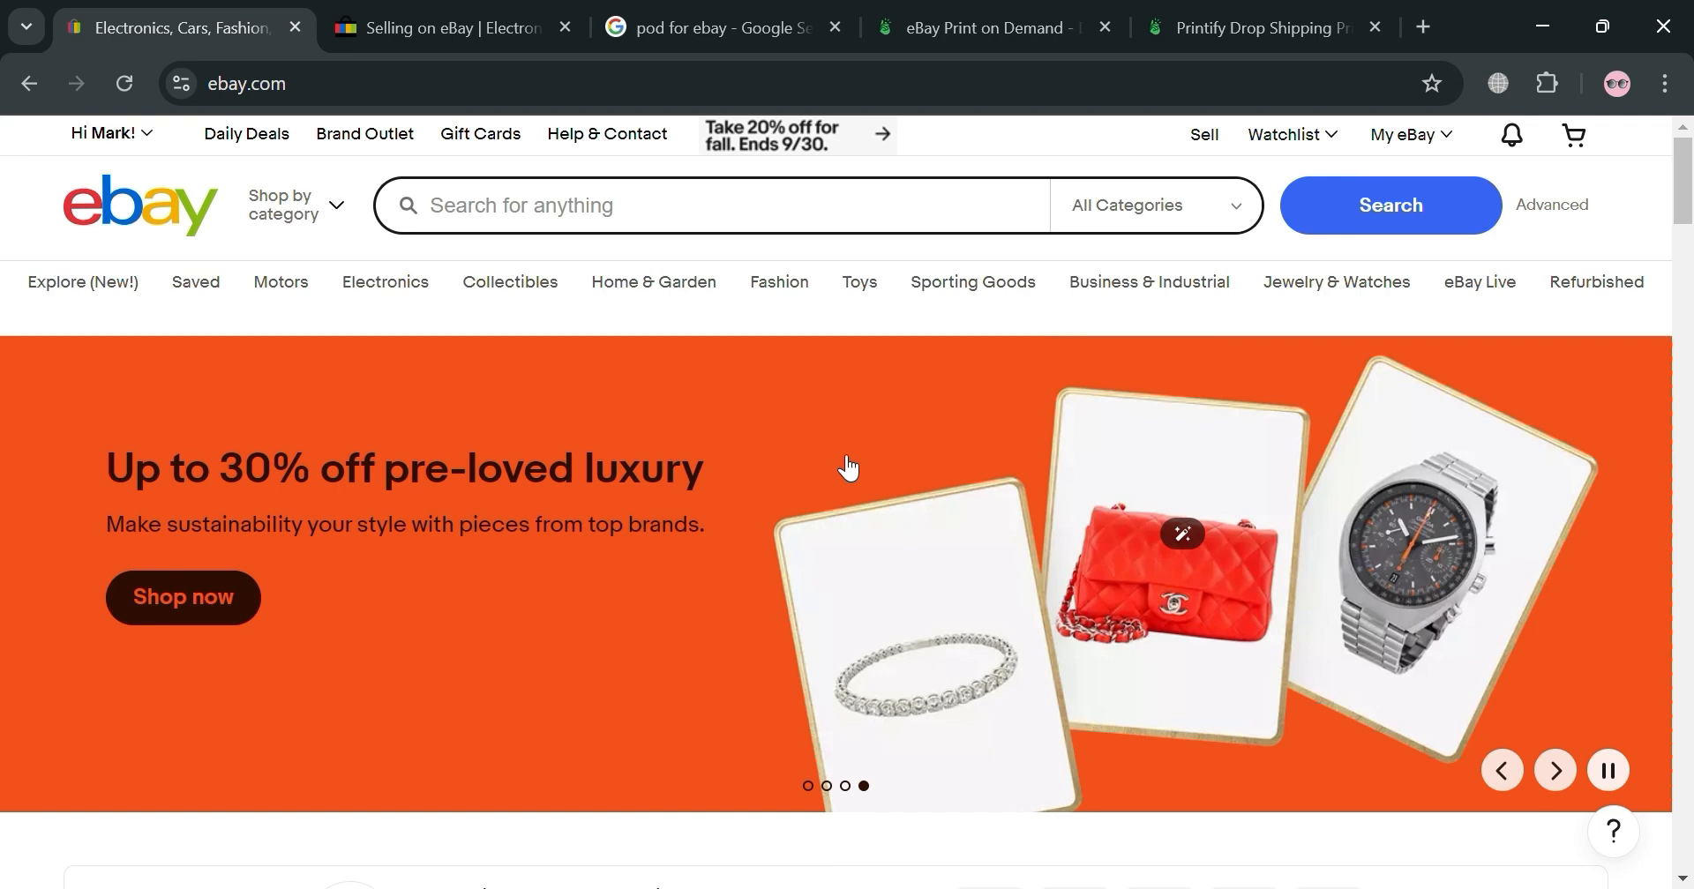
Look through the eBay home page, from the promotional banners and product sections down to the footer links.
scroll(849, 468, down, 8)
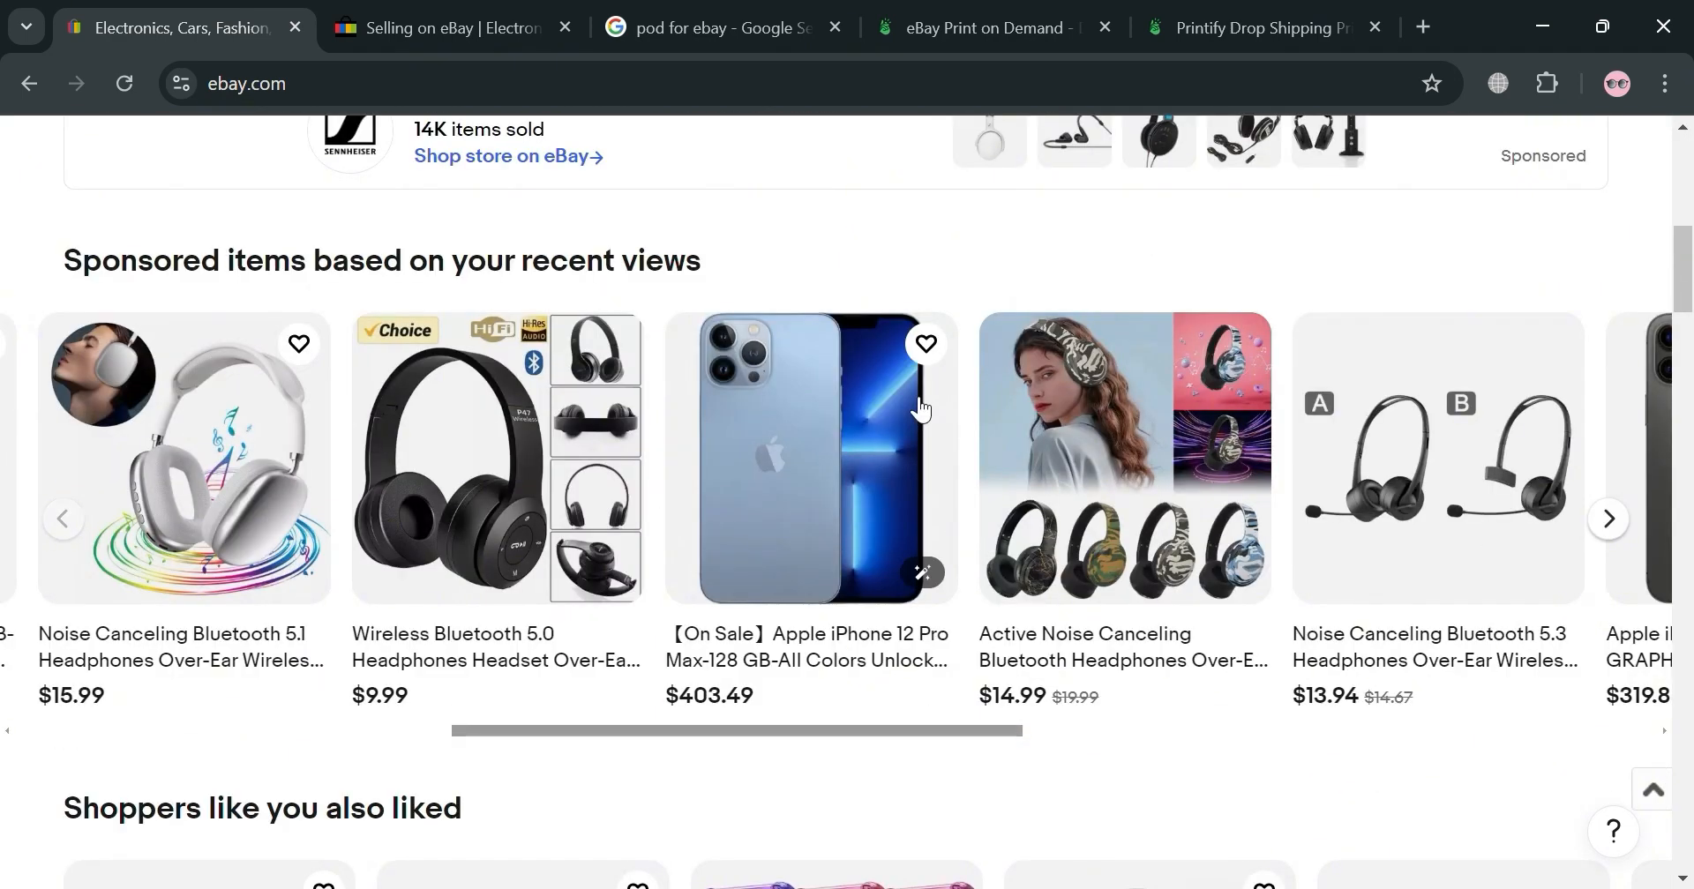
scroll(918, 405, down, 12)
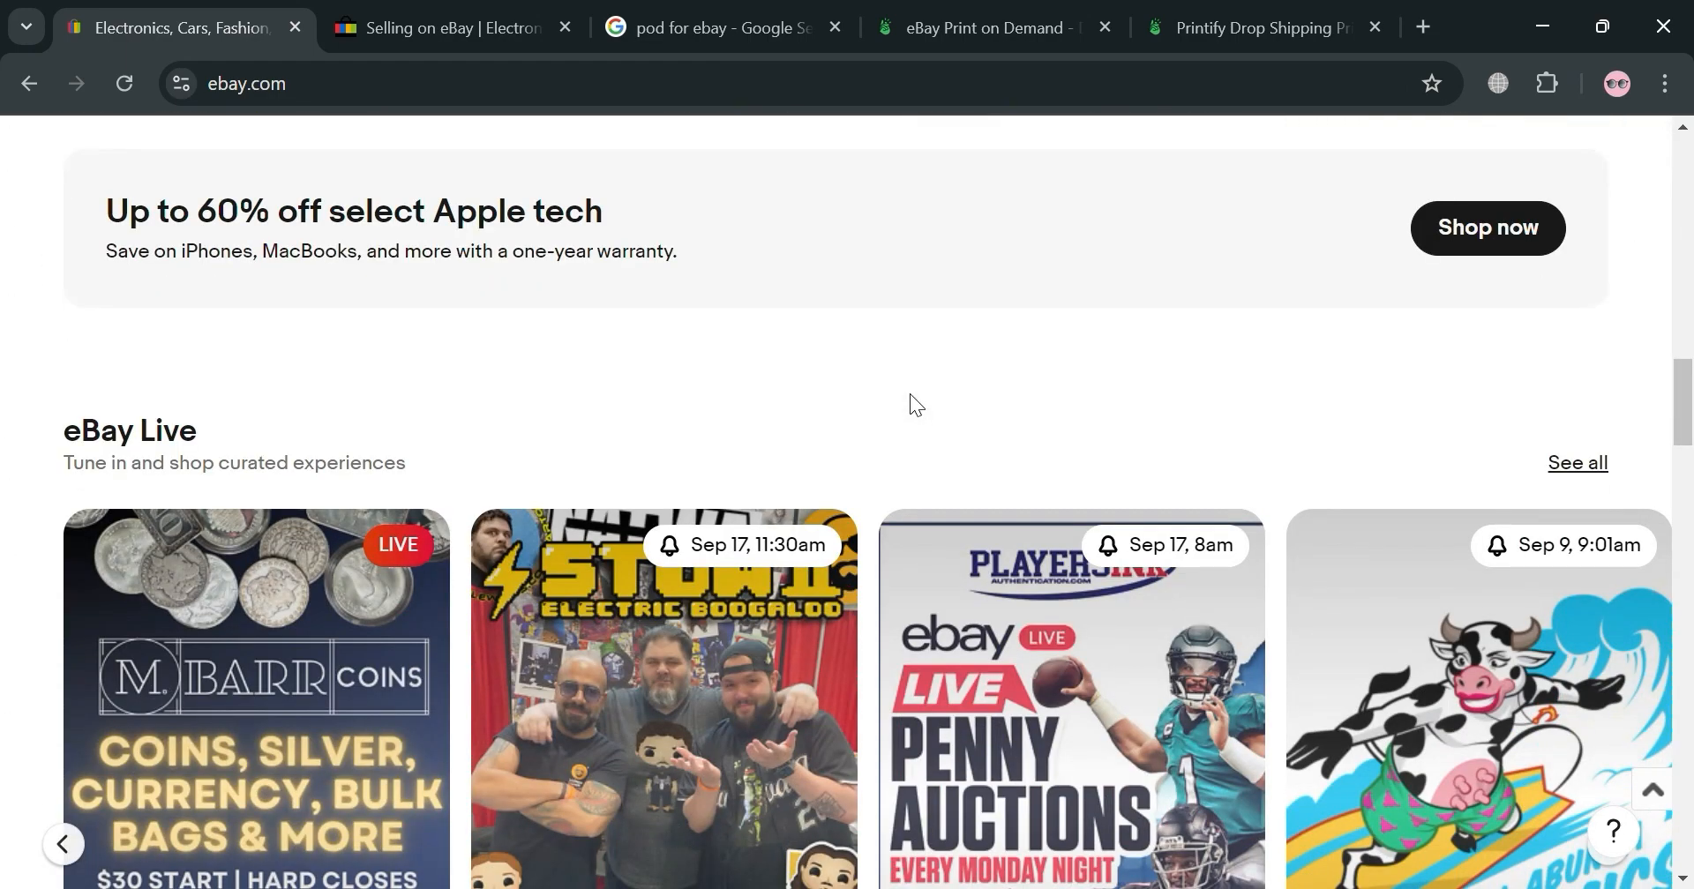
scroll(910, 396, down, 6)
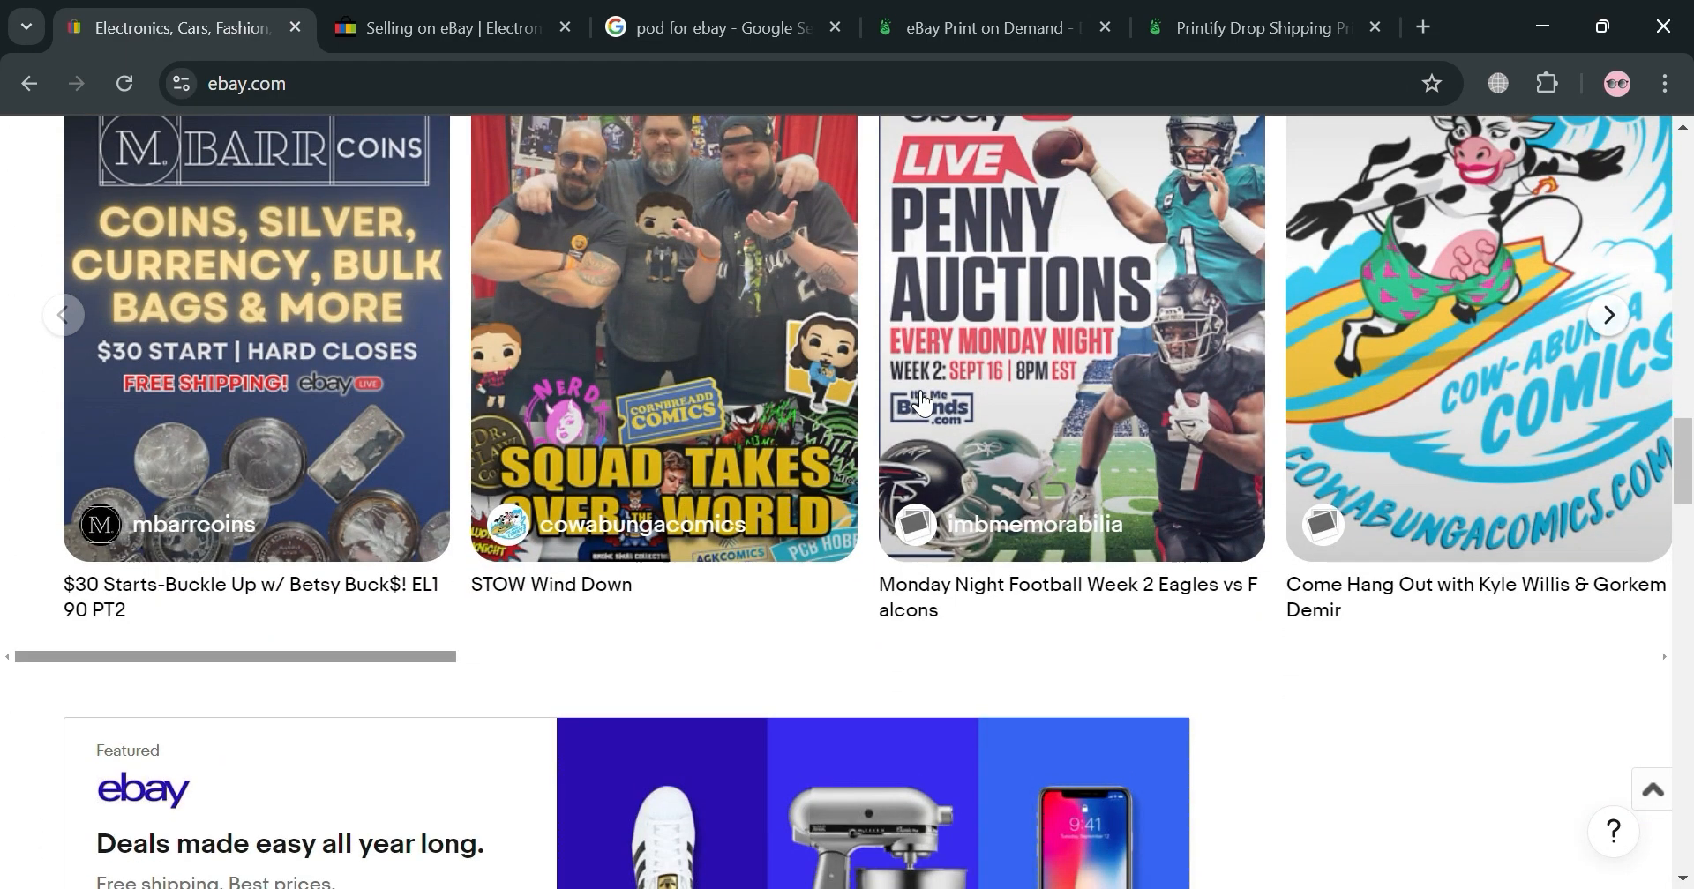
scroll(921, 402, down, 9)
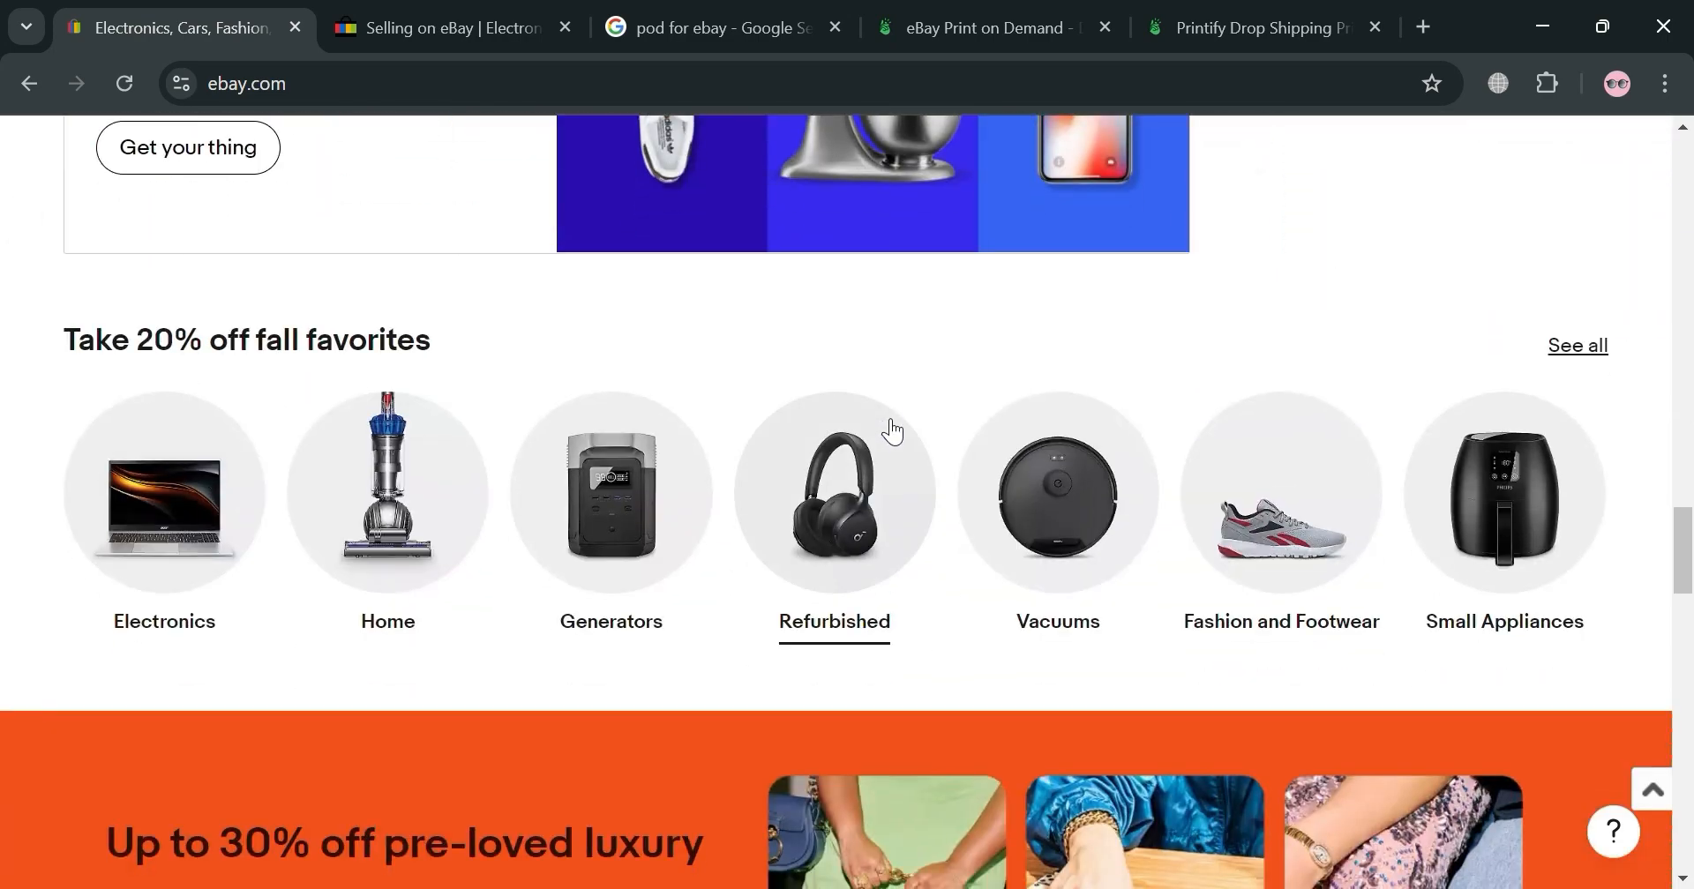
scroll(892, 427, down, 13)
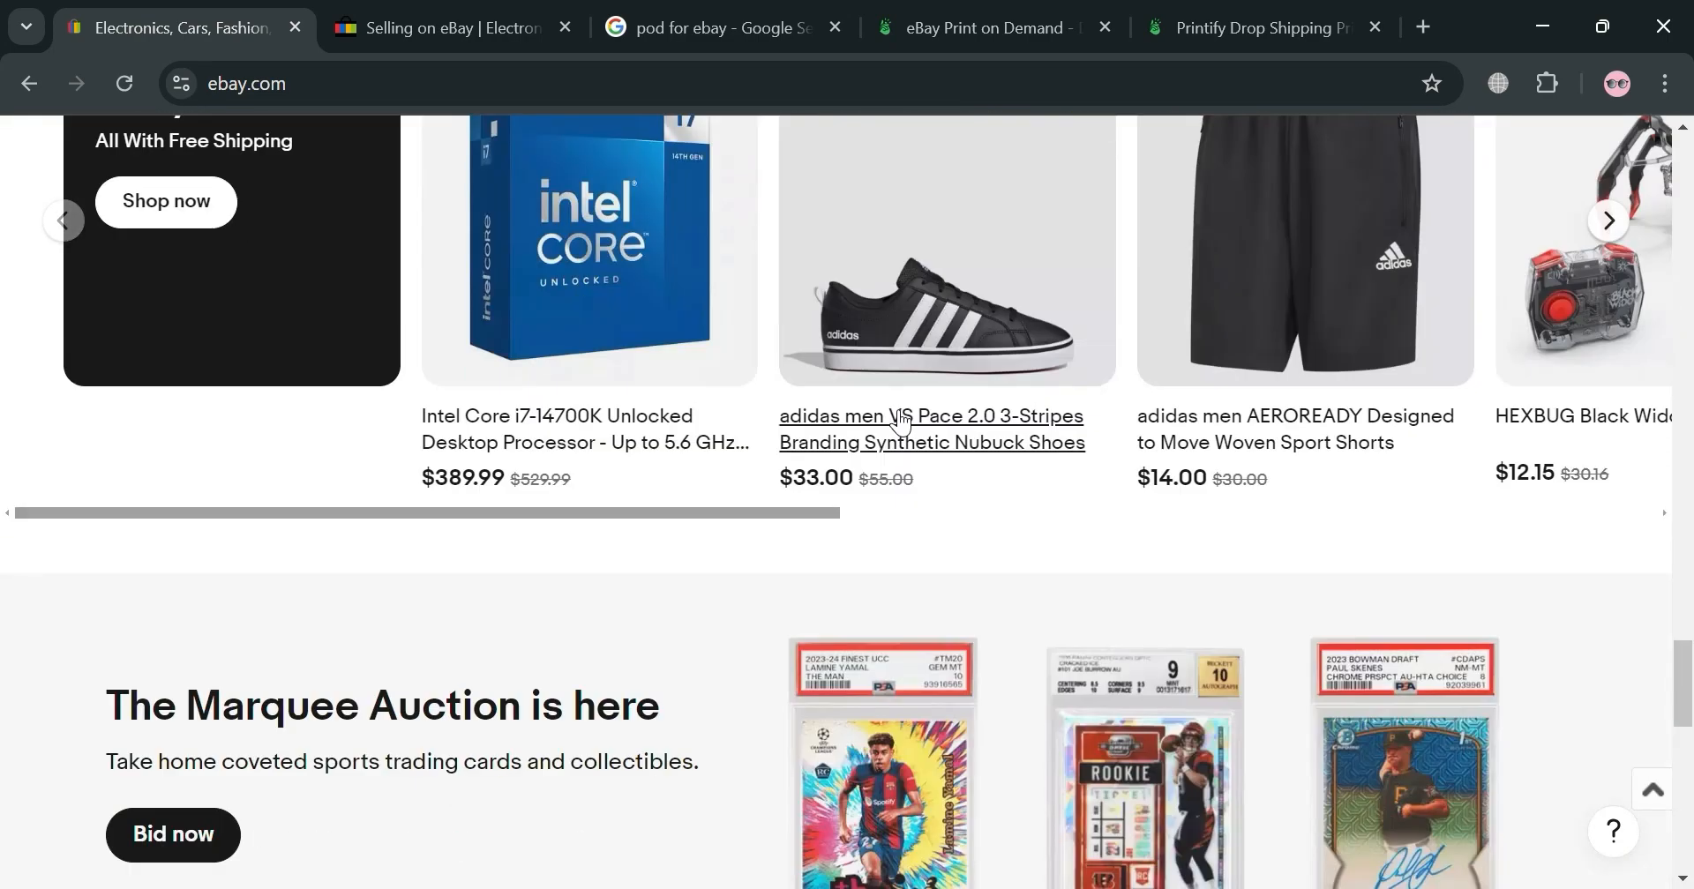
scroll(900, 422, down, 3)
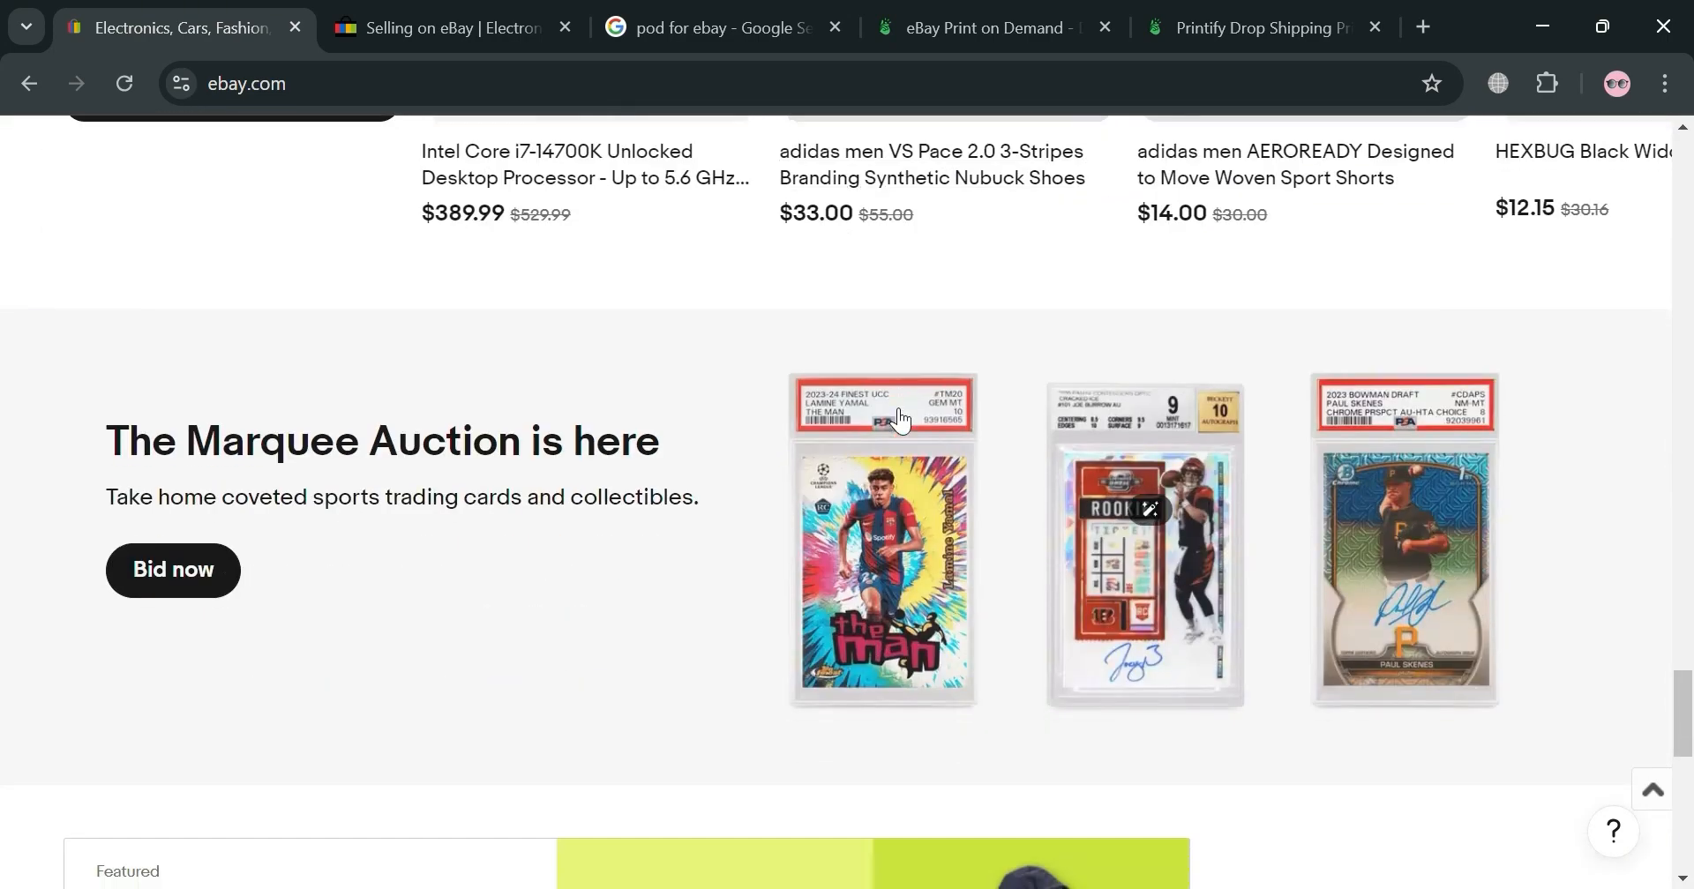
scroll(889, 416, down, 5)
scroll(891, 417, down, 5)
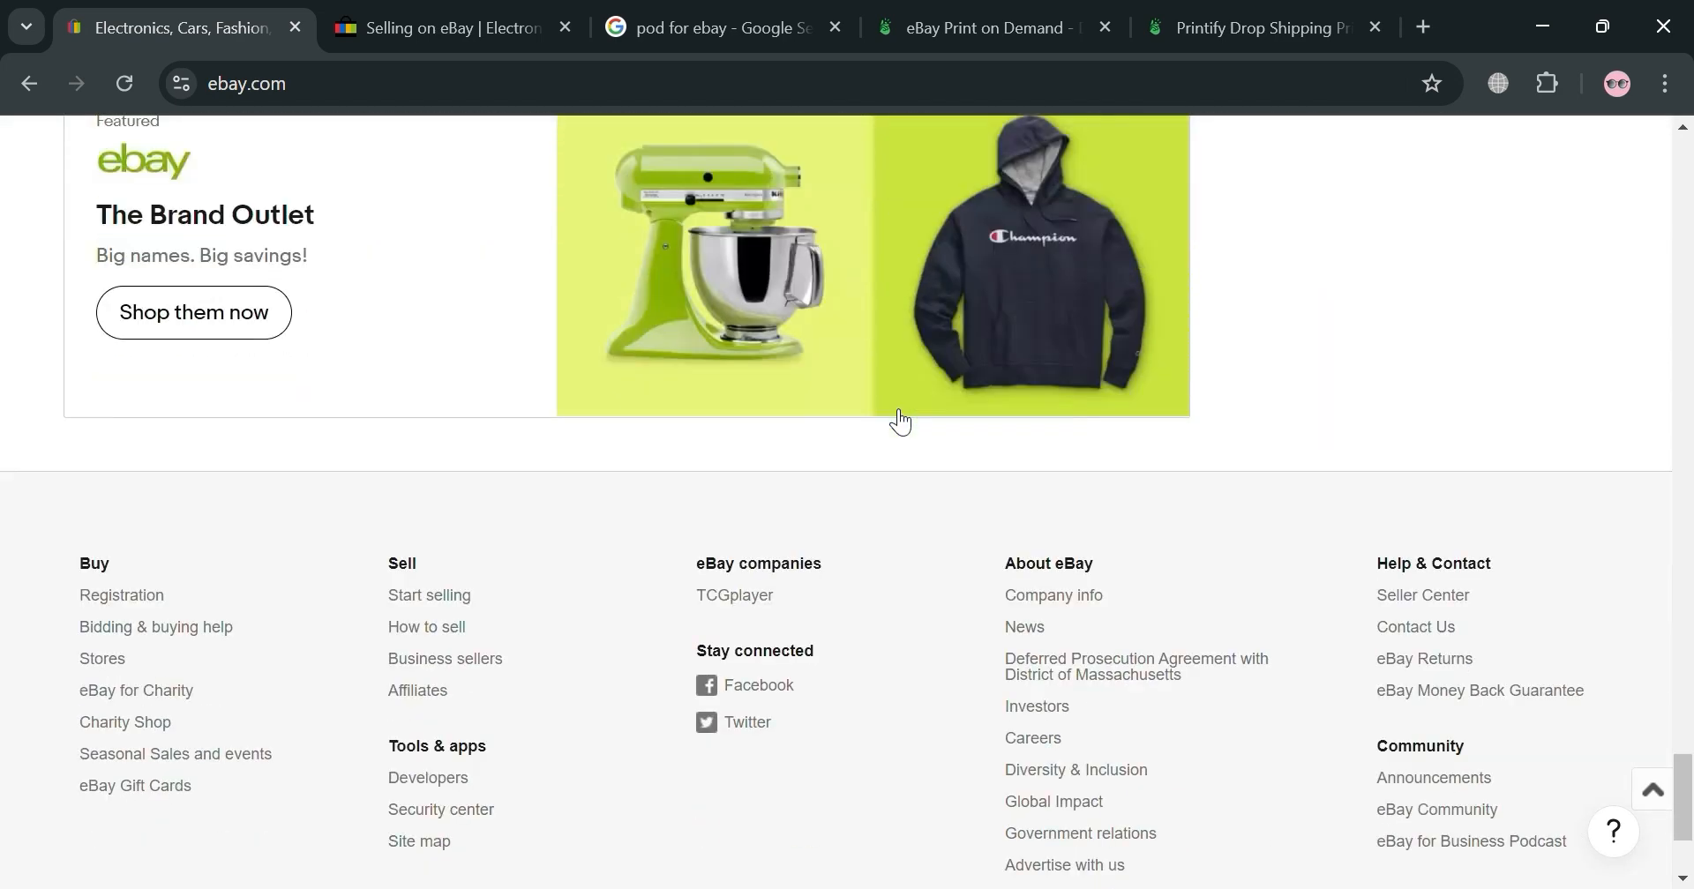
scroll(852, 453, down, 3)
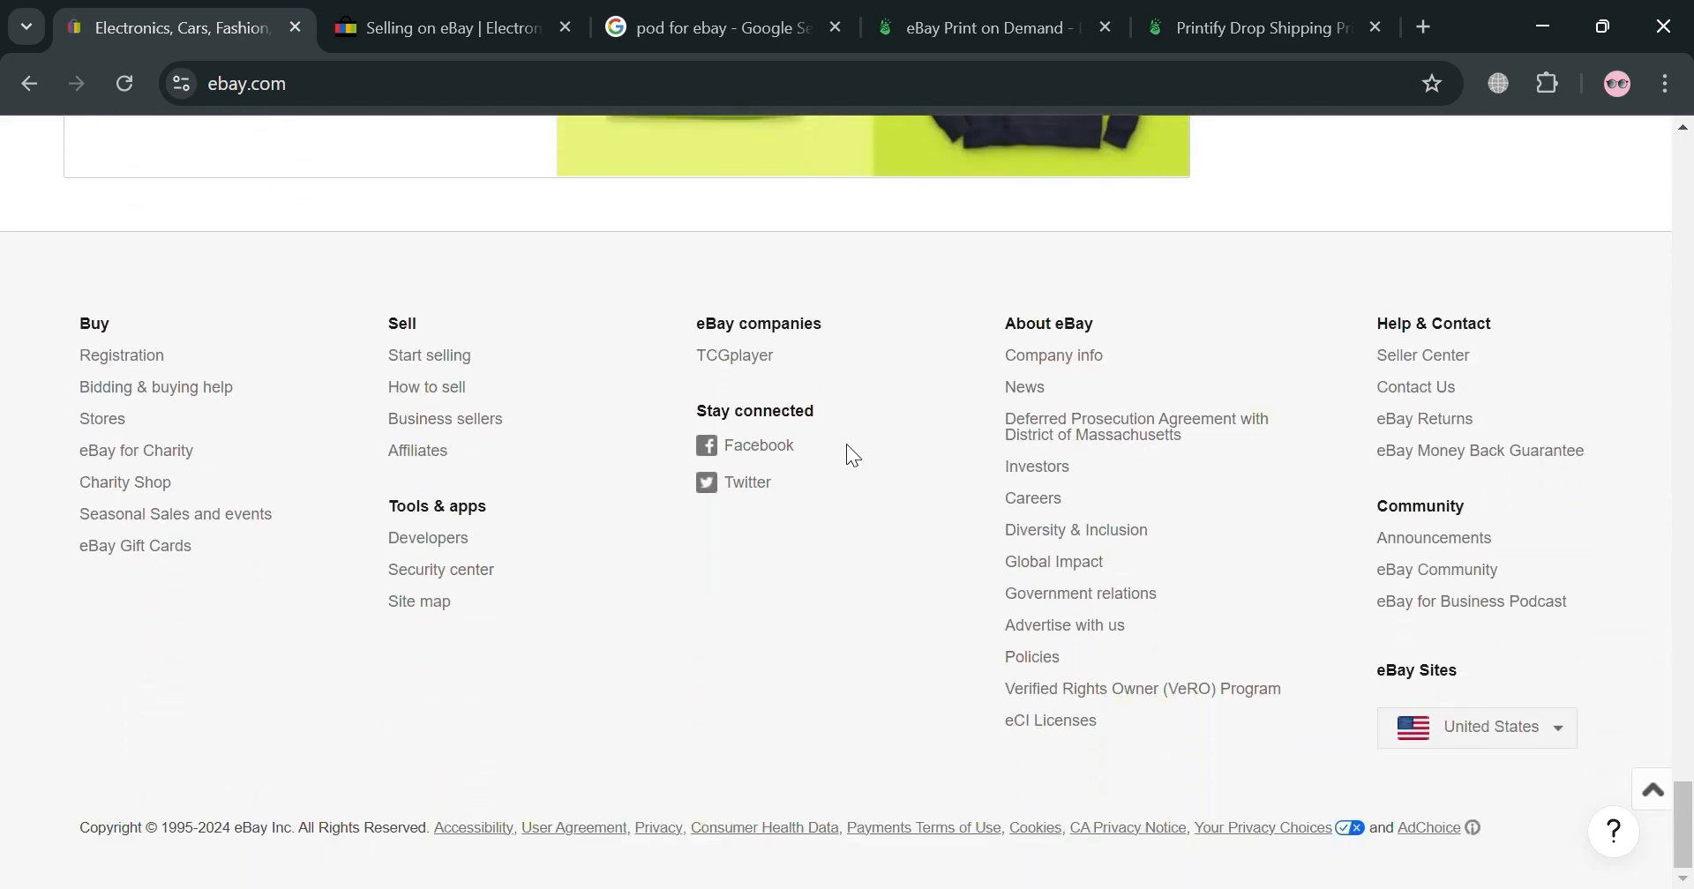
scroll(841, 453, up, 15)
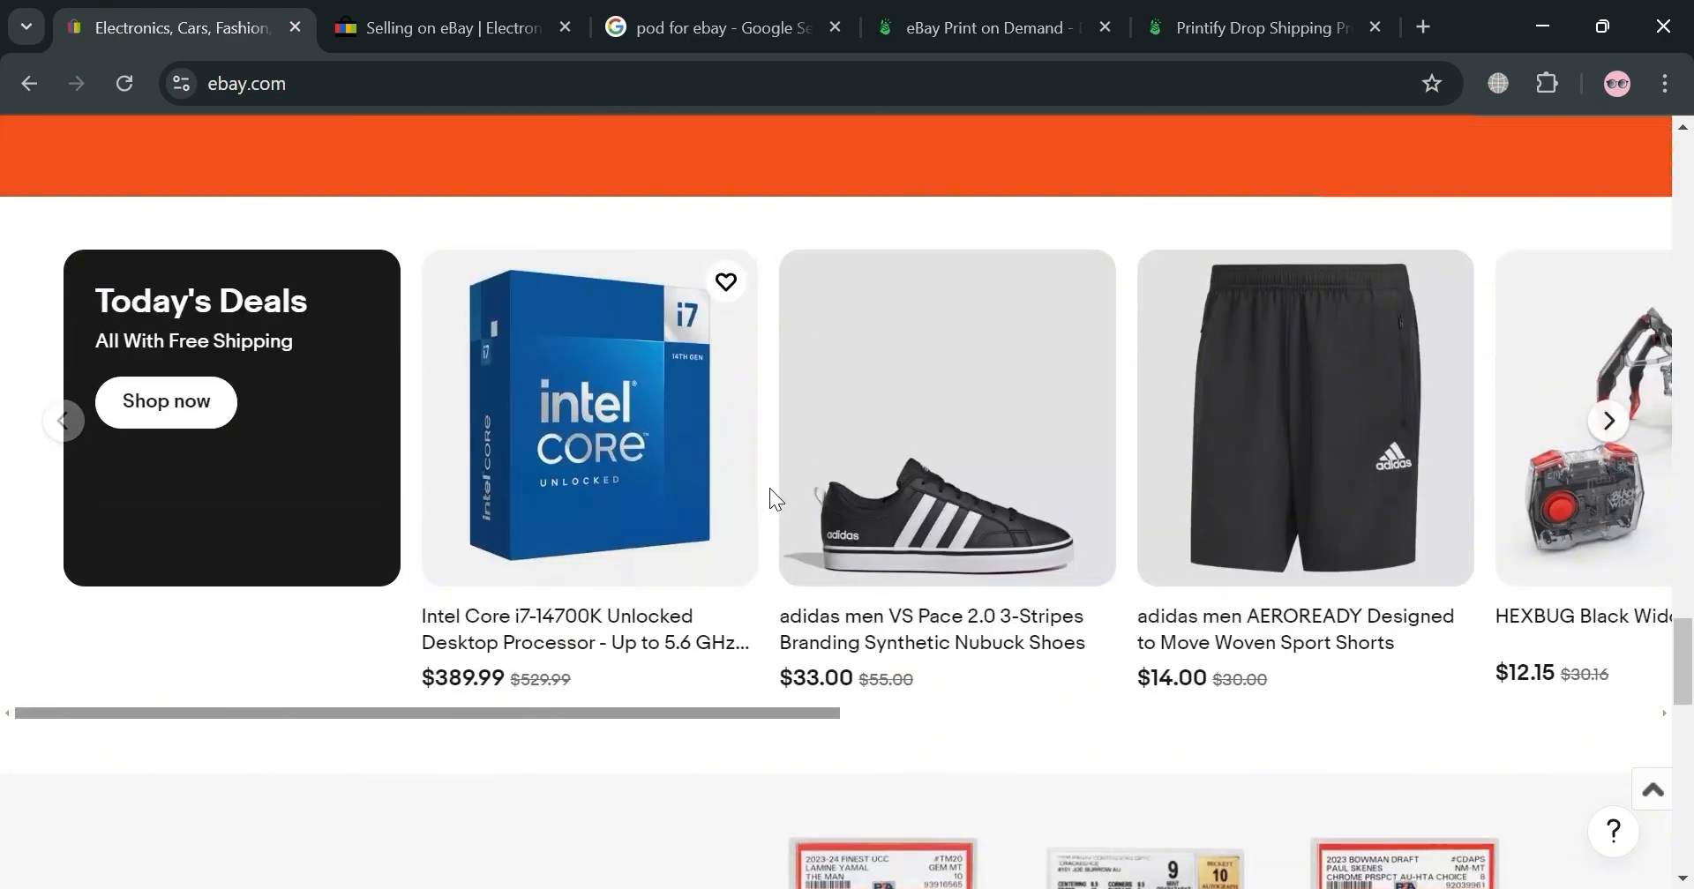
scroll(770, 487, up, 6)
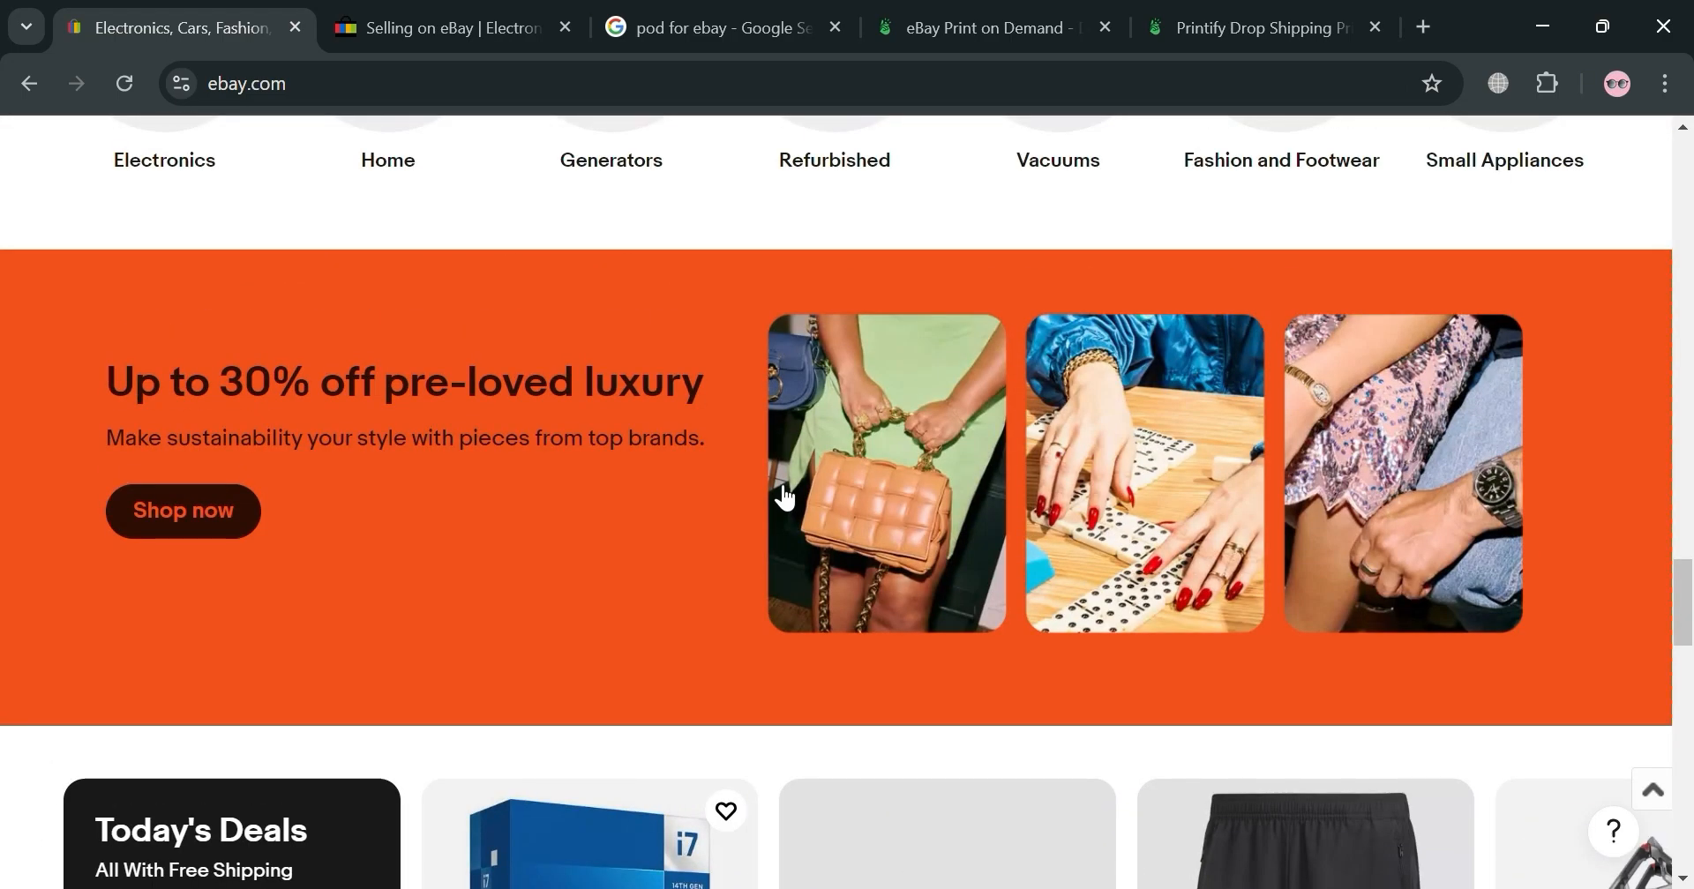
scroll(784, 496, up, 20)
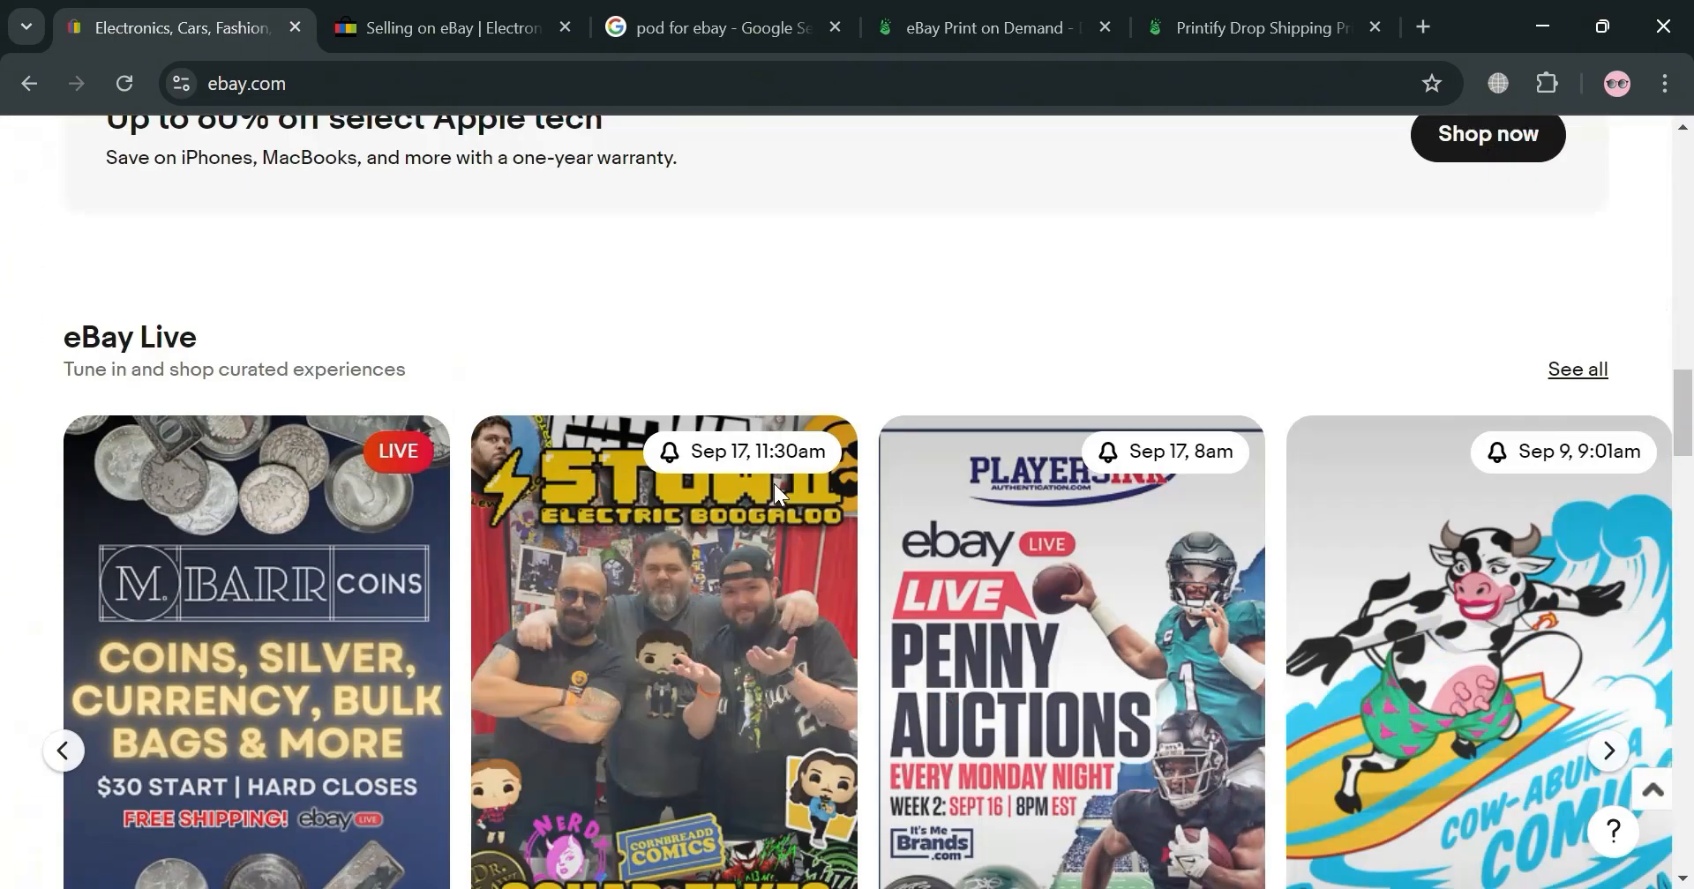
scroll(788, 480, up, 6)
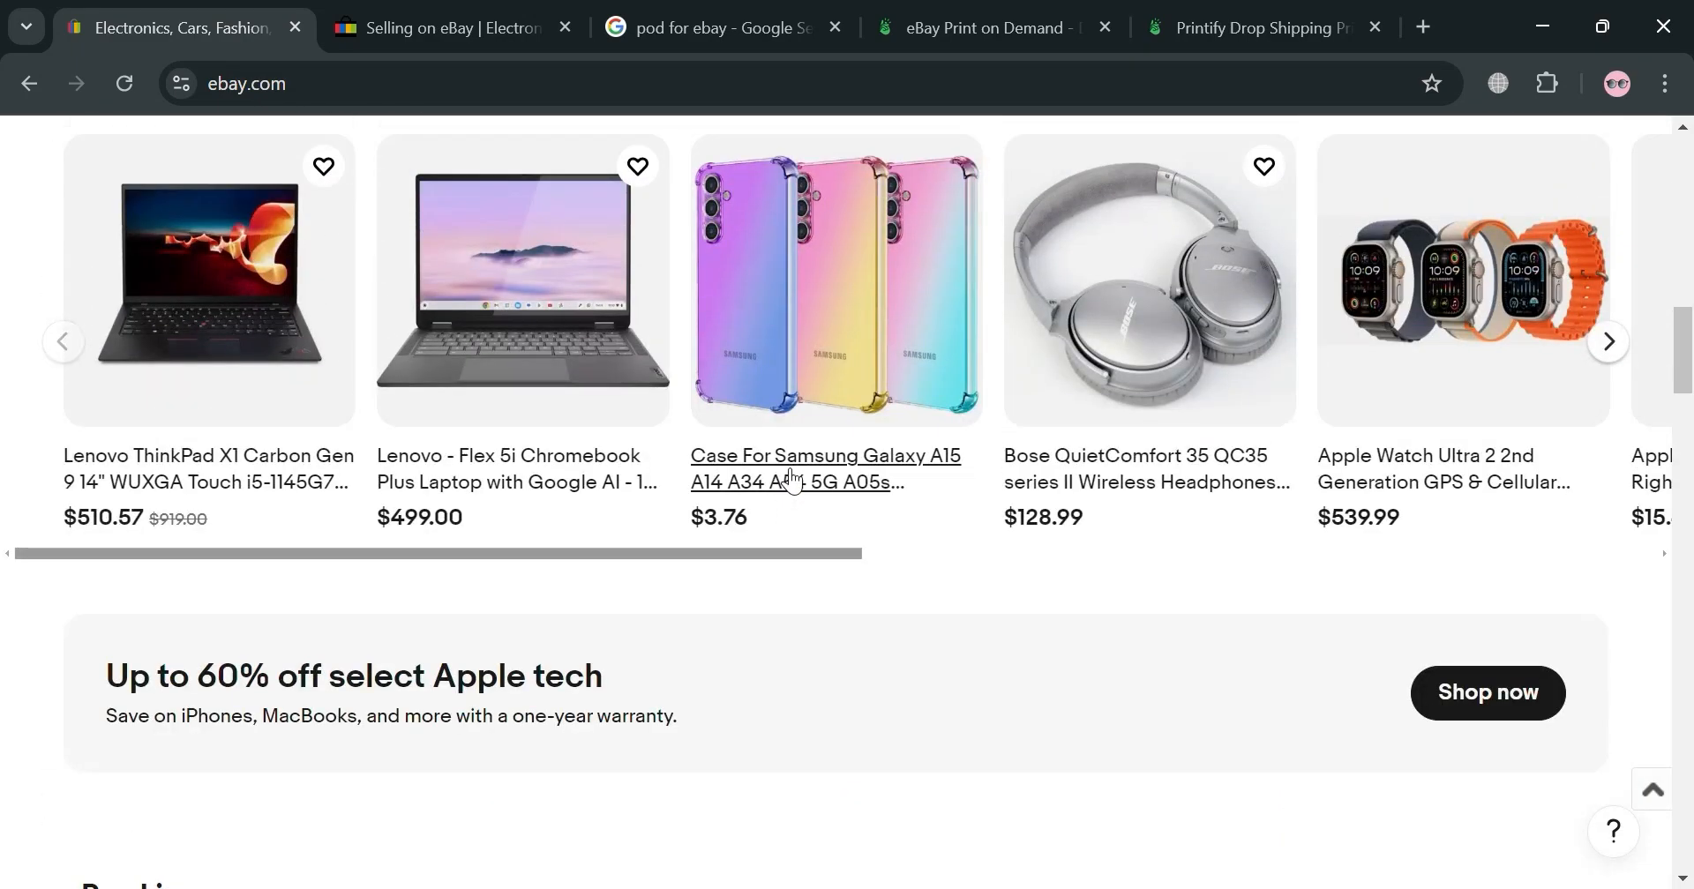
scroll(792, 479, up, 17)
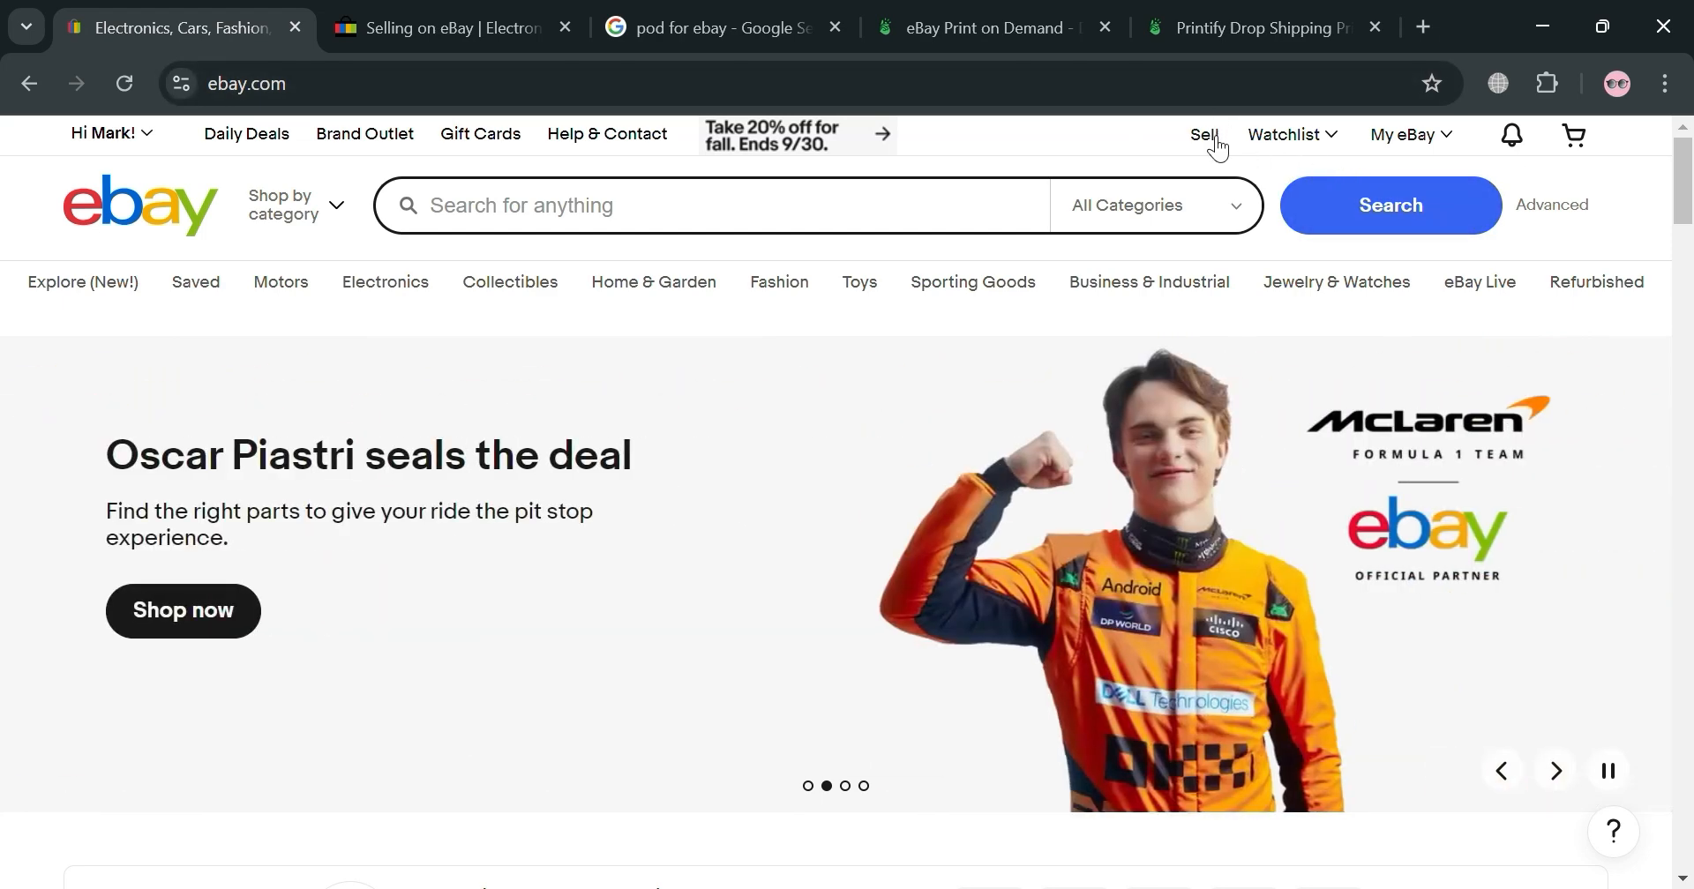
Review the Selling on eBay page's seller guidance and start listing an item.
click(503, 16)
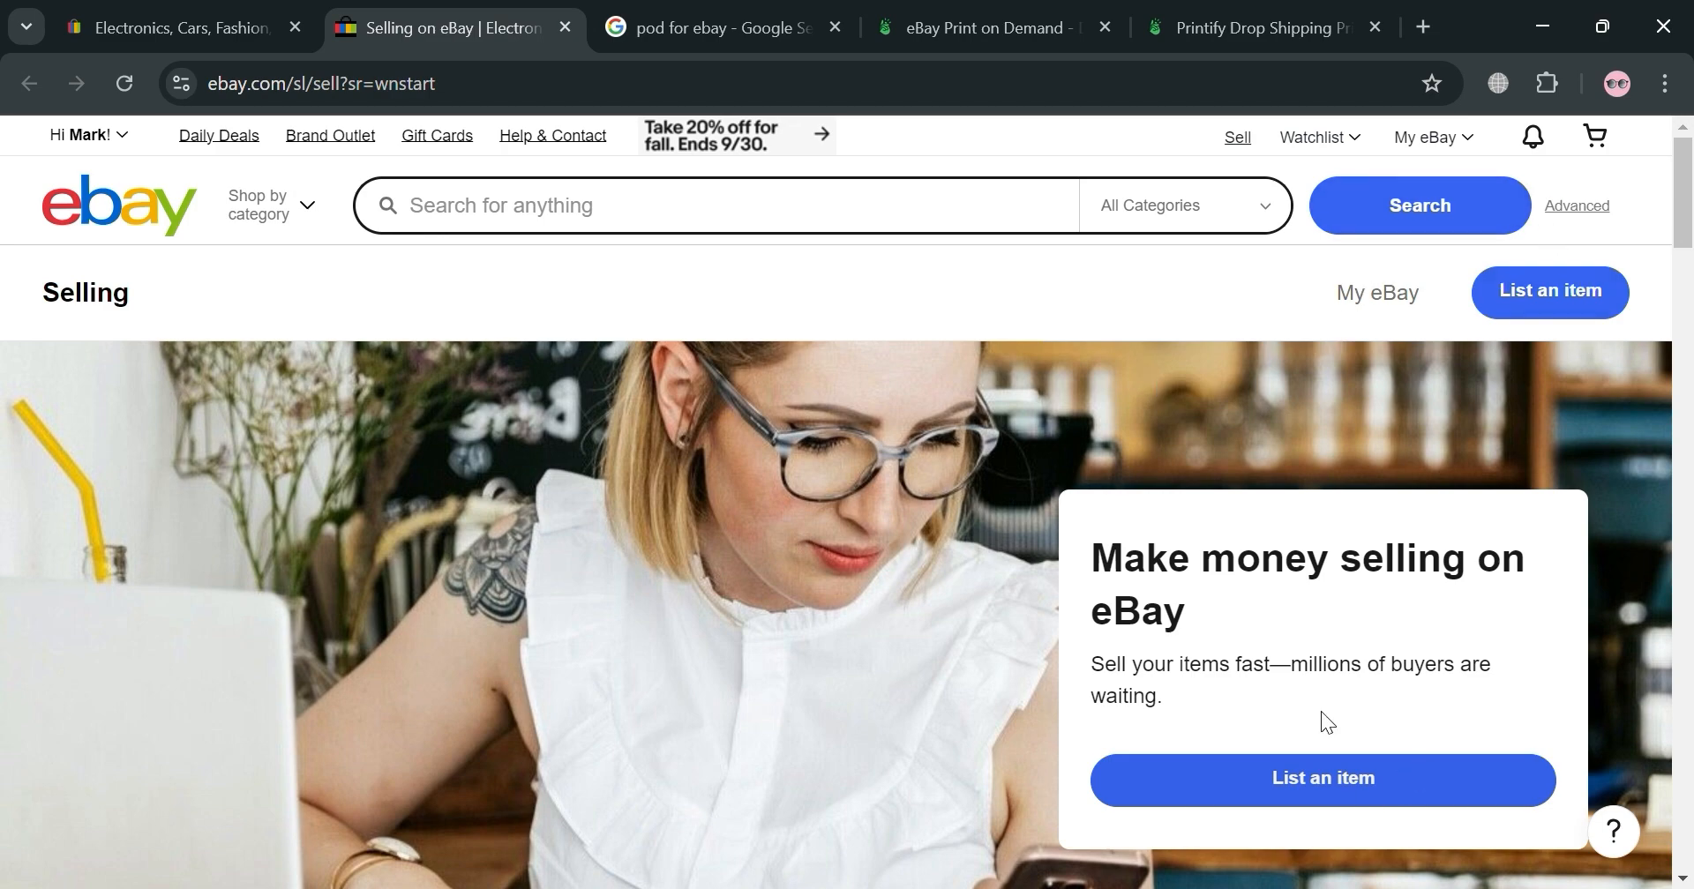
scroll(1045, 651, down, 15)
scroll(1040, 631, up, 7)
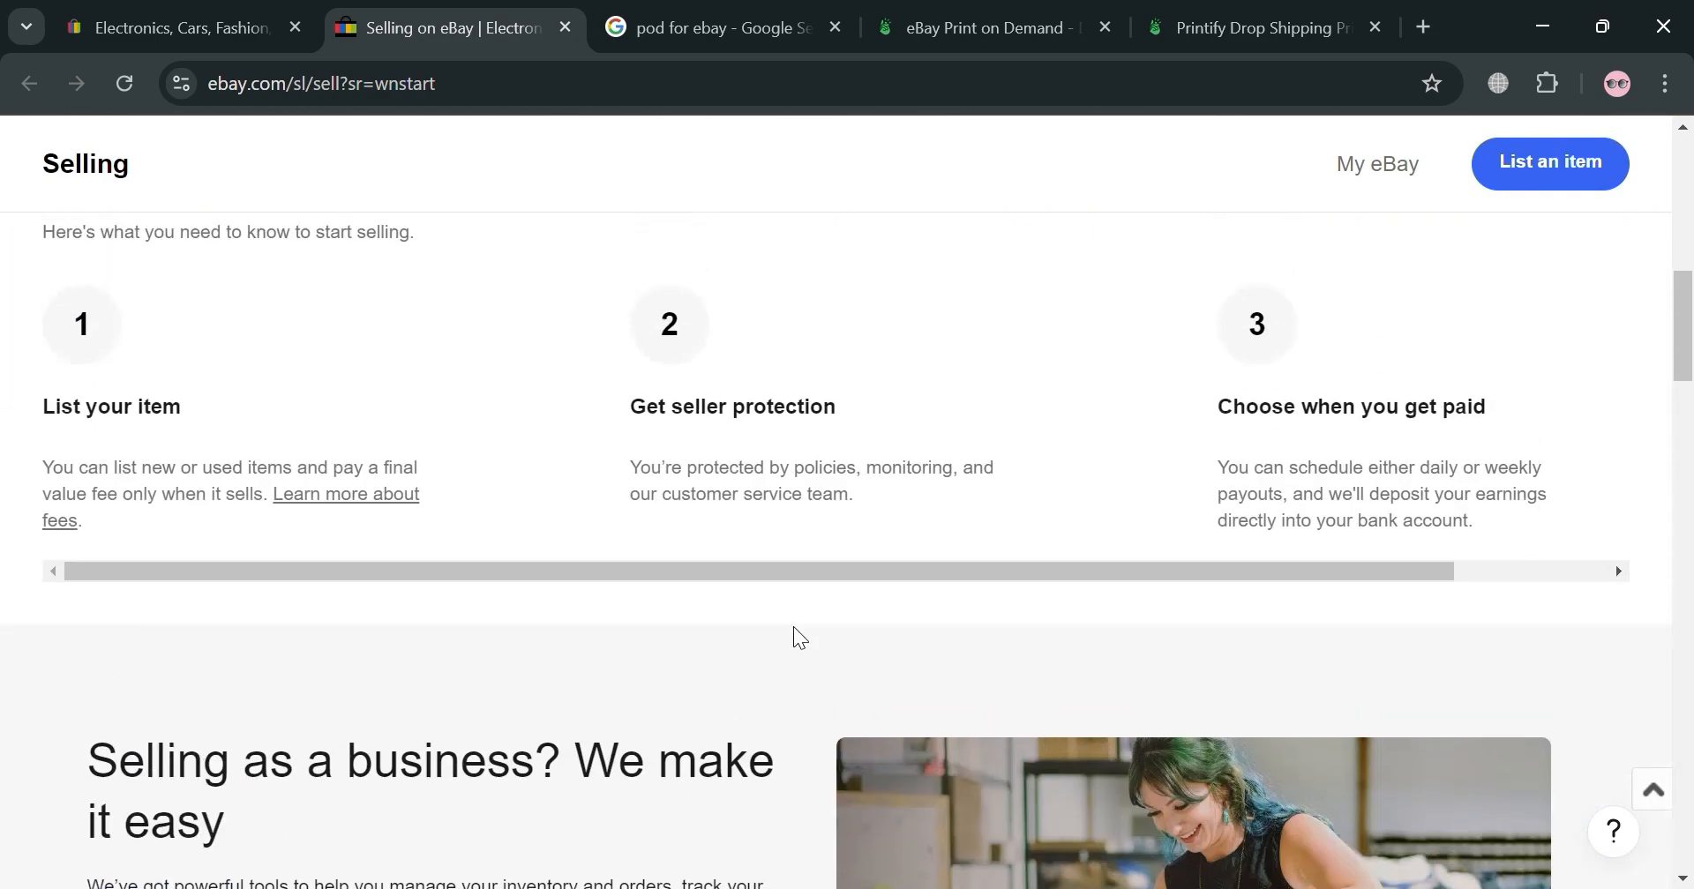
scroll(799, 637, up, 10)
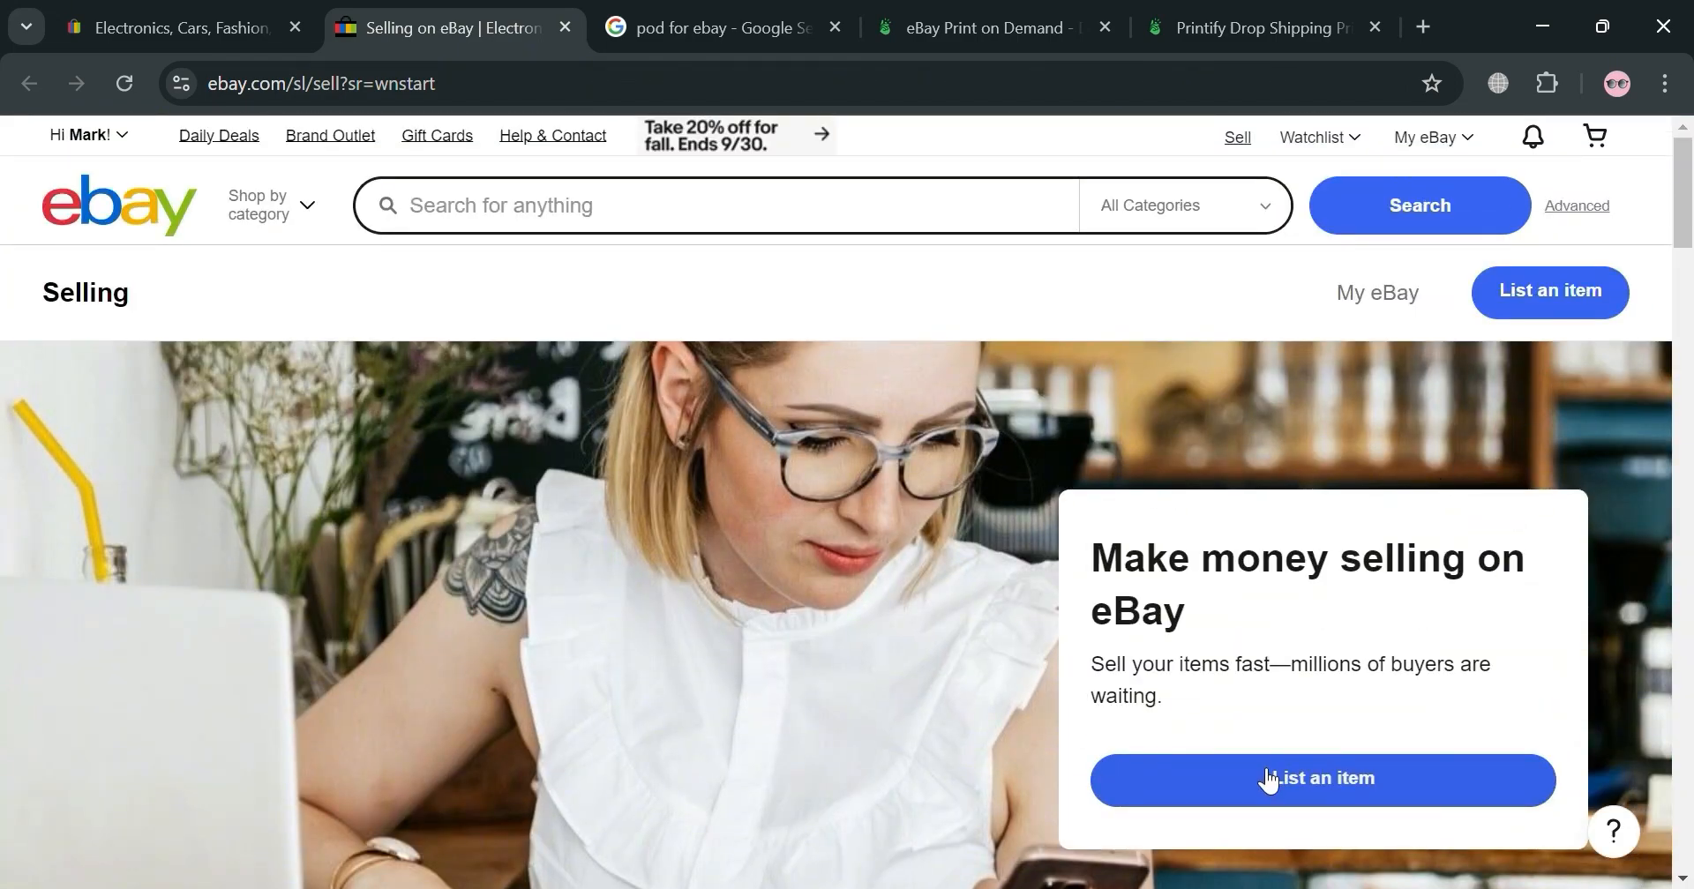
click(1268, 785)
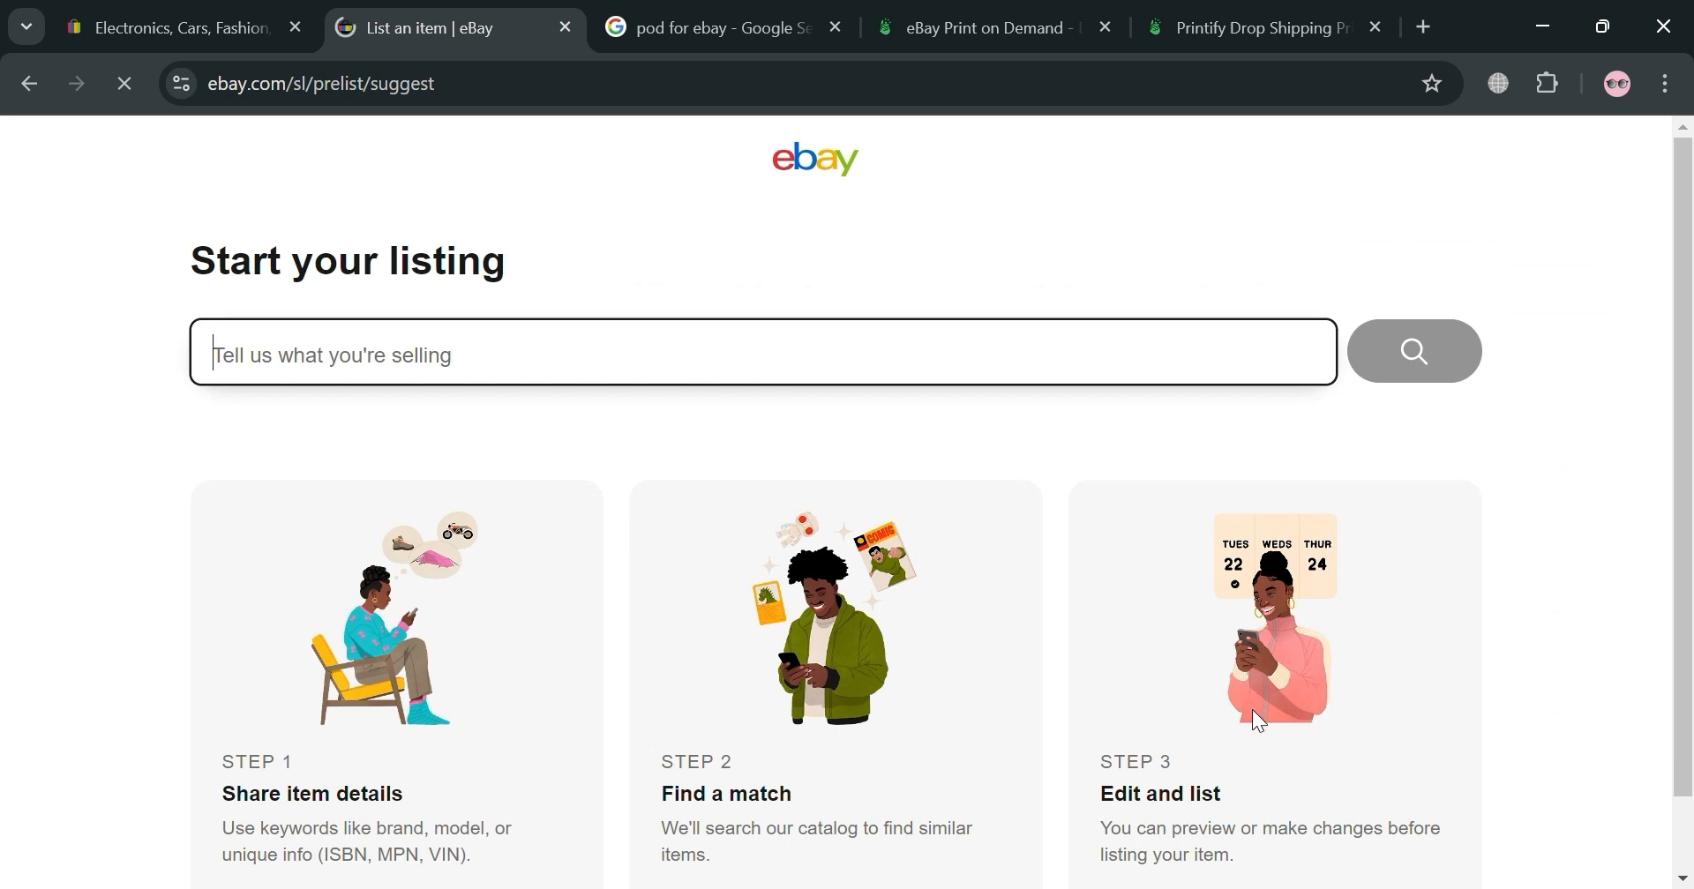
Search the listing catalog for "T SHIRT" as the item to sell.
scroll(708, 544, down, 2)
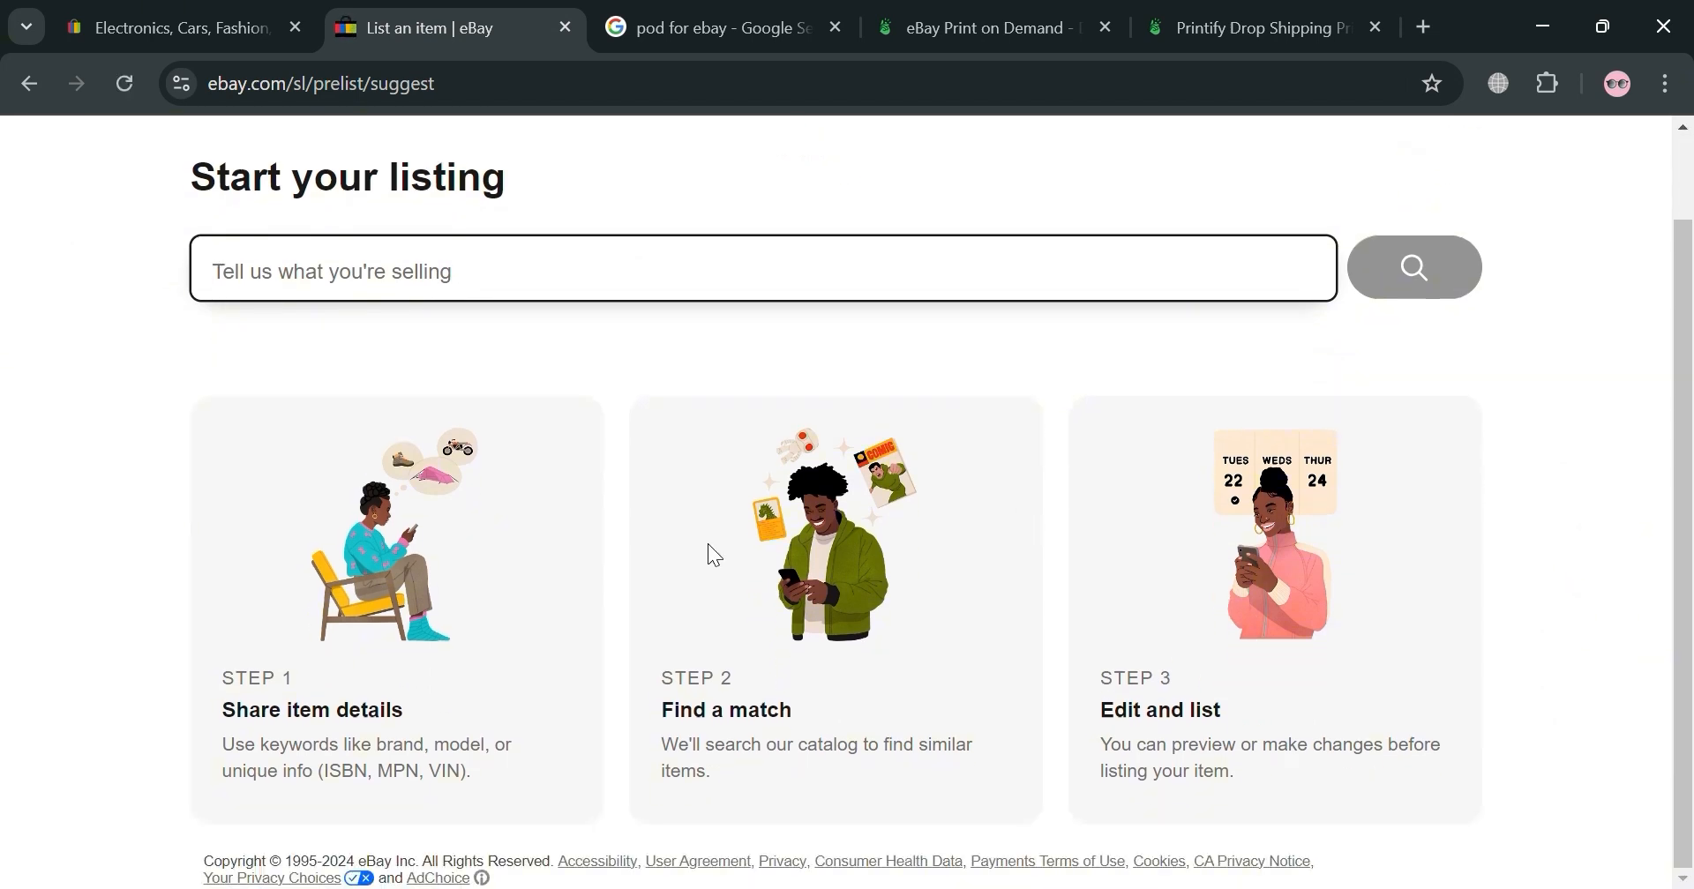
scroll(547, 712, up, 2)
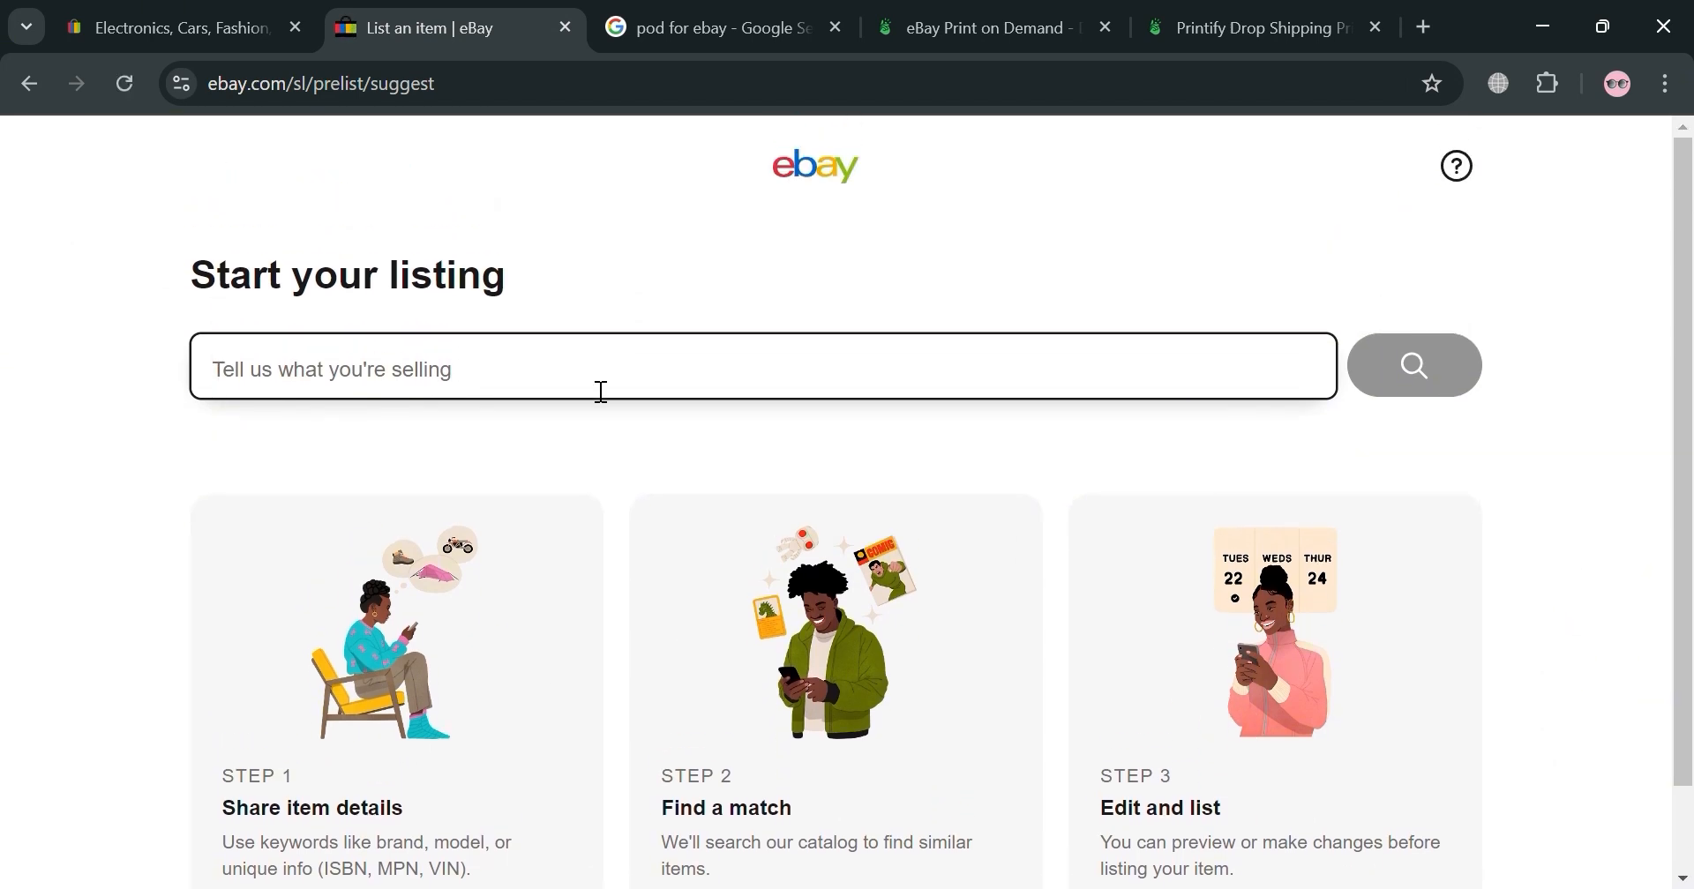
click(587, 379)
text(T SHIRT)
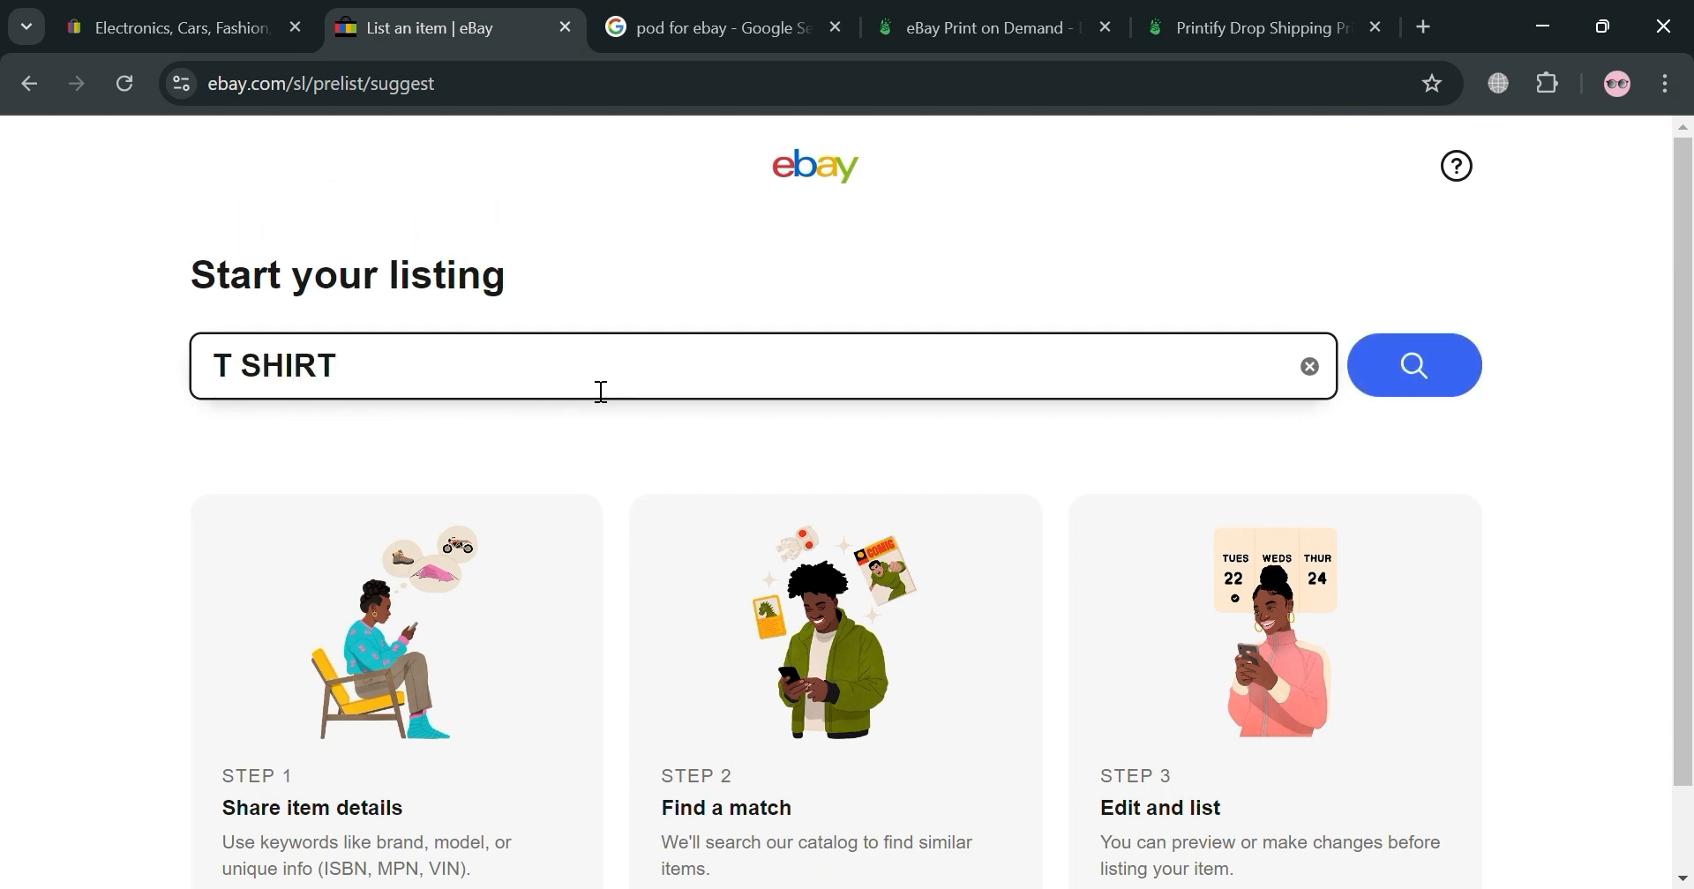
key(Return)
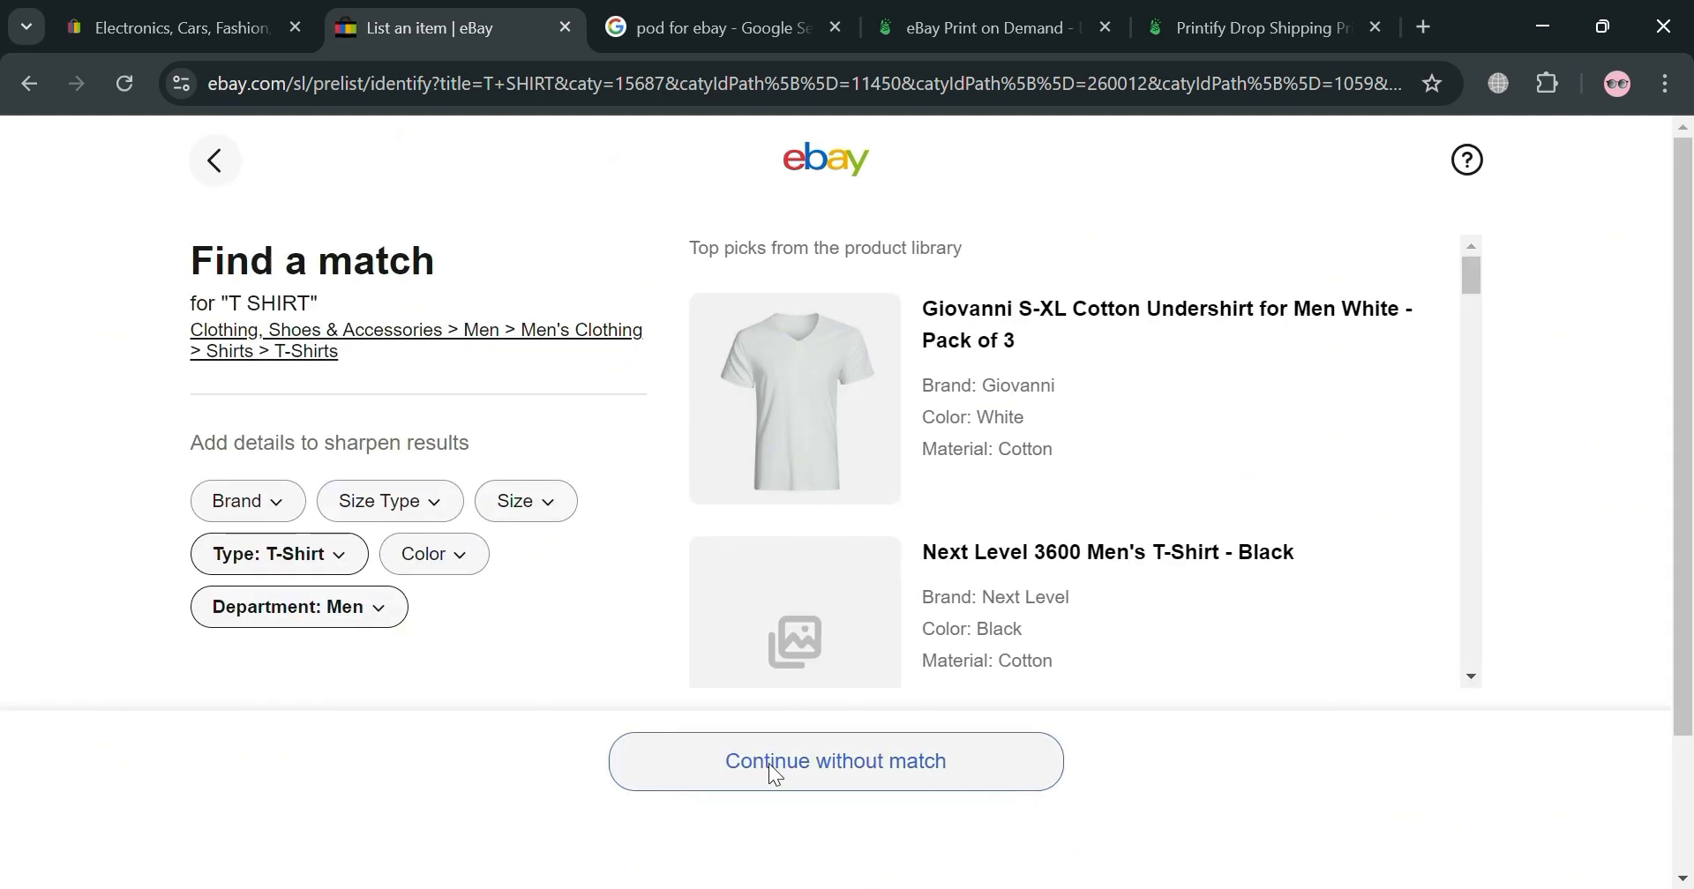
Continue to the listing form without a product match, with the item condition set to New without tags.
scroll(810, 690, down, 2)
scroll(821, 691, up, 2)
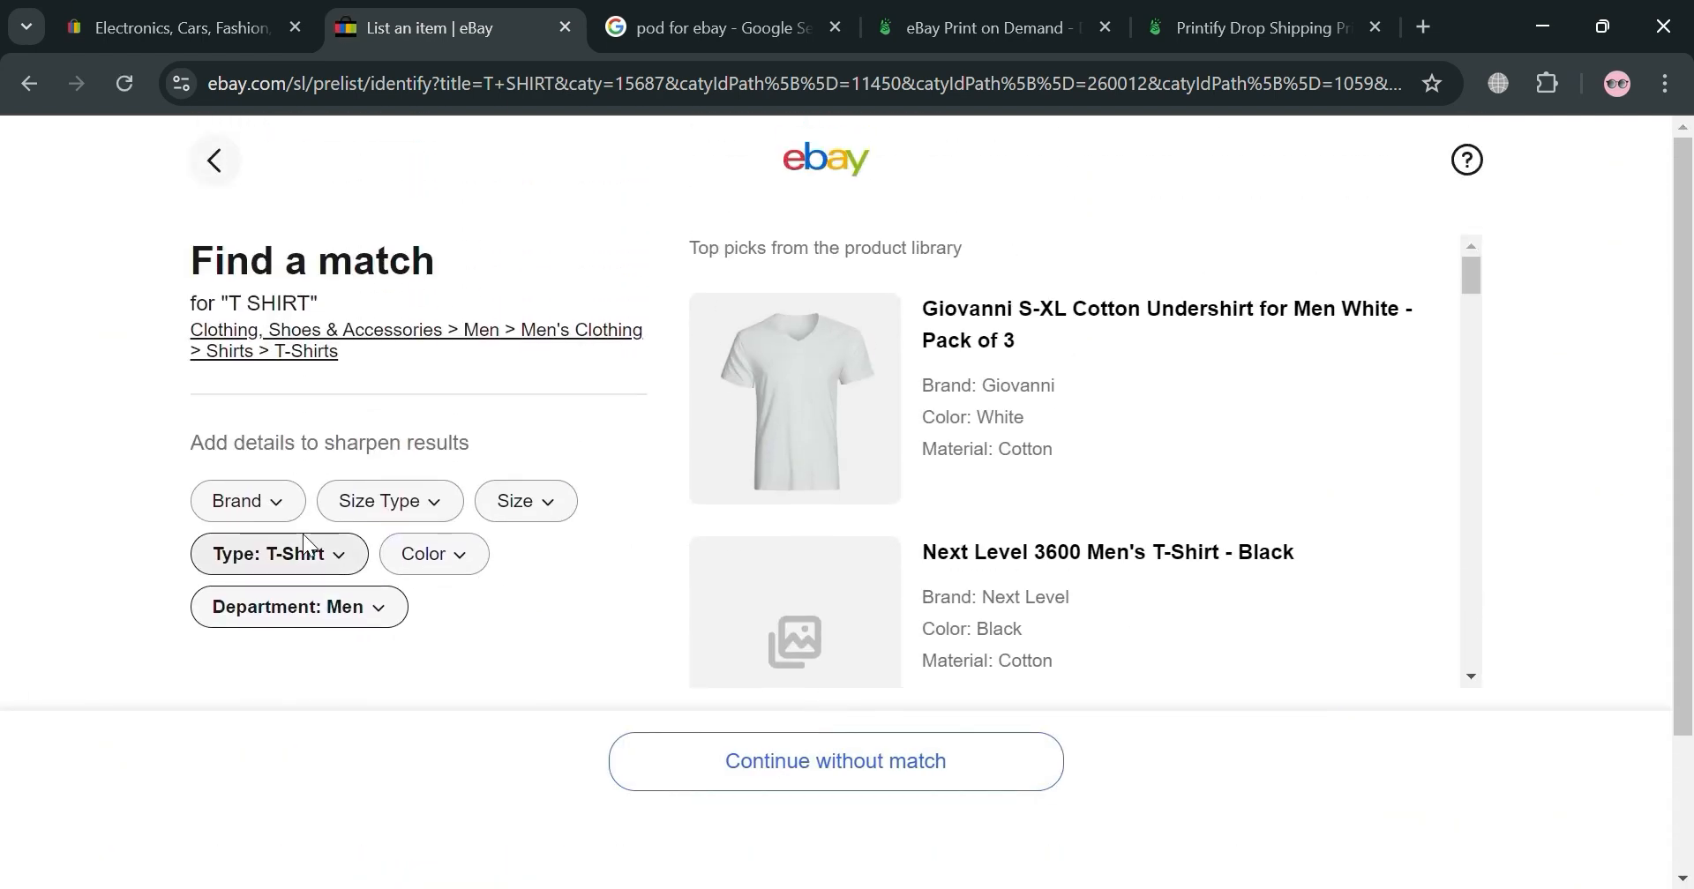
click(840, 788)
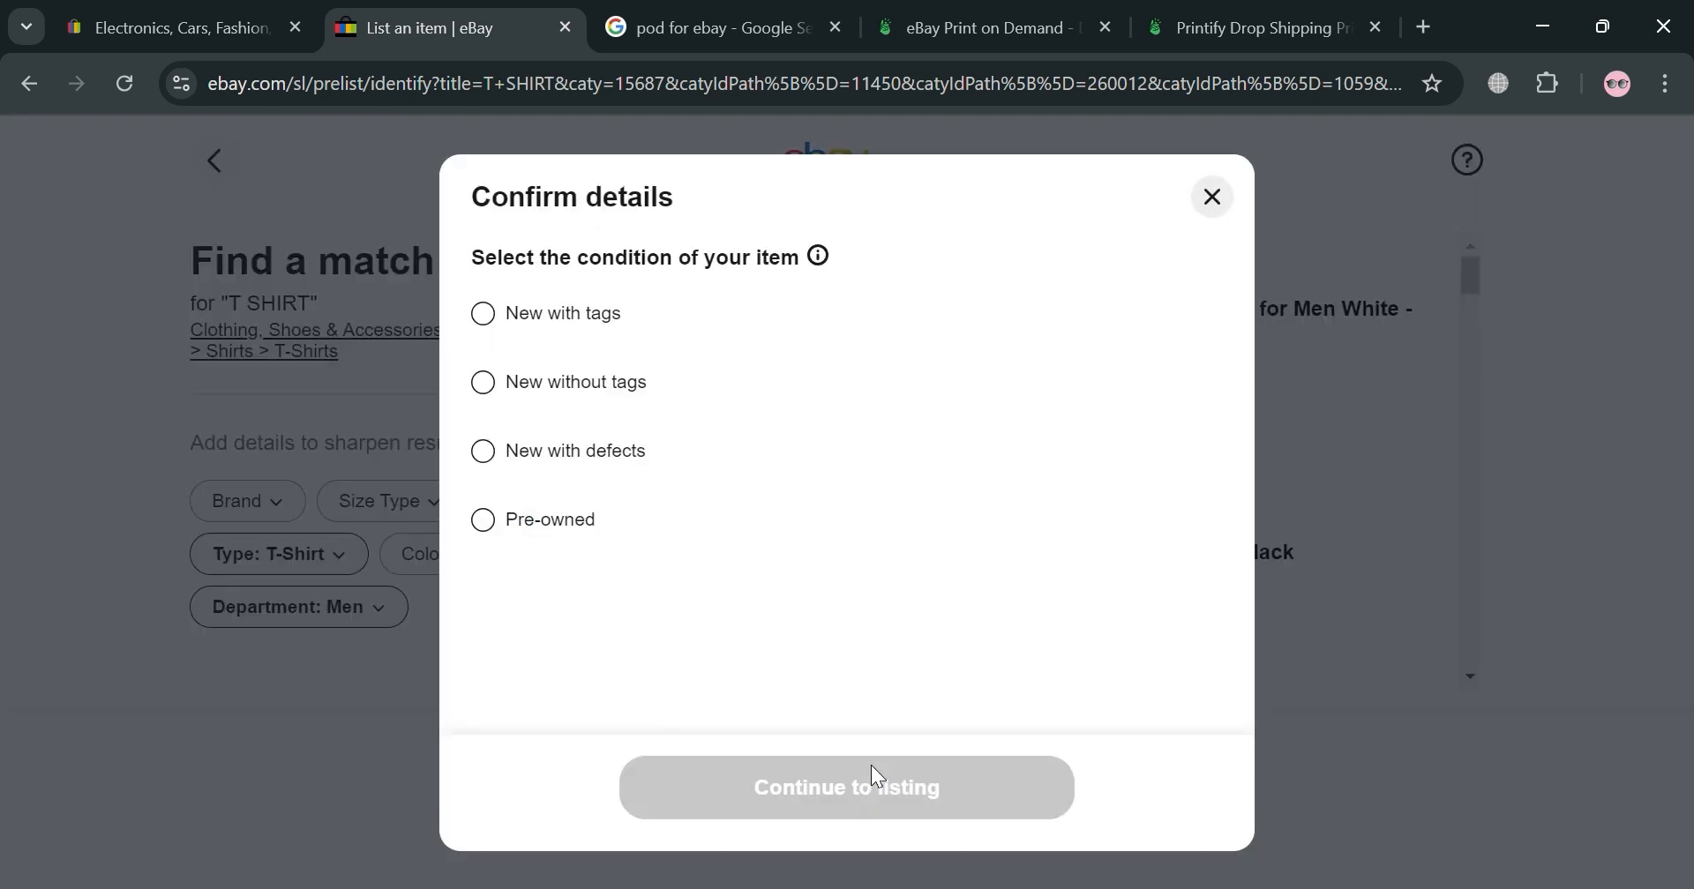
click(485, 385)
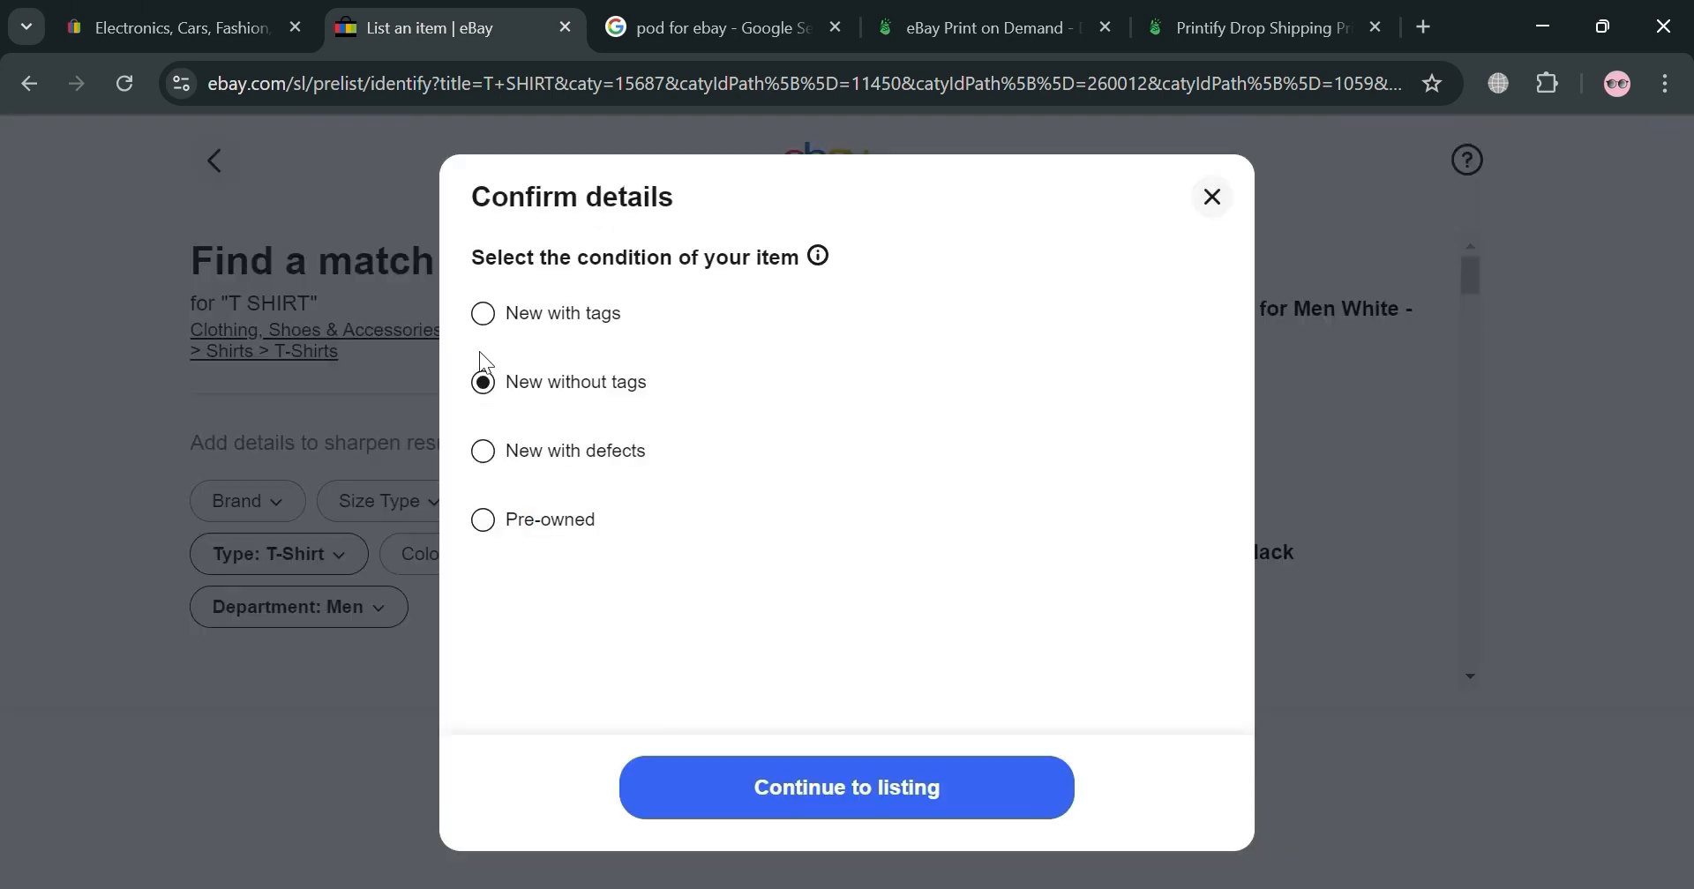
click(903, 800)
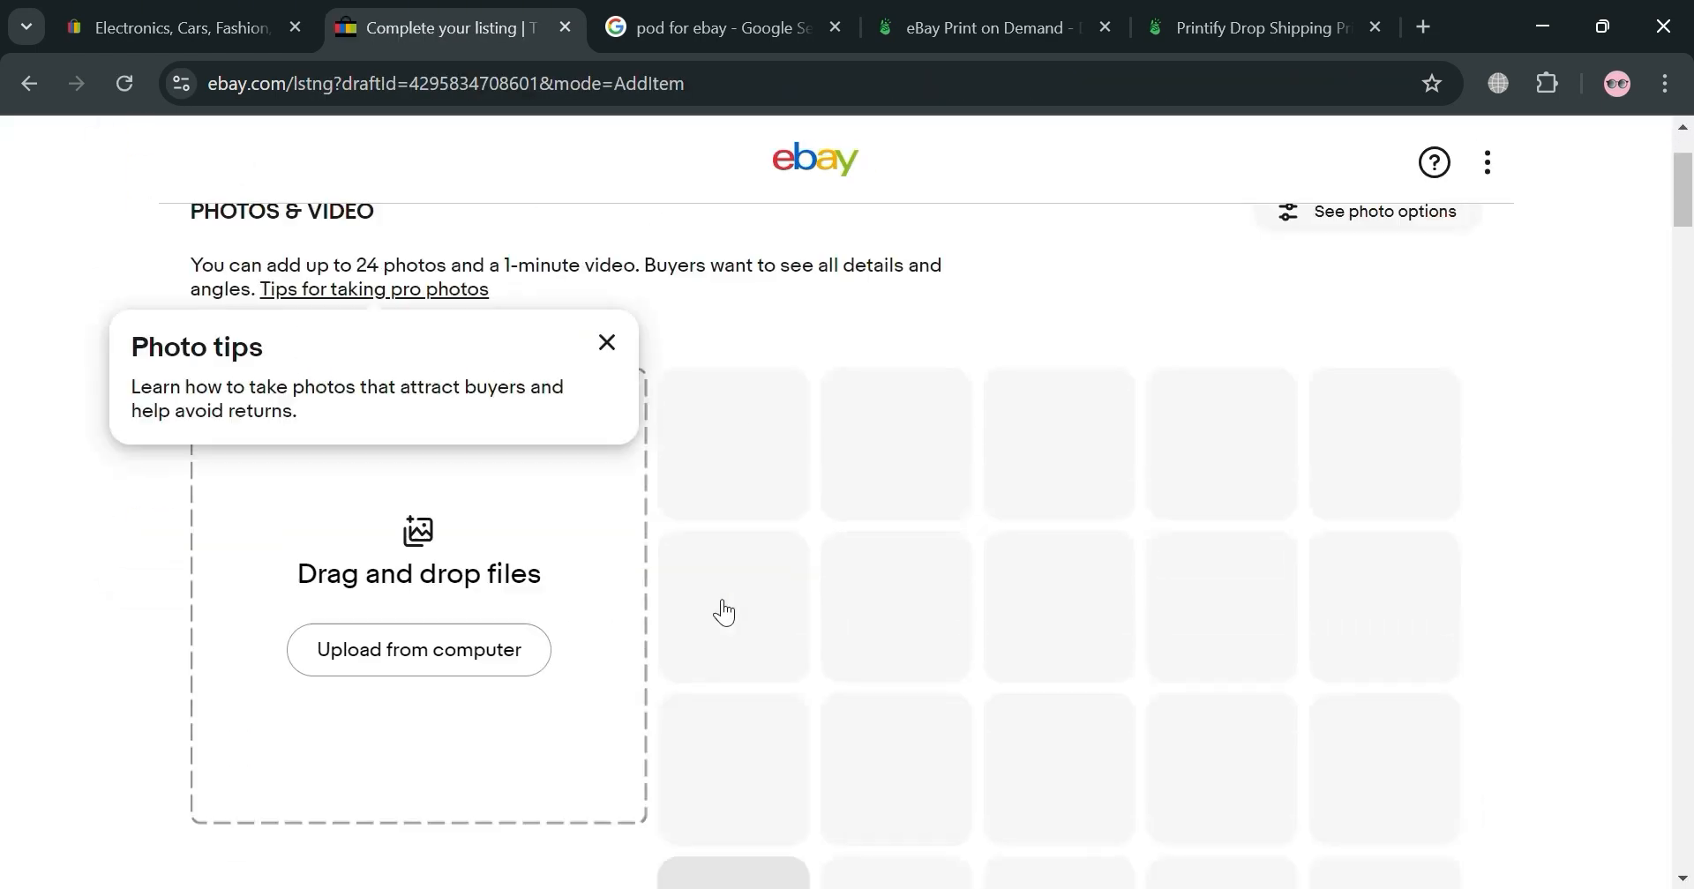
Examine the unmatched T-shirt listing form's item specifics, condition, description and pricing sections.
scroll(723, 610, down, 20)
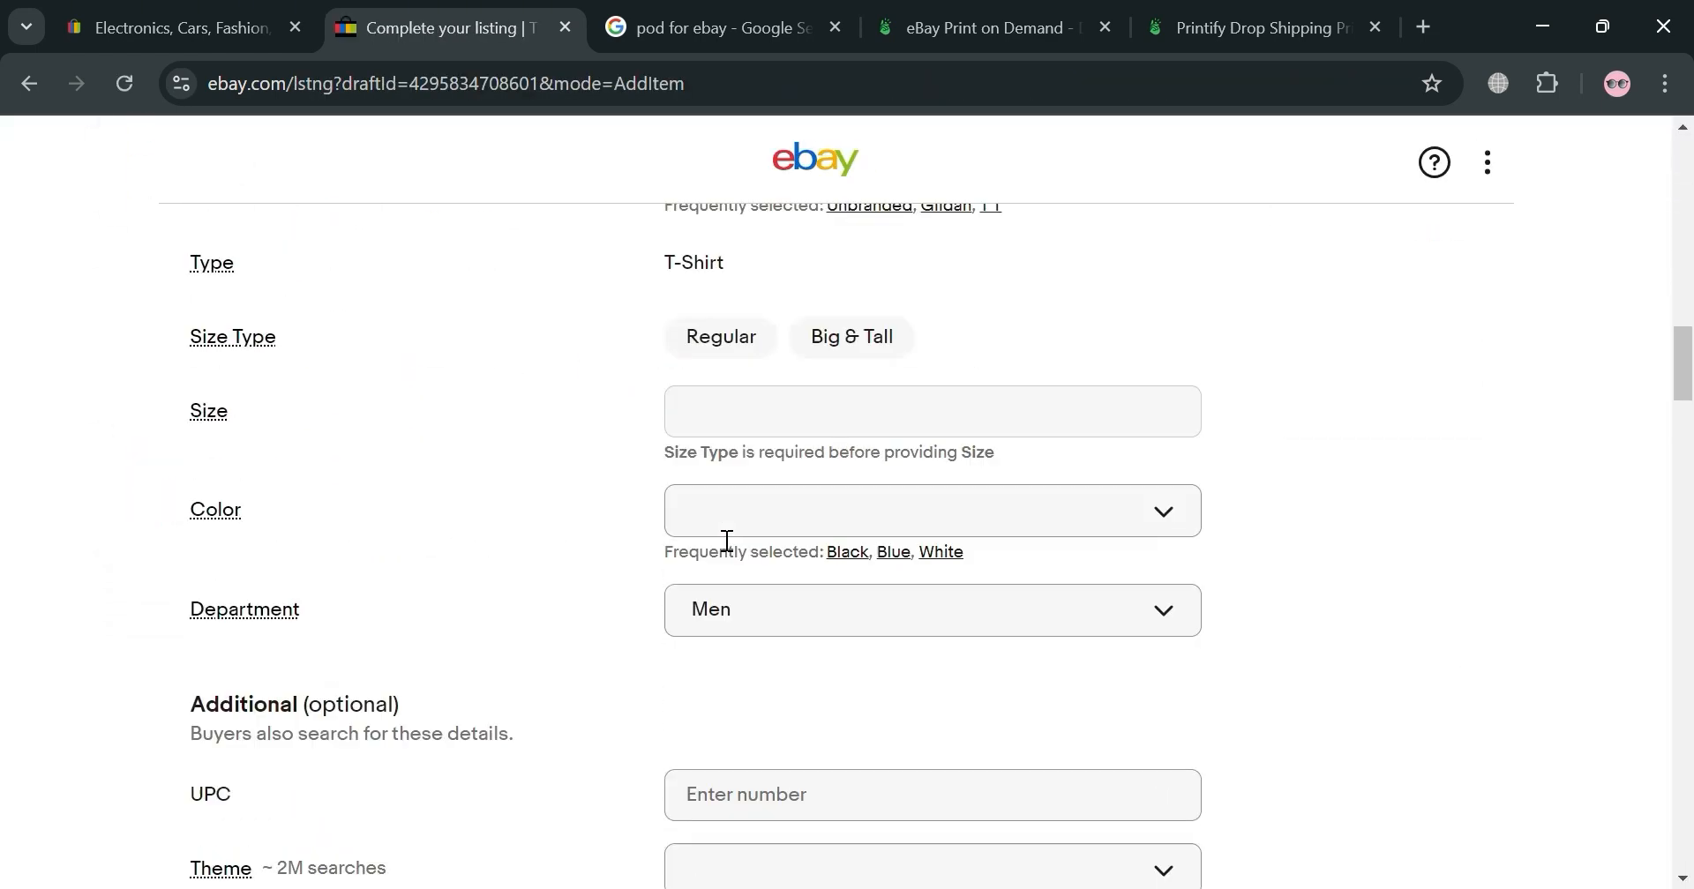
scroll(716, 533, up, 8)
scroll(717, 533, down, 11)
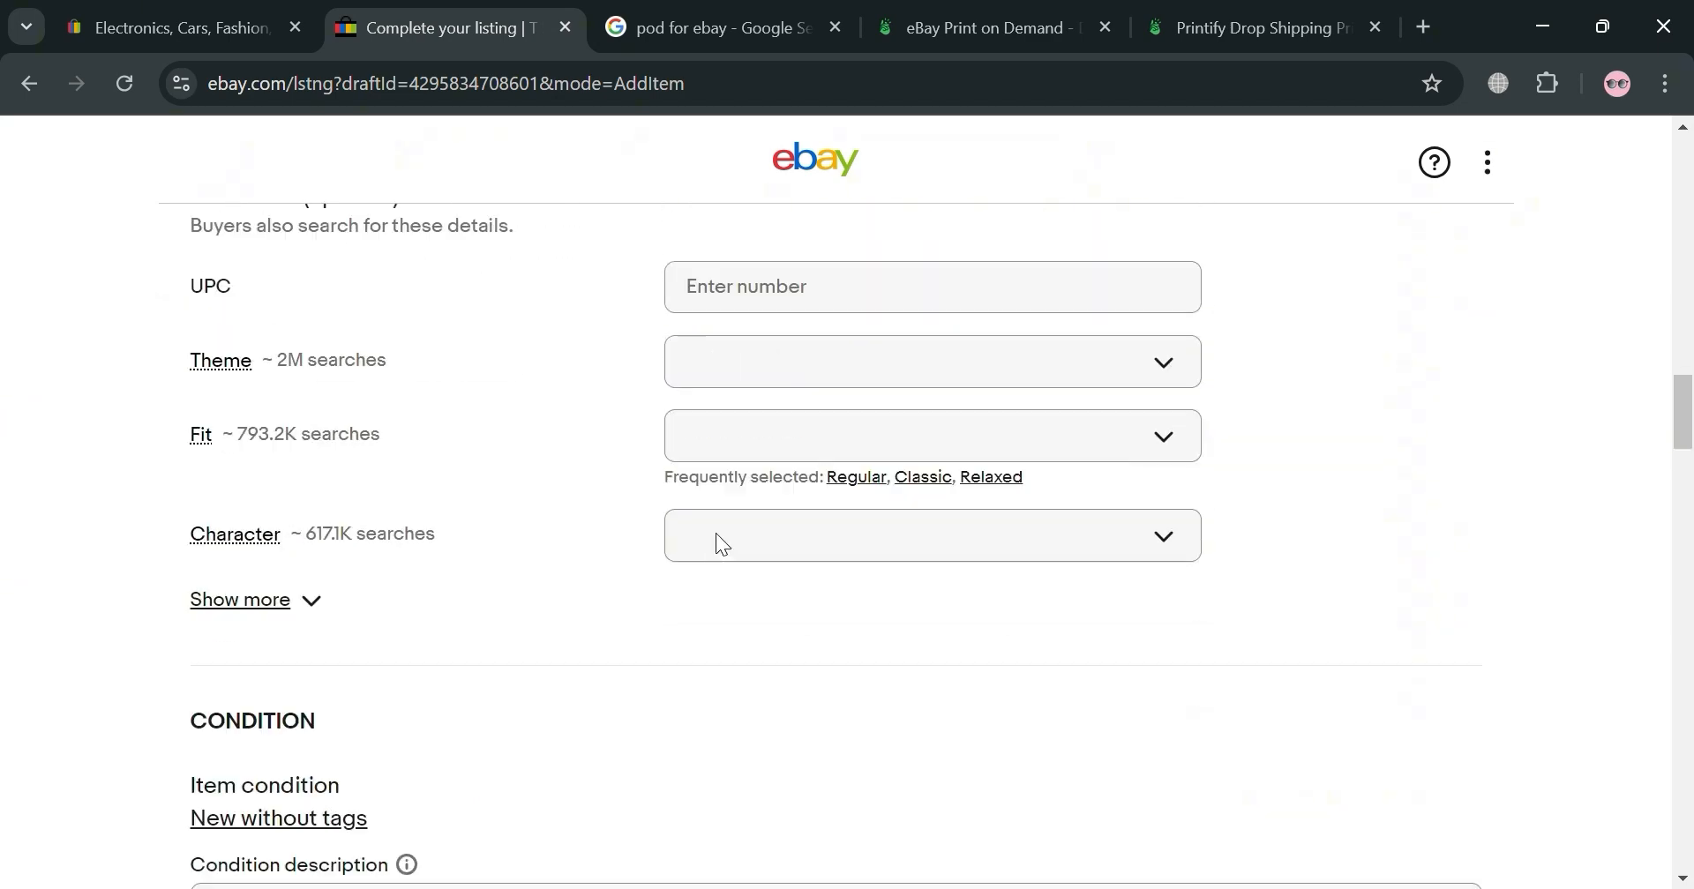
scroll(716, 533, down, 11)
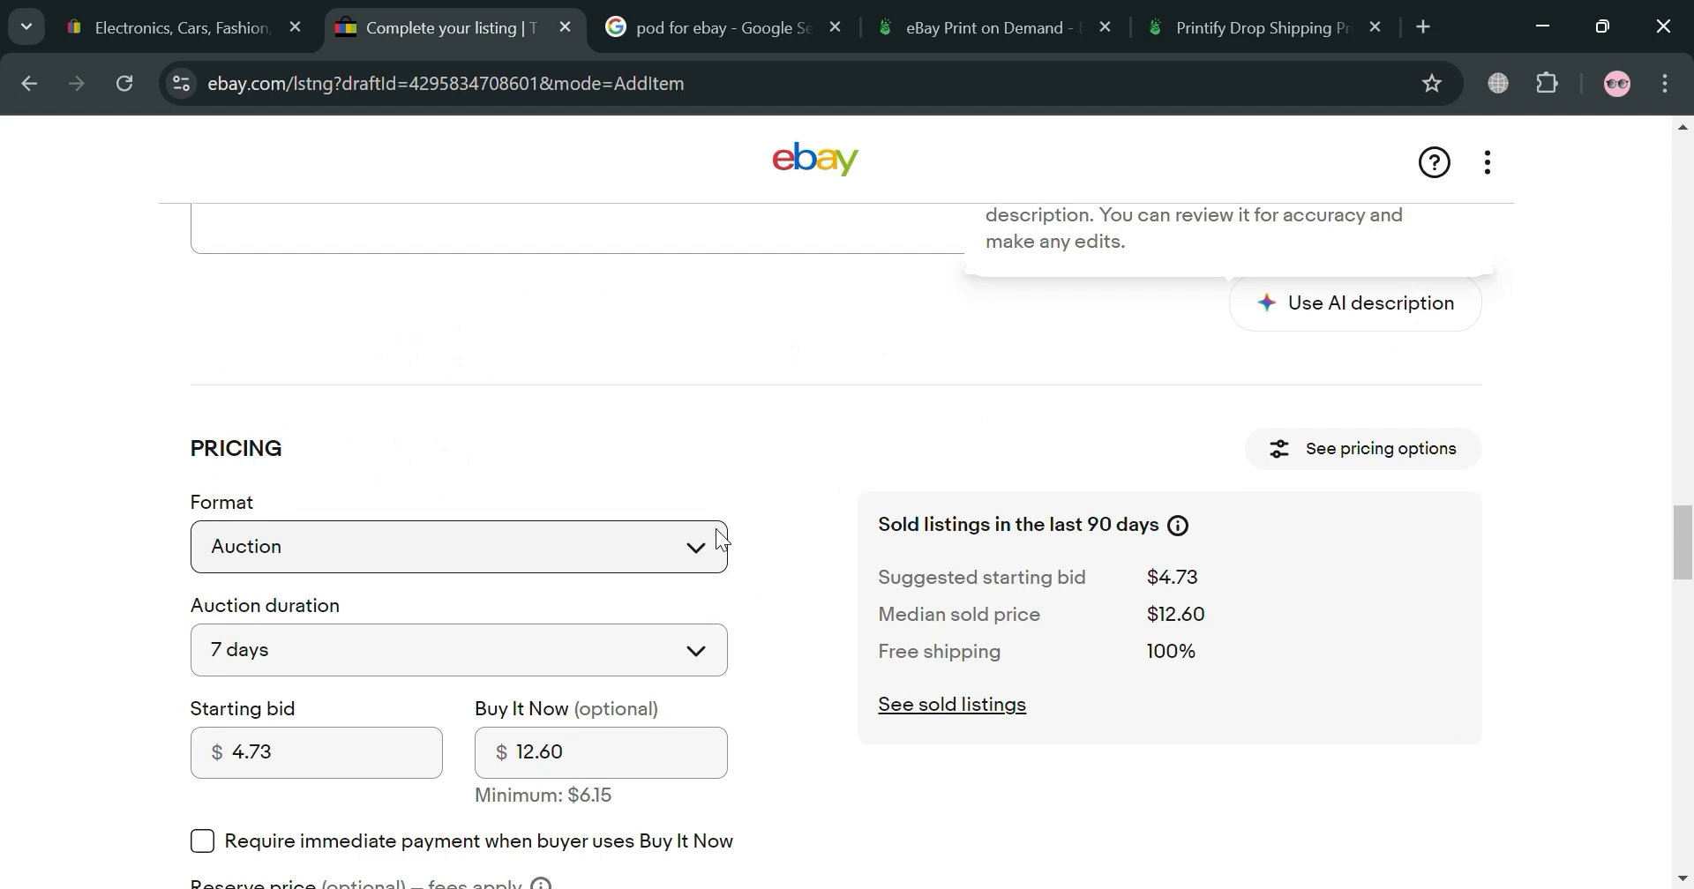
scroll(716, 528, down, 15)
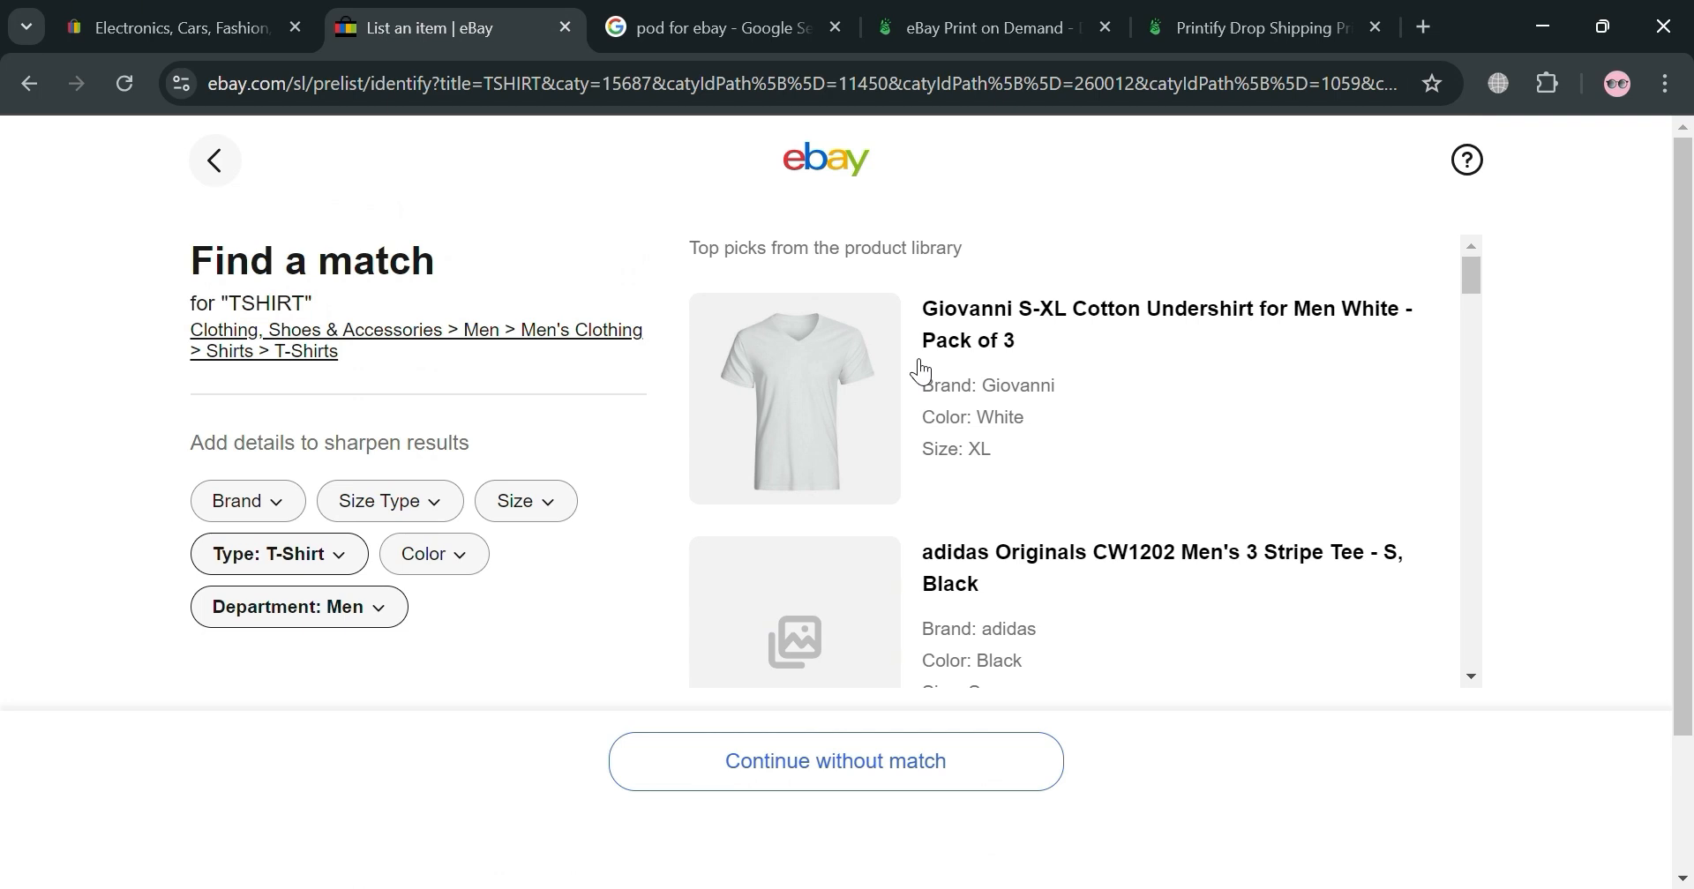
Create a listing from the Giovanni S-XL Cotton Undershirt match with the condition New with tags, and dismiss the updates notice.
click(840, 419)
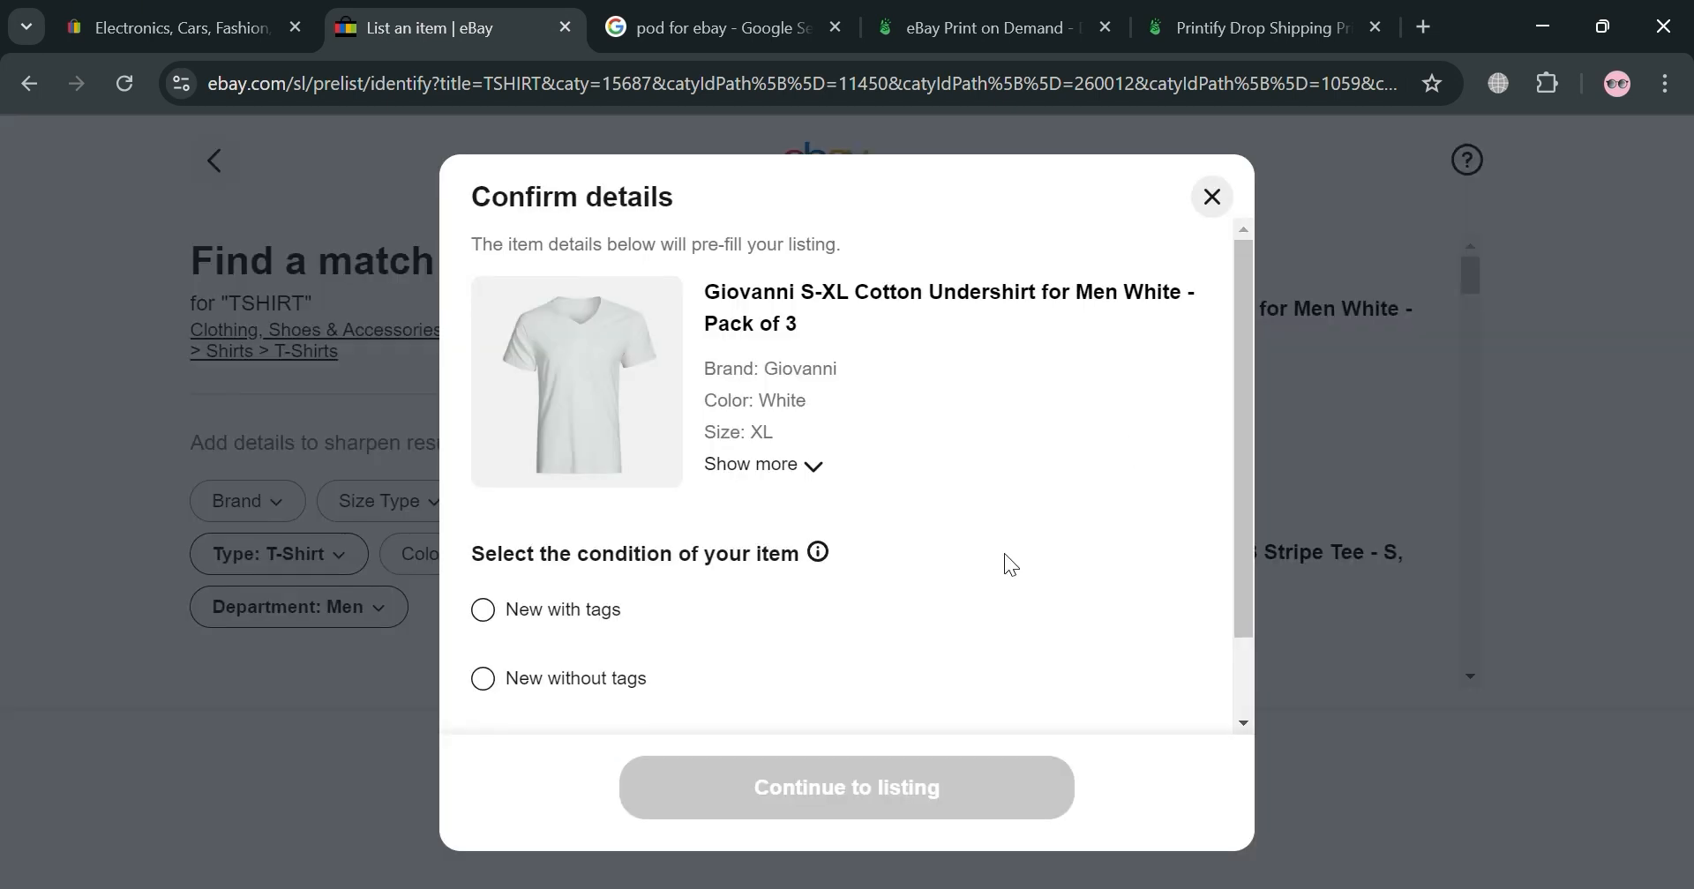
click(593, 617)
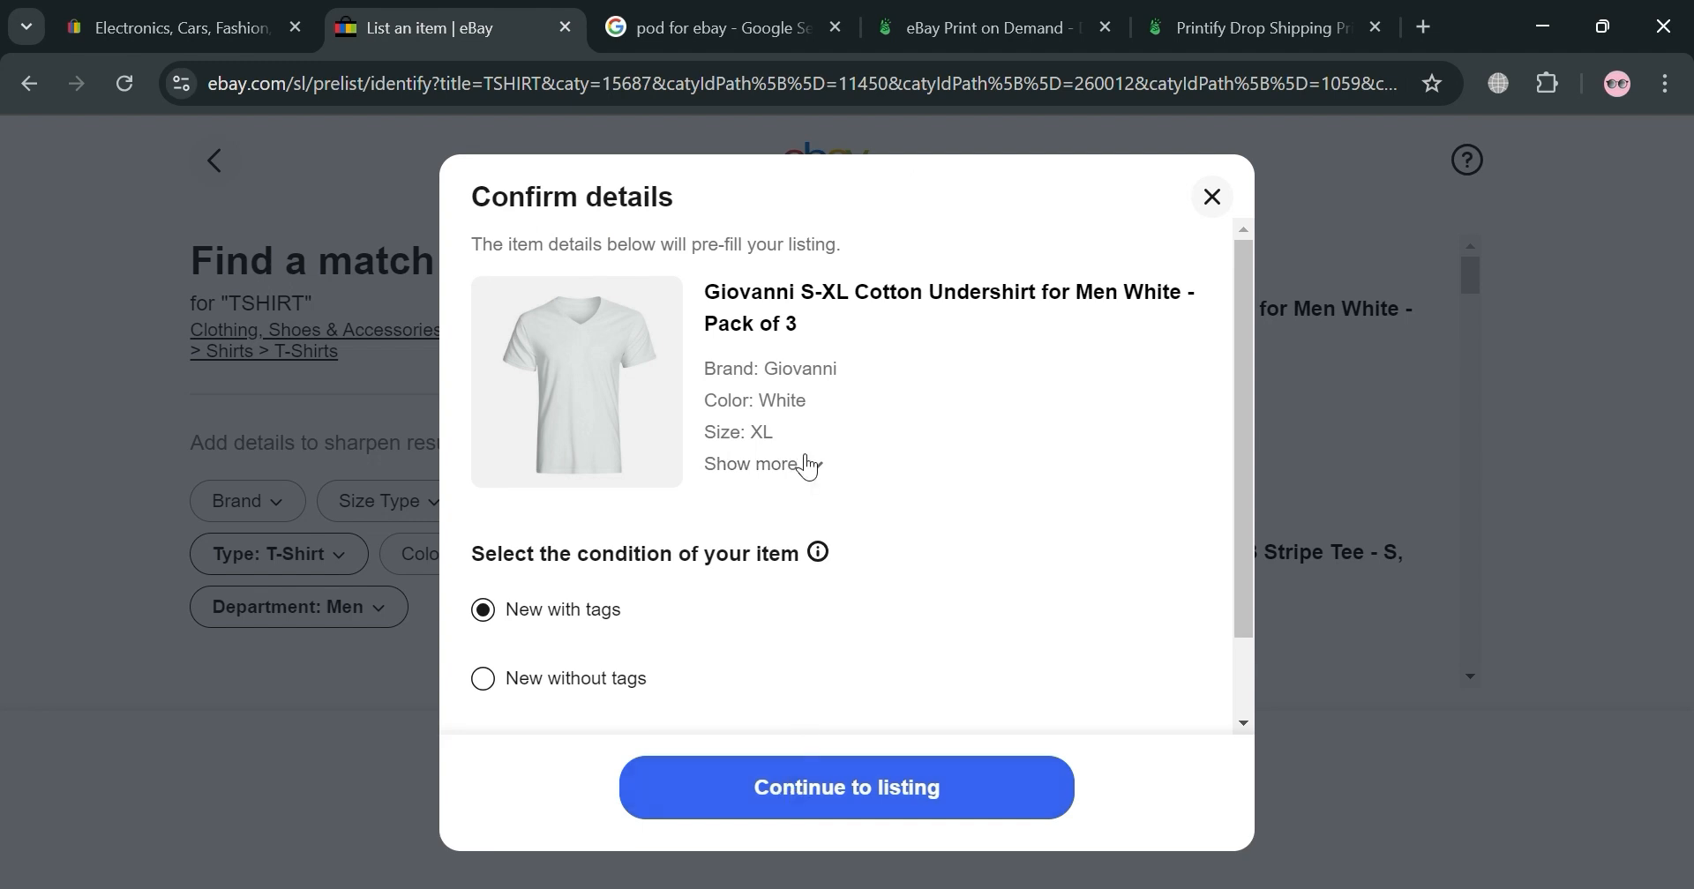
click(878, 768)
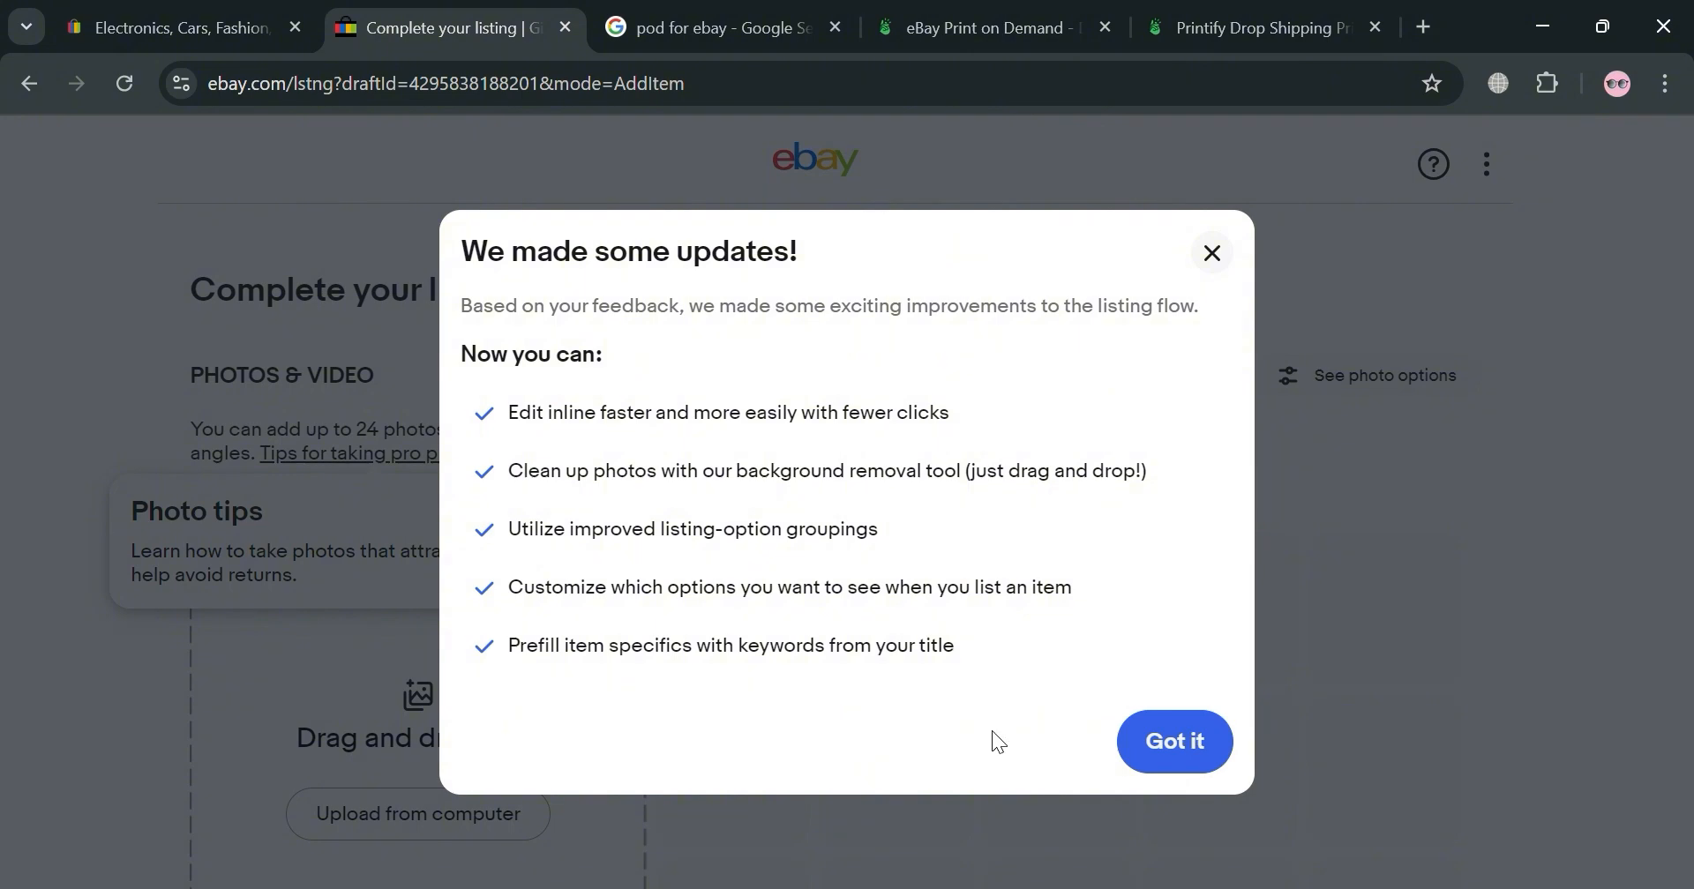
click(1205, 770)
Examine the prefilled undershirt listing form from the title and item specifics through to the shipping section.
scroll(660, 626, down, 1)
scroll(661, 626, down, 20)
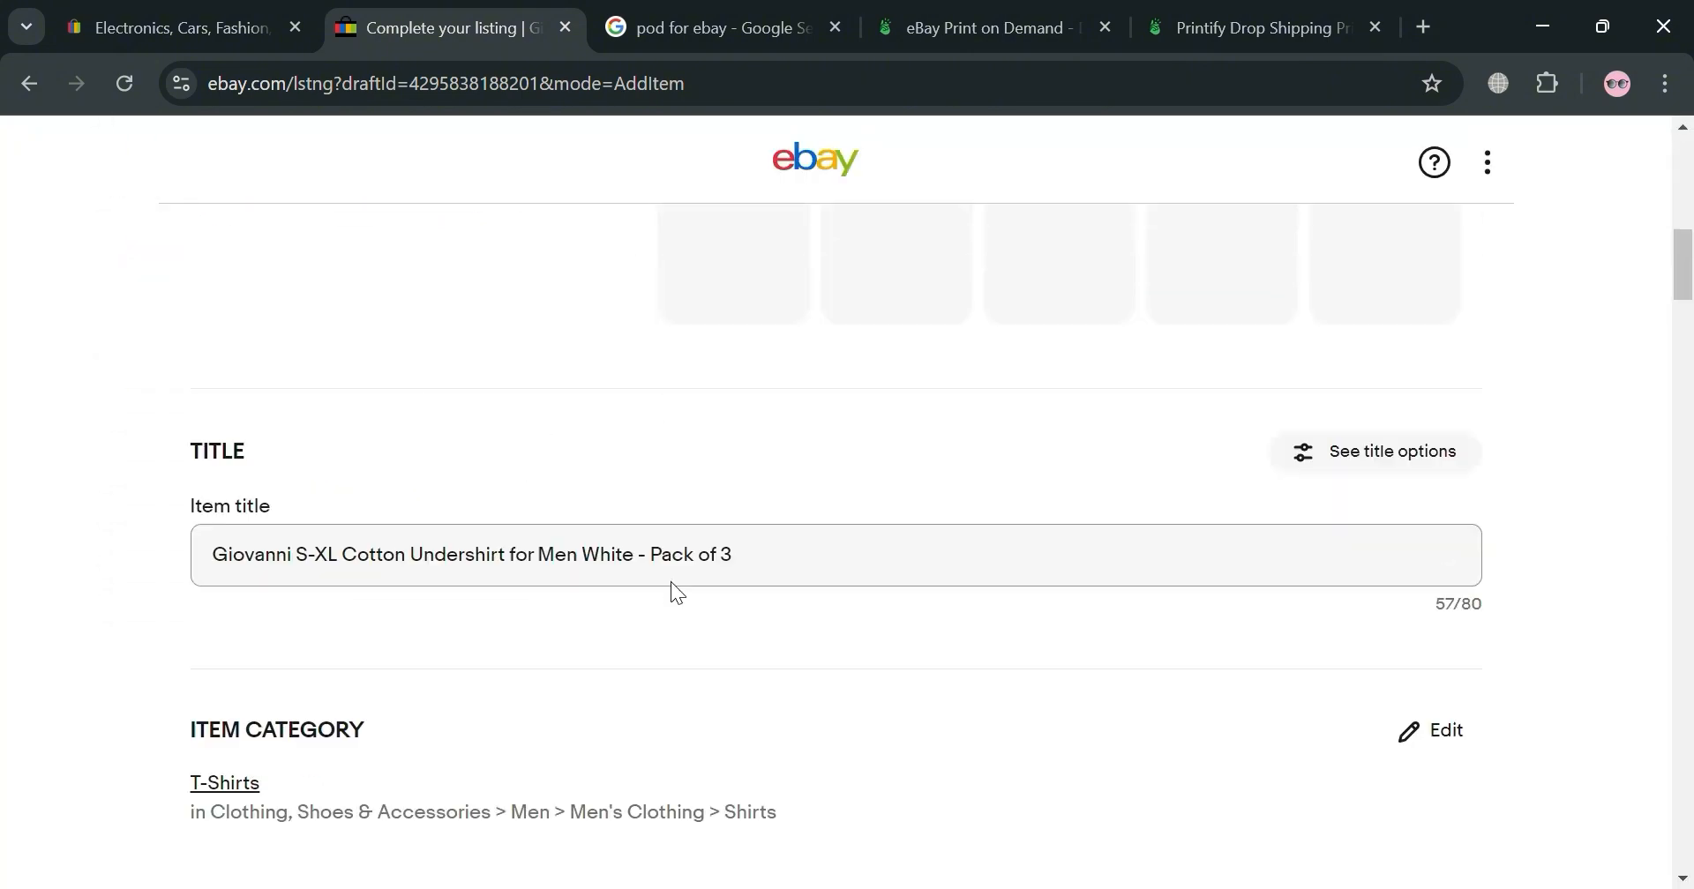
scroll(829, 595, down, 20)
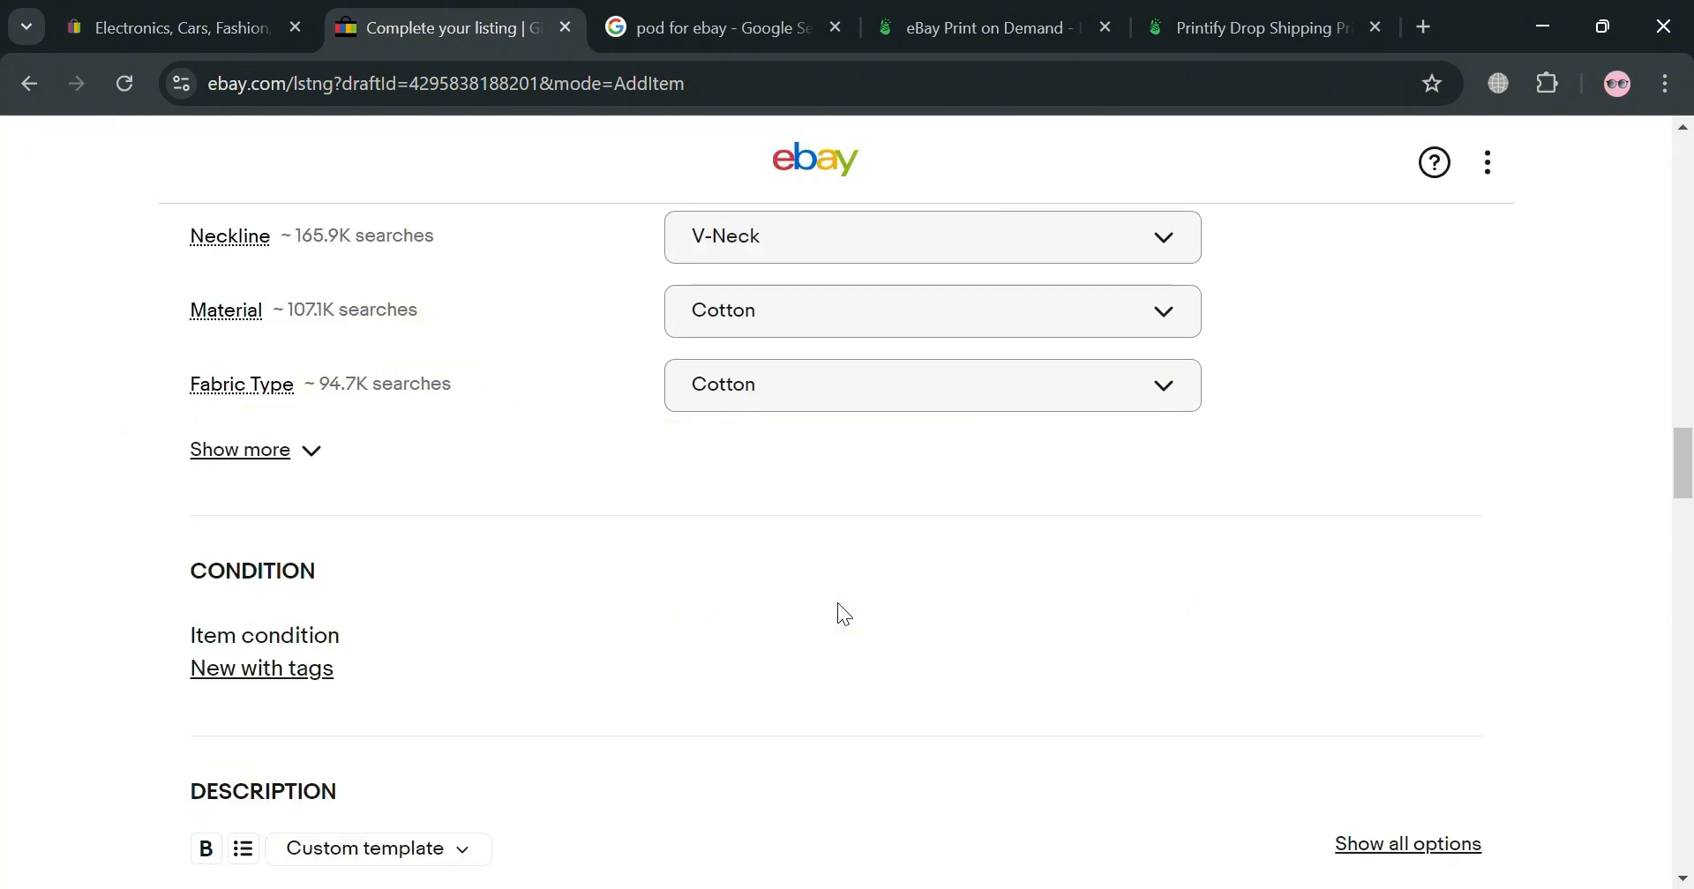
scroll(844, 619, down, 20)
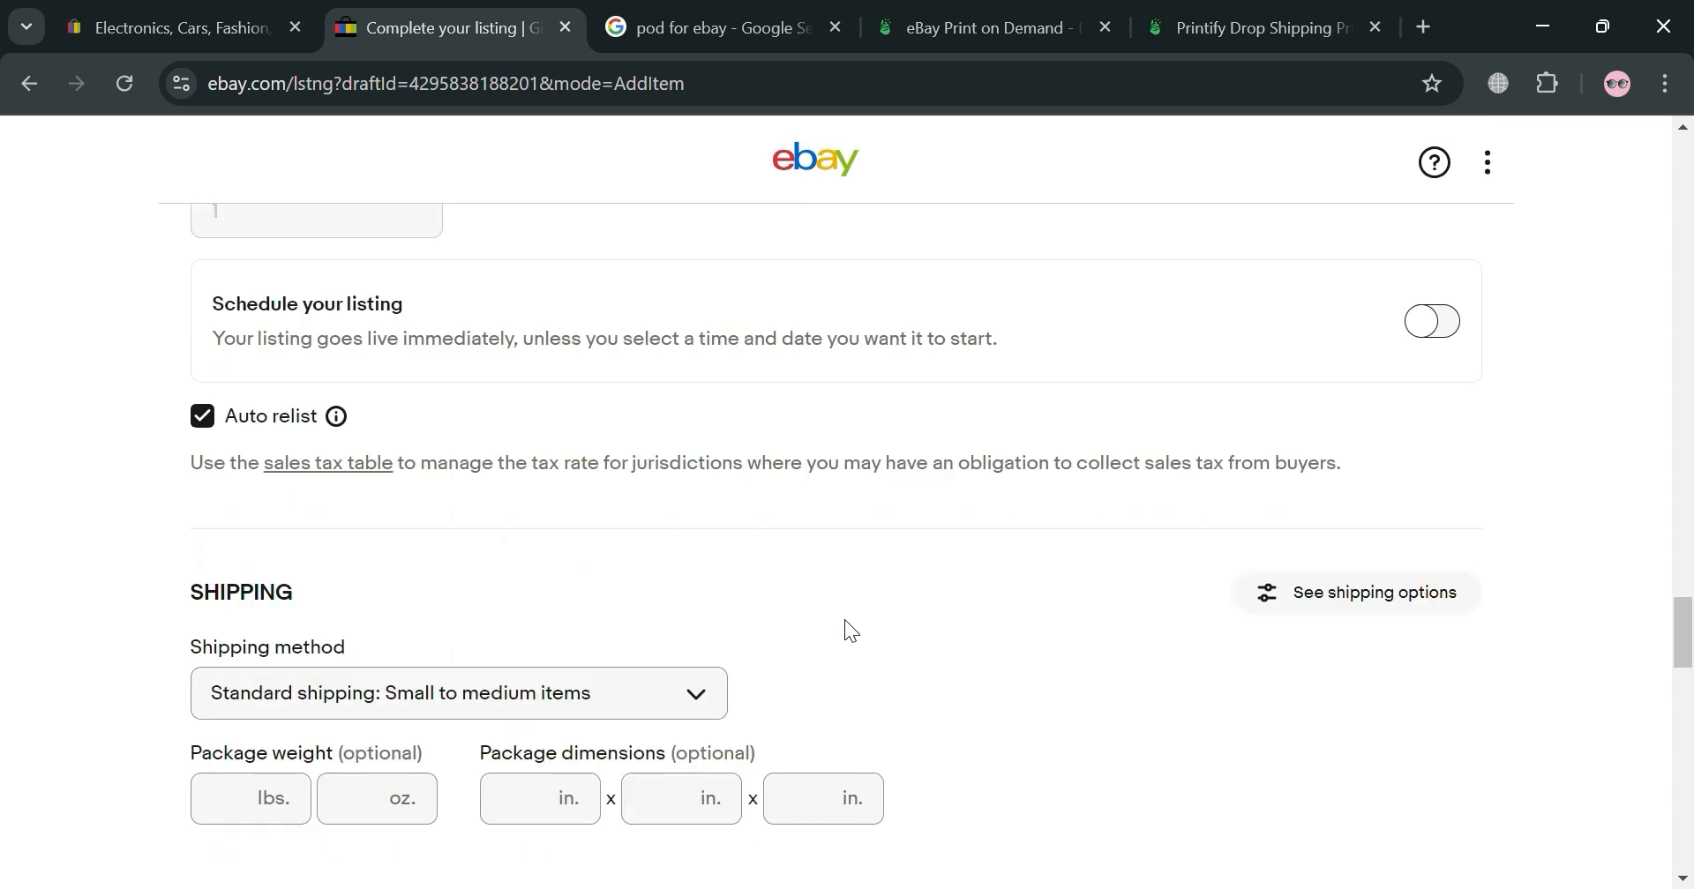
Save the Giovanni undershirt listing as a draft for later.
scroll(847, 623, down, 6)
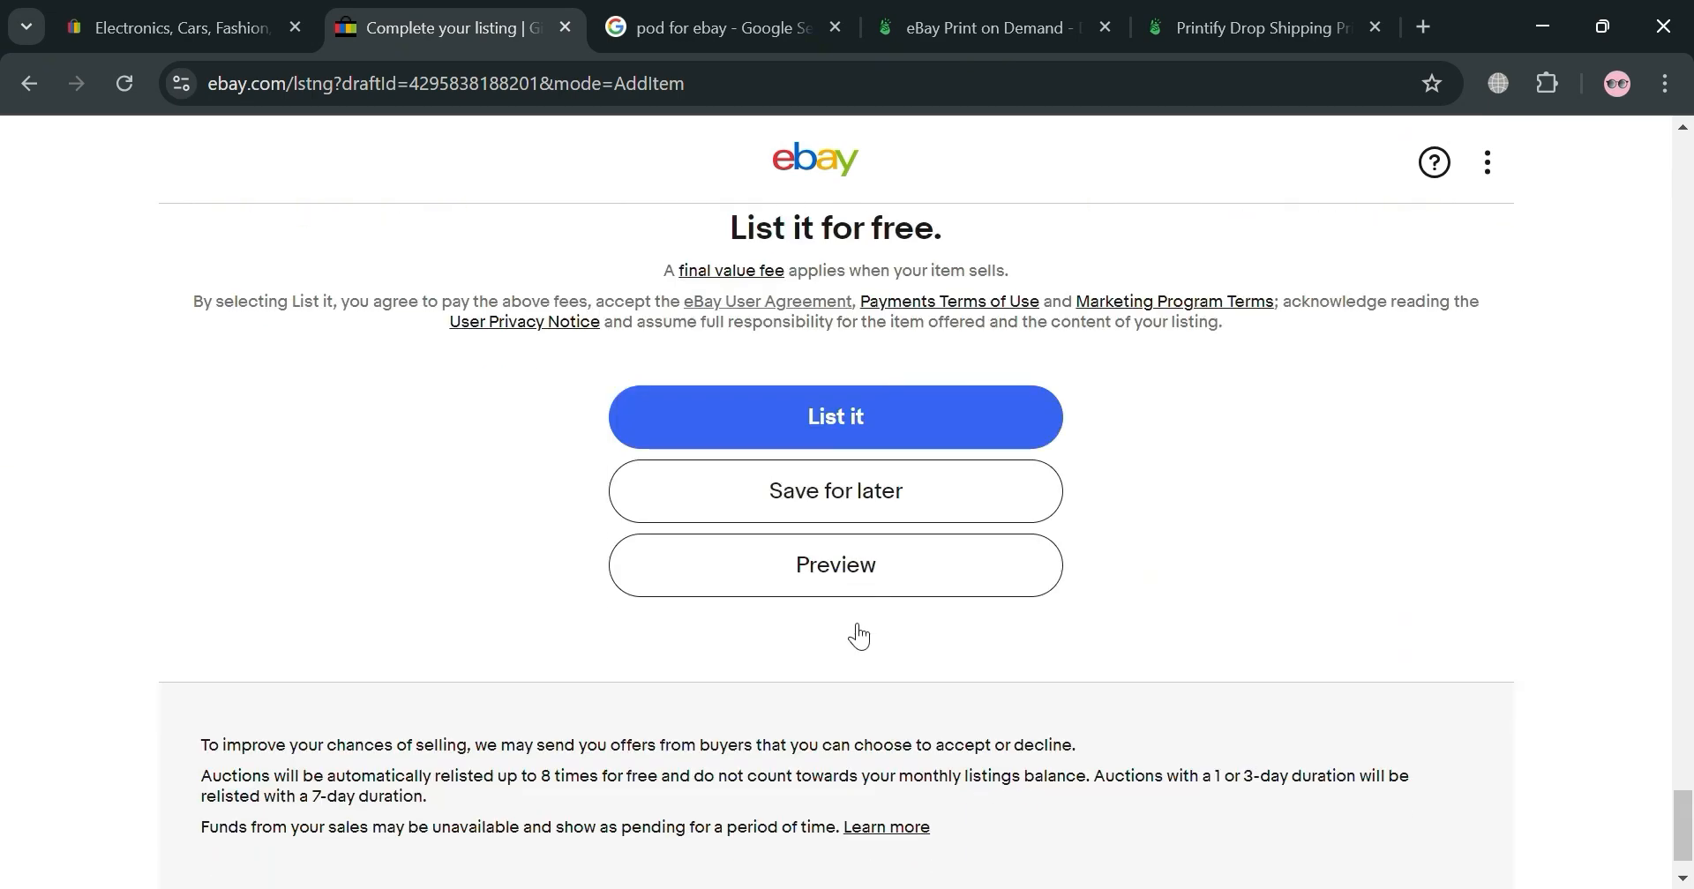
scroll(849, 622, up, 6)
scroll(882, 626, down, 6)
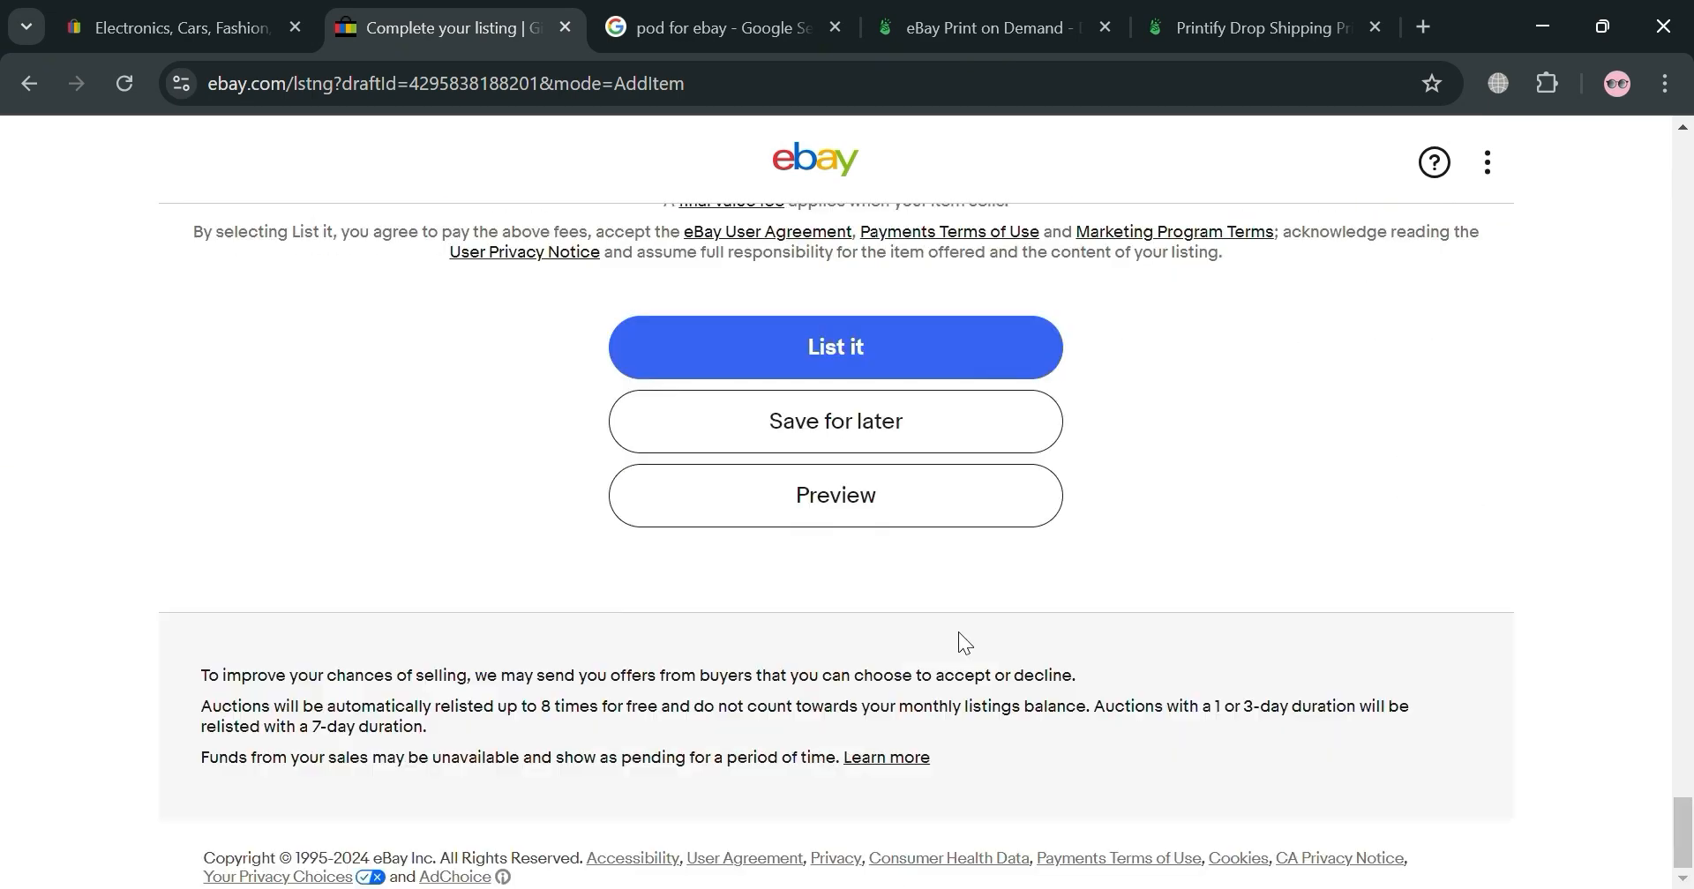
click(928, 432)
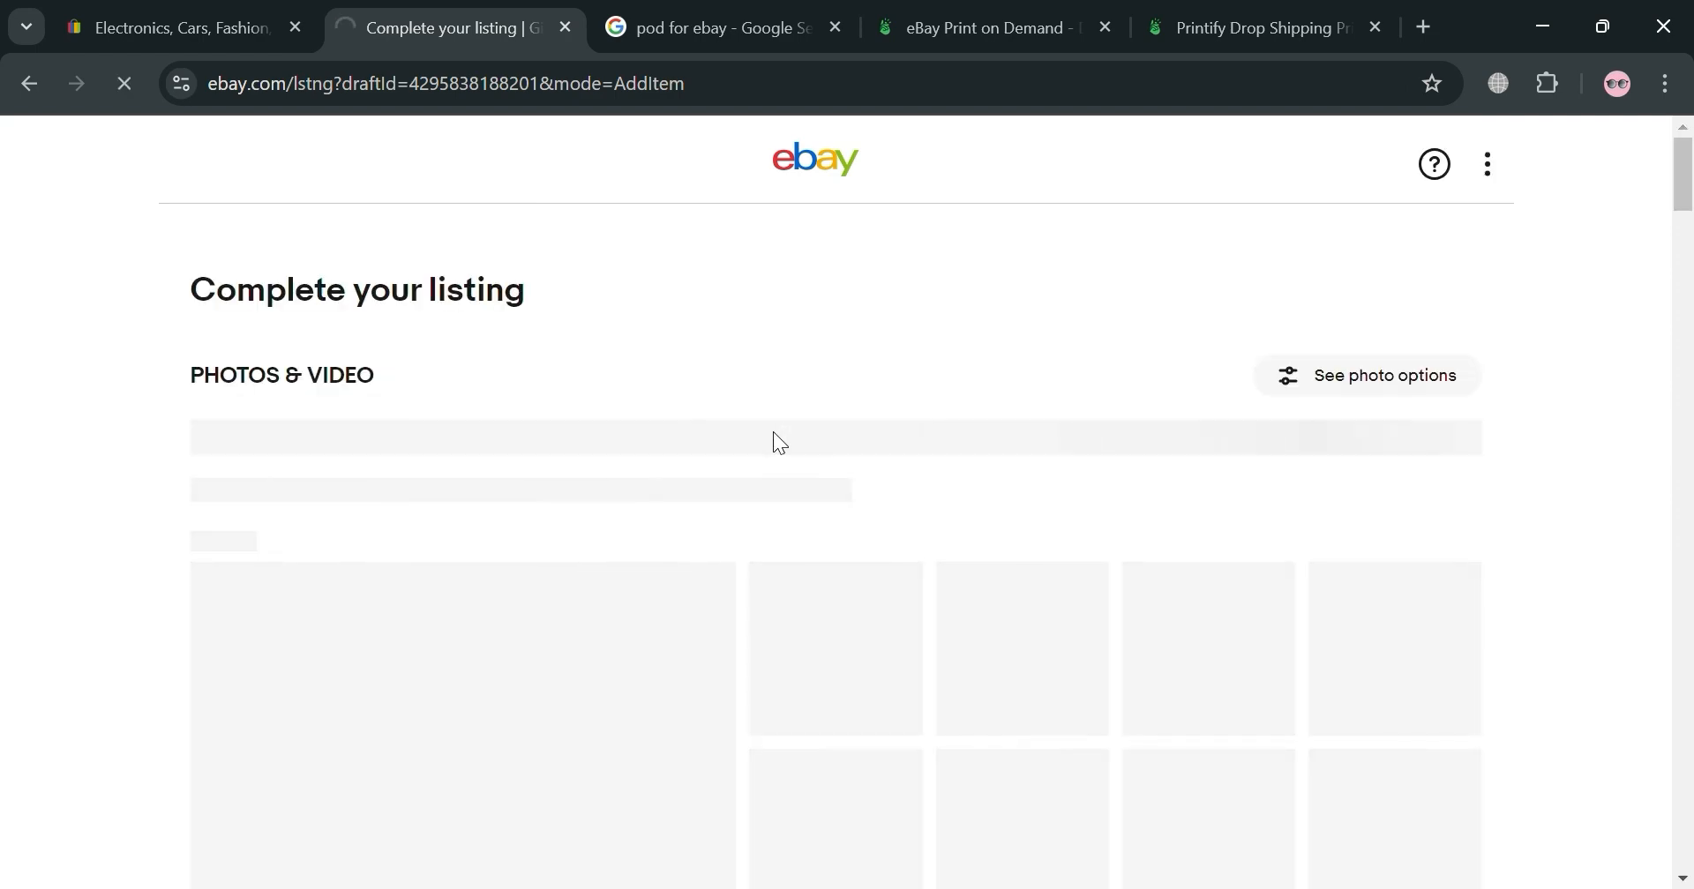
Examine the saved listing drafts in Seller Hub, including their titles, formats and prices.
scroll(882, 494, down, 6)
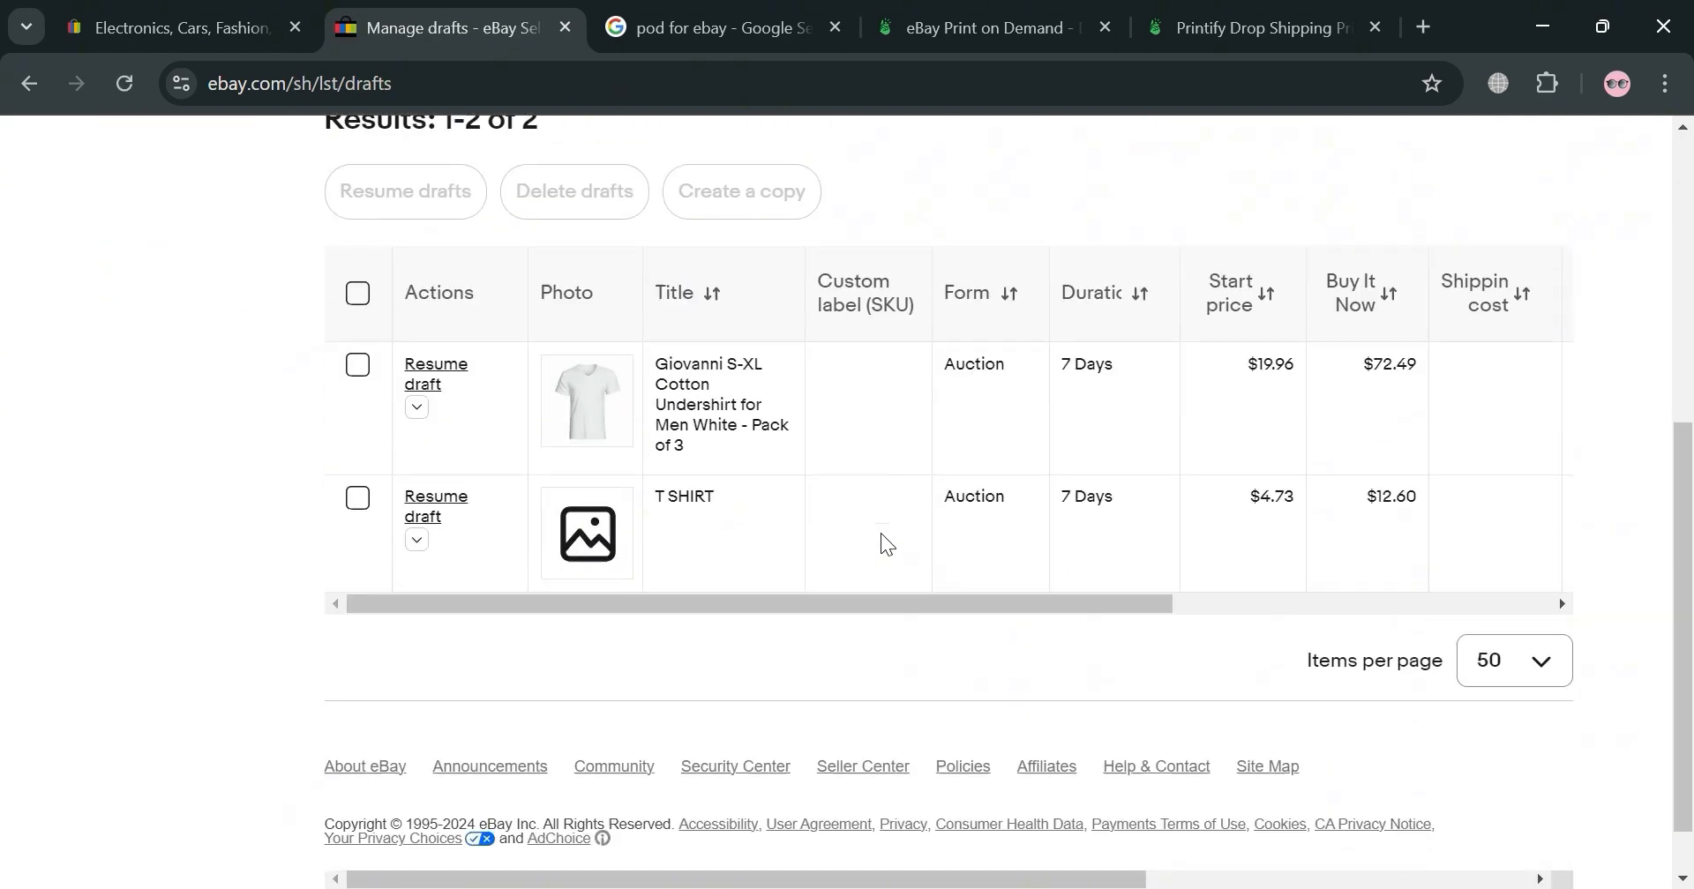
scroll(778, 600, up, 3)
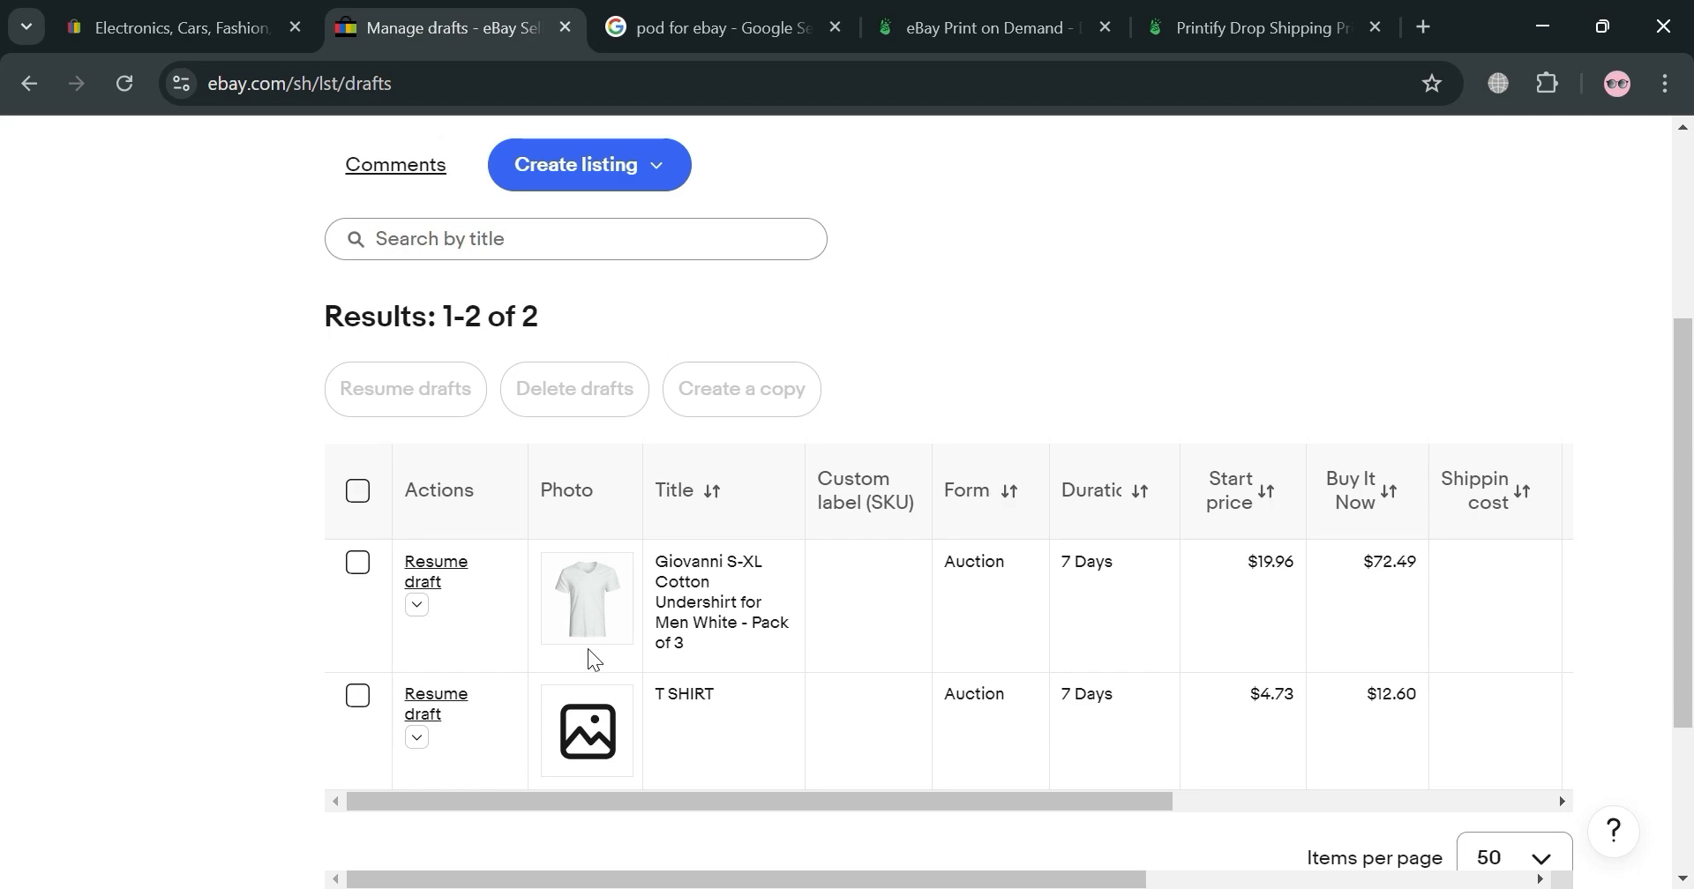
scroll(756, 654, up, 4)
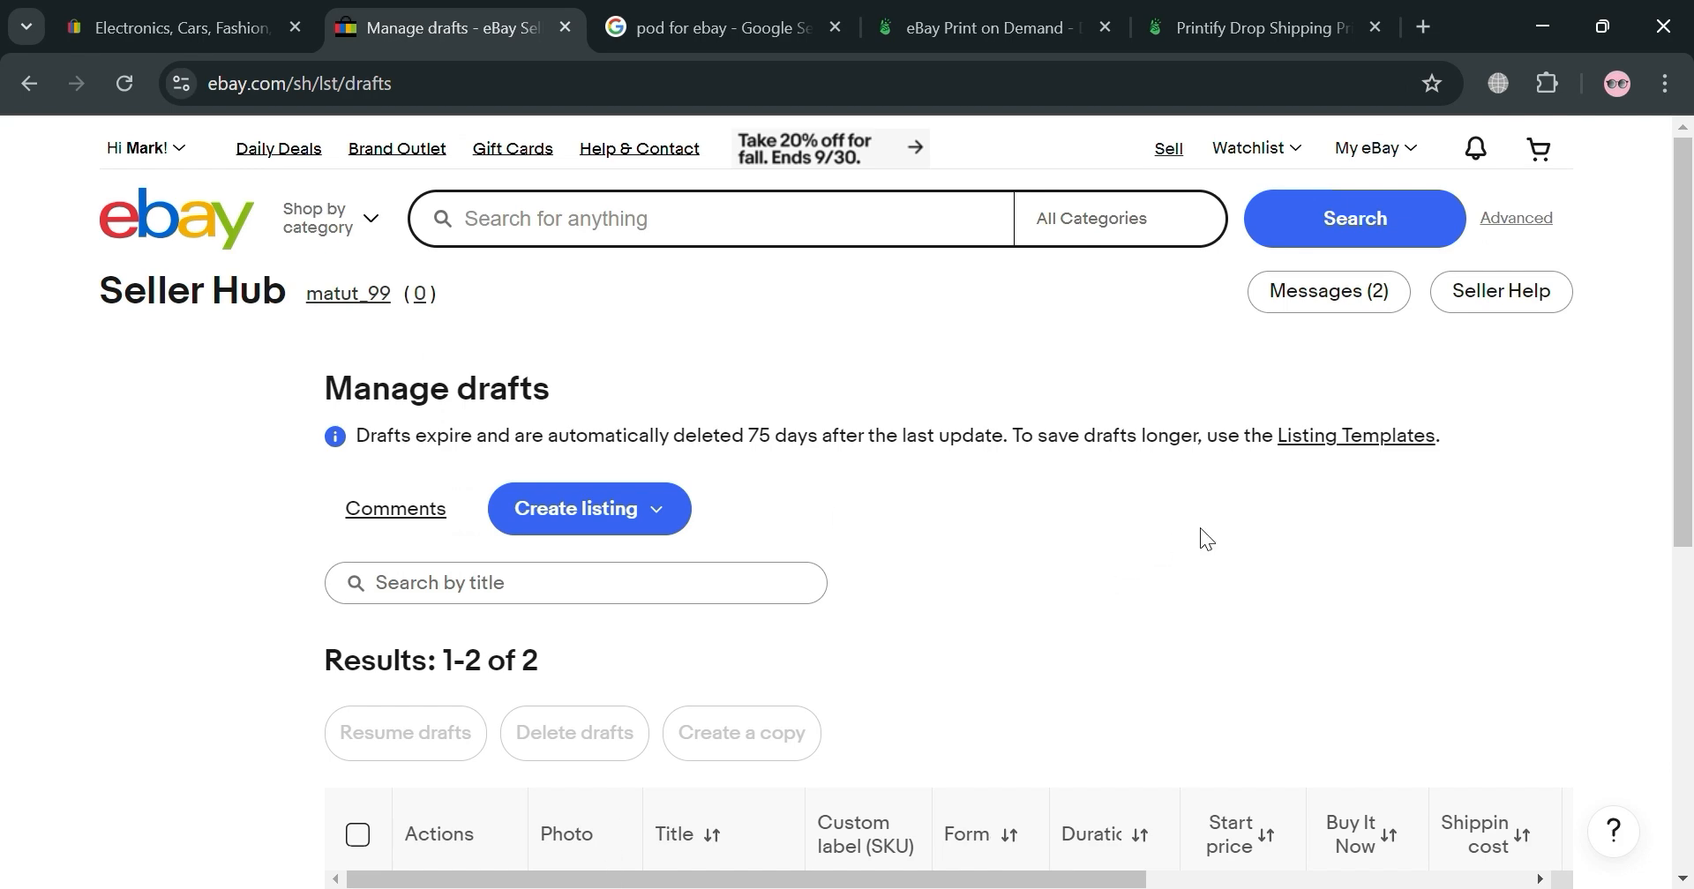
Switch to the Google results for "pod for ebay" and examine the print-on-demand results, including Printify's eBay page.
click(691, 12)
scroll(806, 692, up, 5)
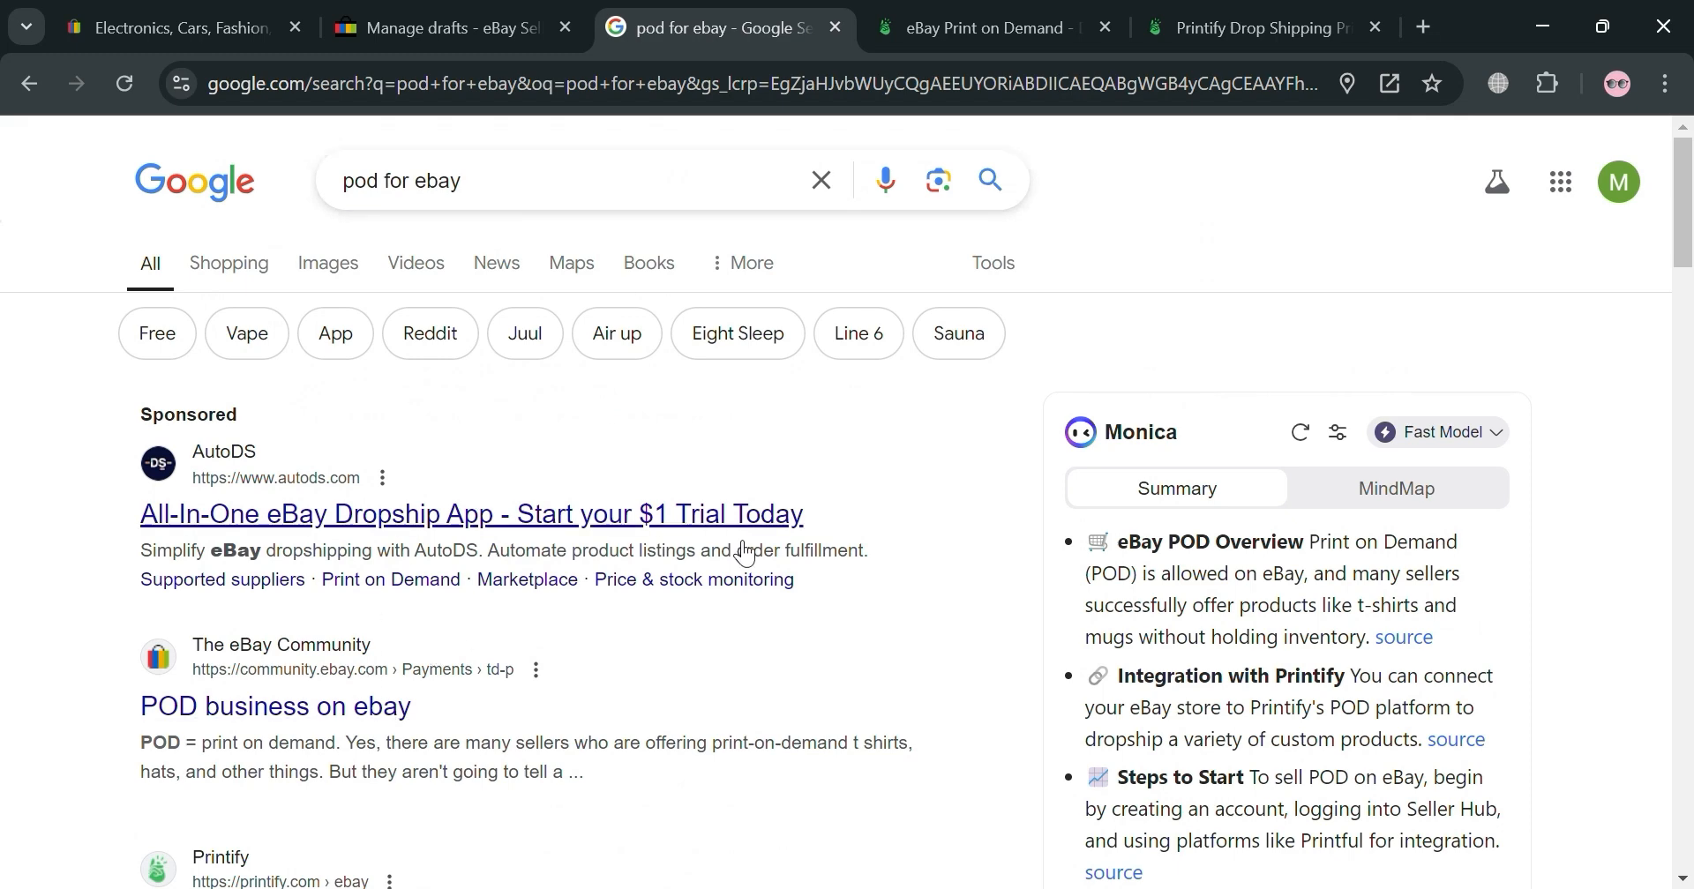
scroll(590, 587, down, 2)
scroll(590, 587, down, 2)
scroll(529, 441, down, 3)
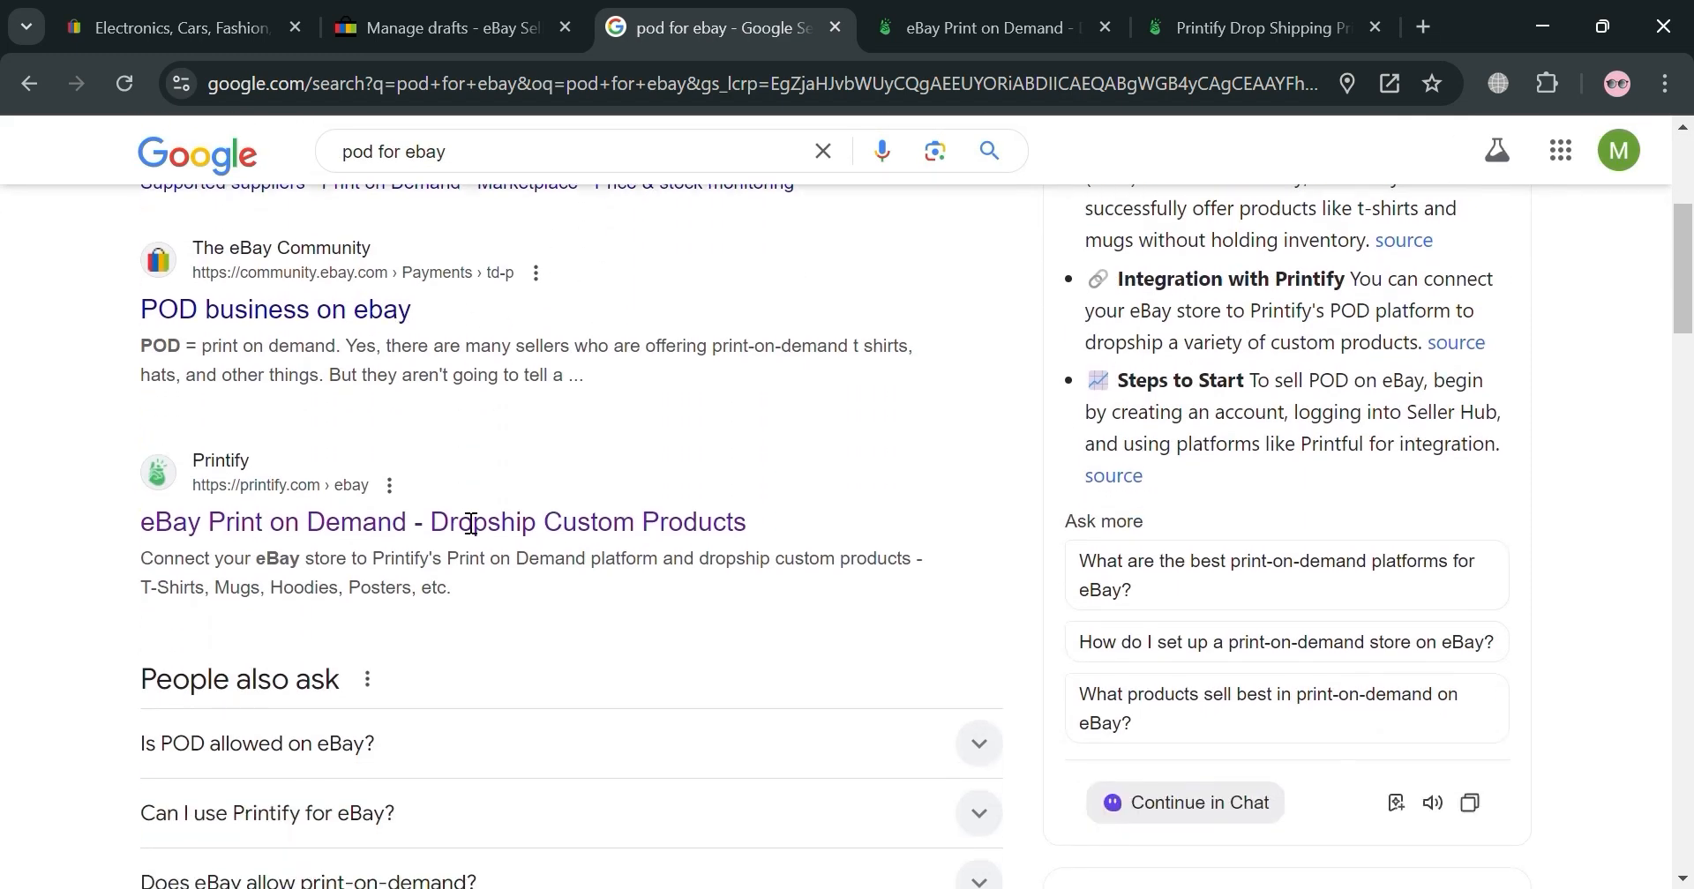
scroll(457, 503, down, 9)
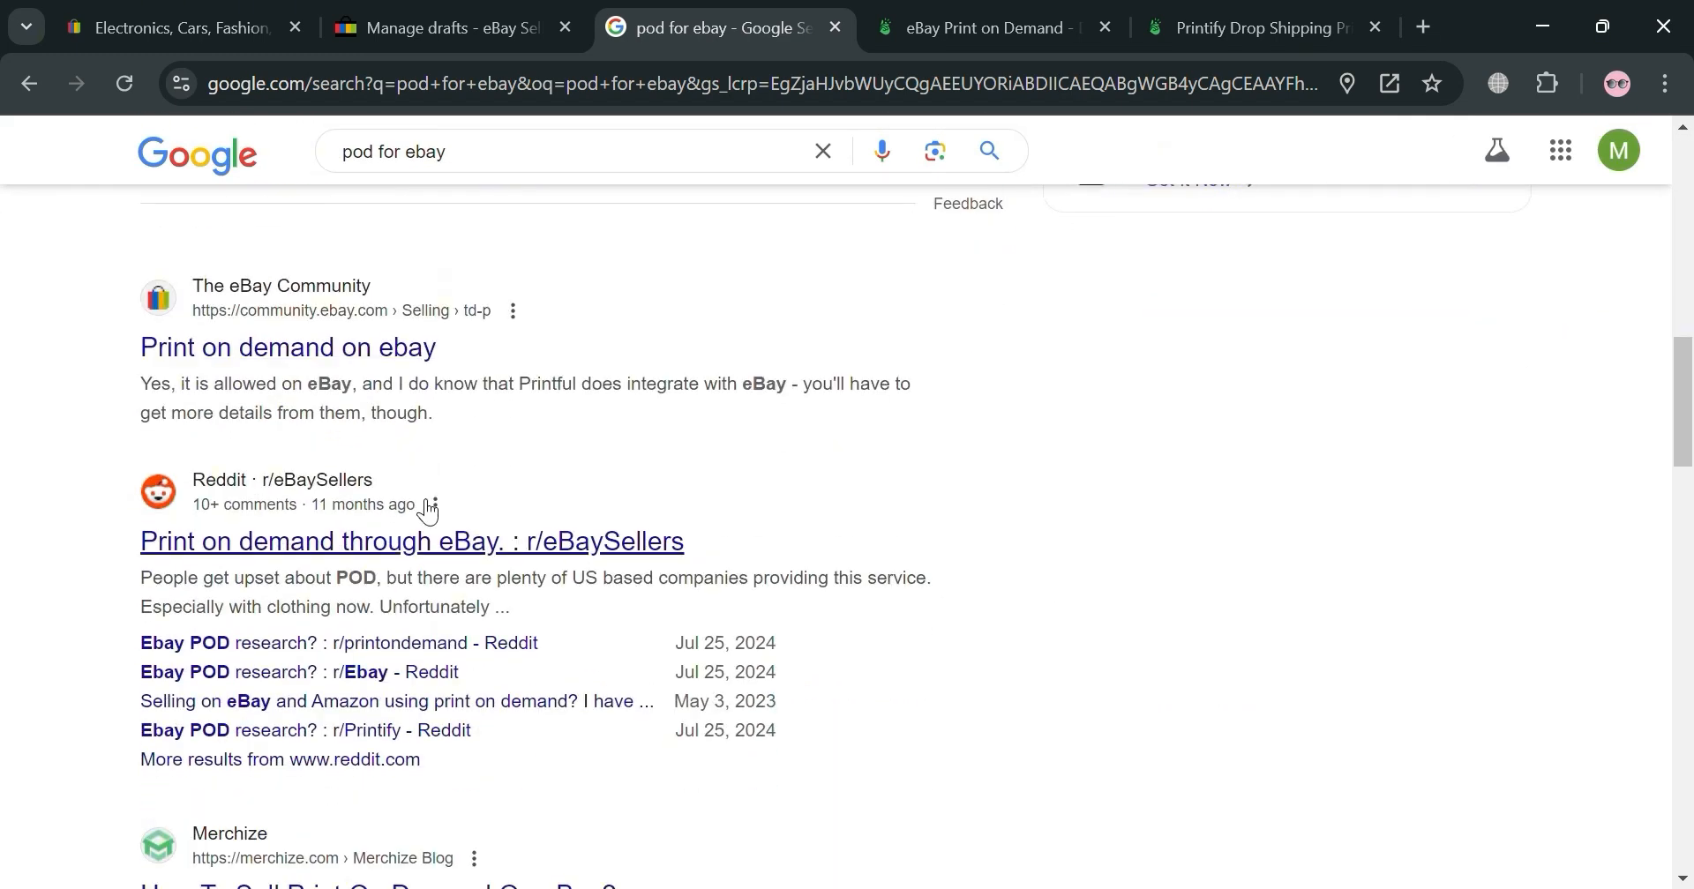
scroll(431, 763, down, 3)
scroll(443, 718, up, 15)
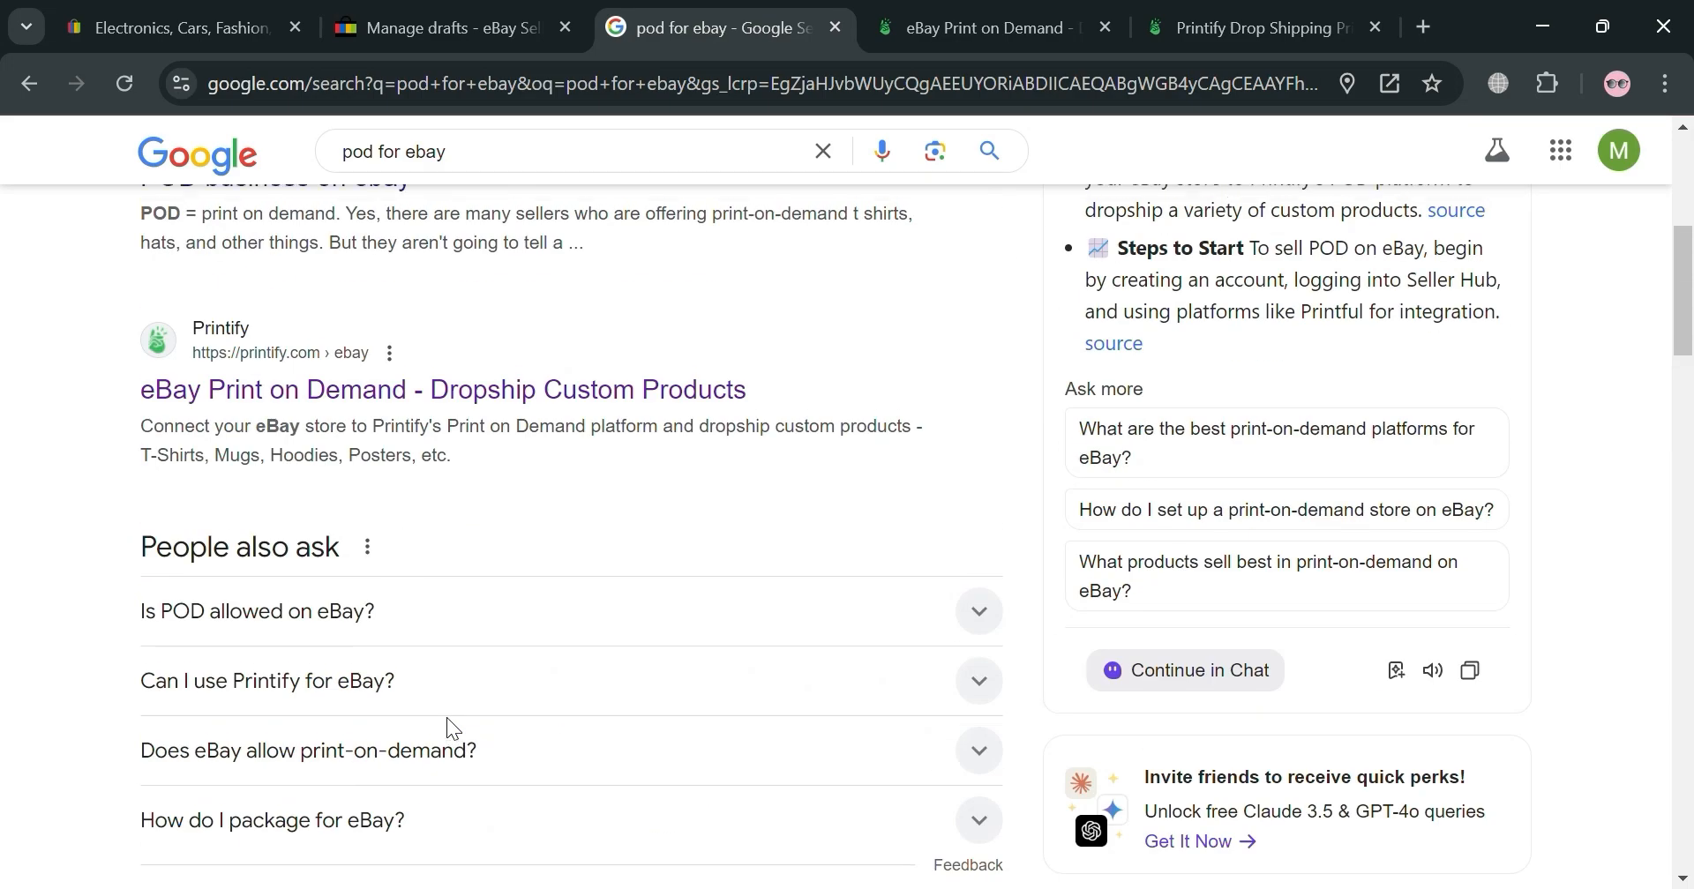
scroll(565, 564, down, 4)
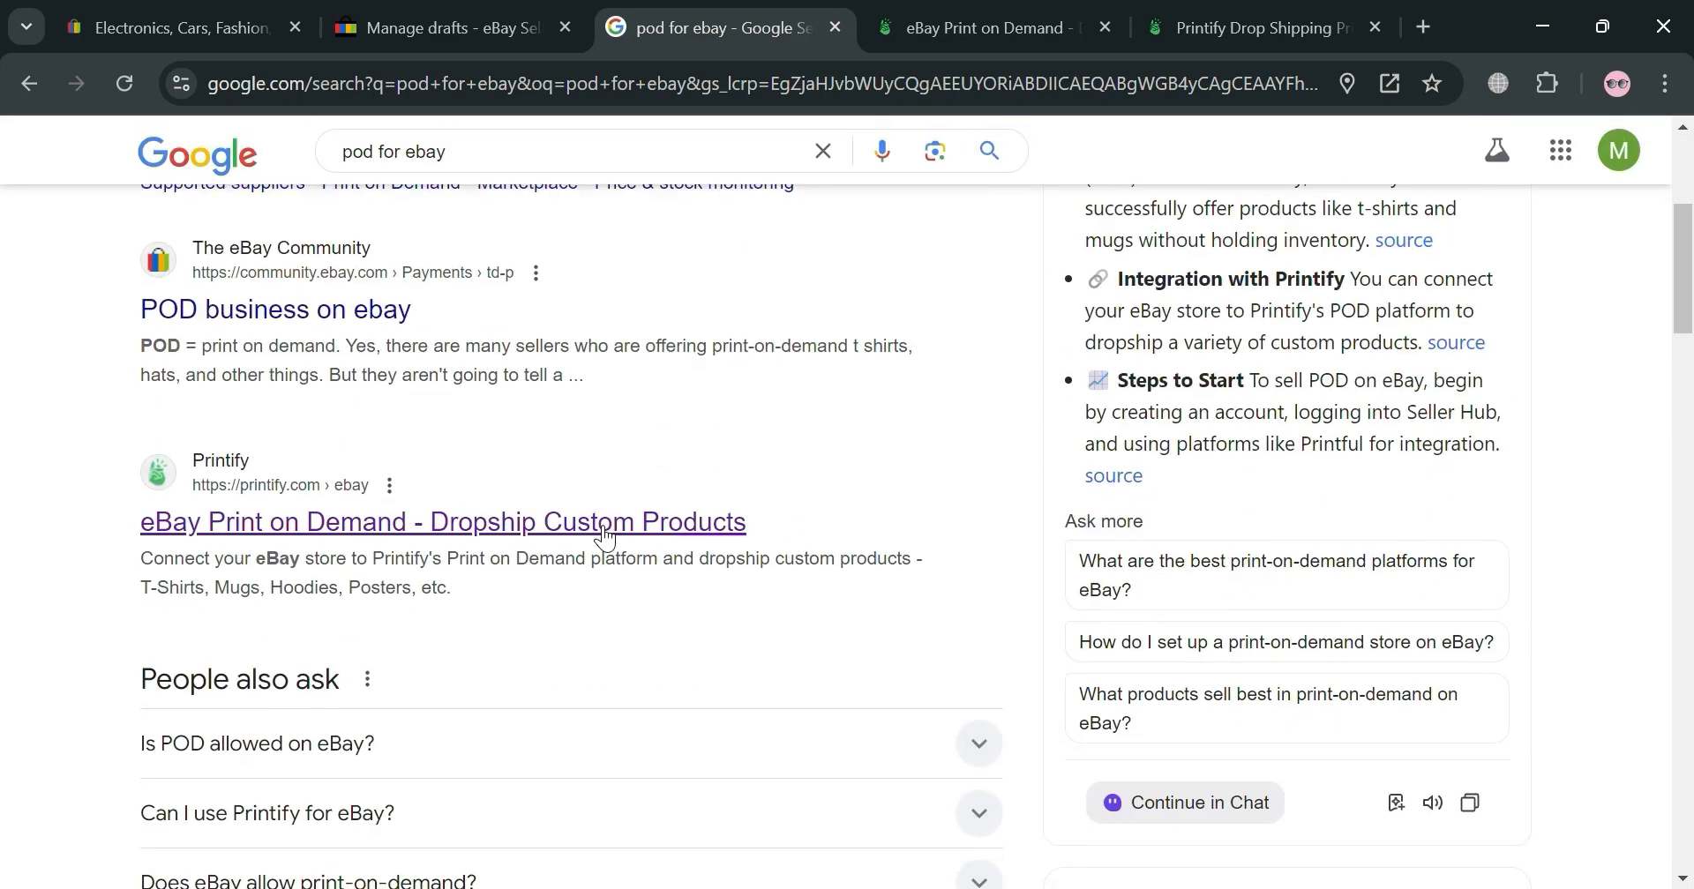
scroll(606, 540, up, 1)
scroll(591, 525, down, 1)
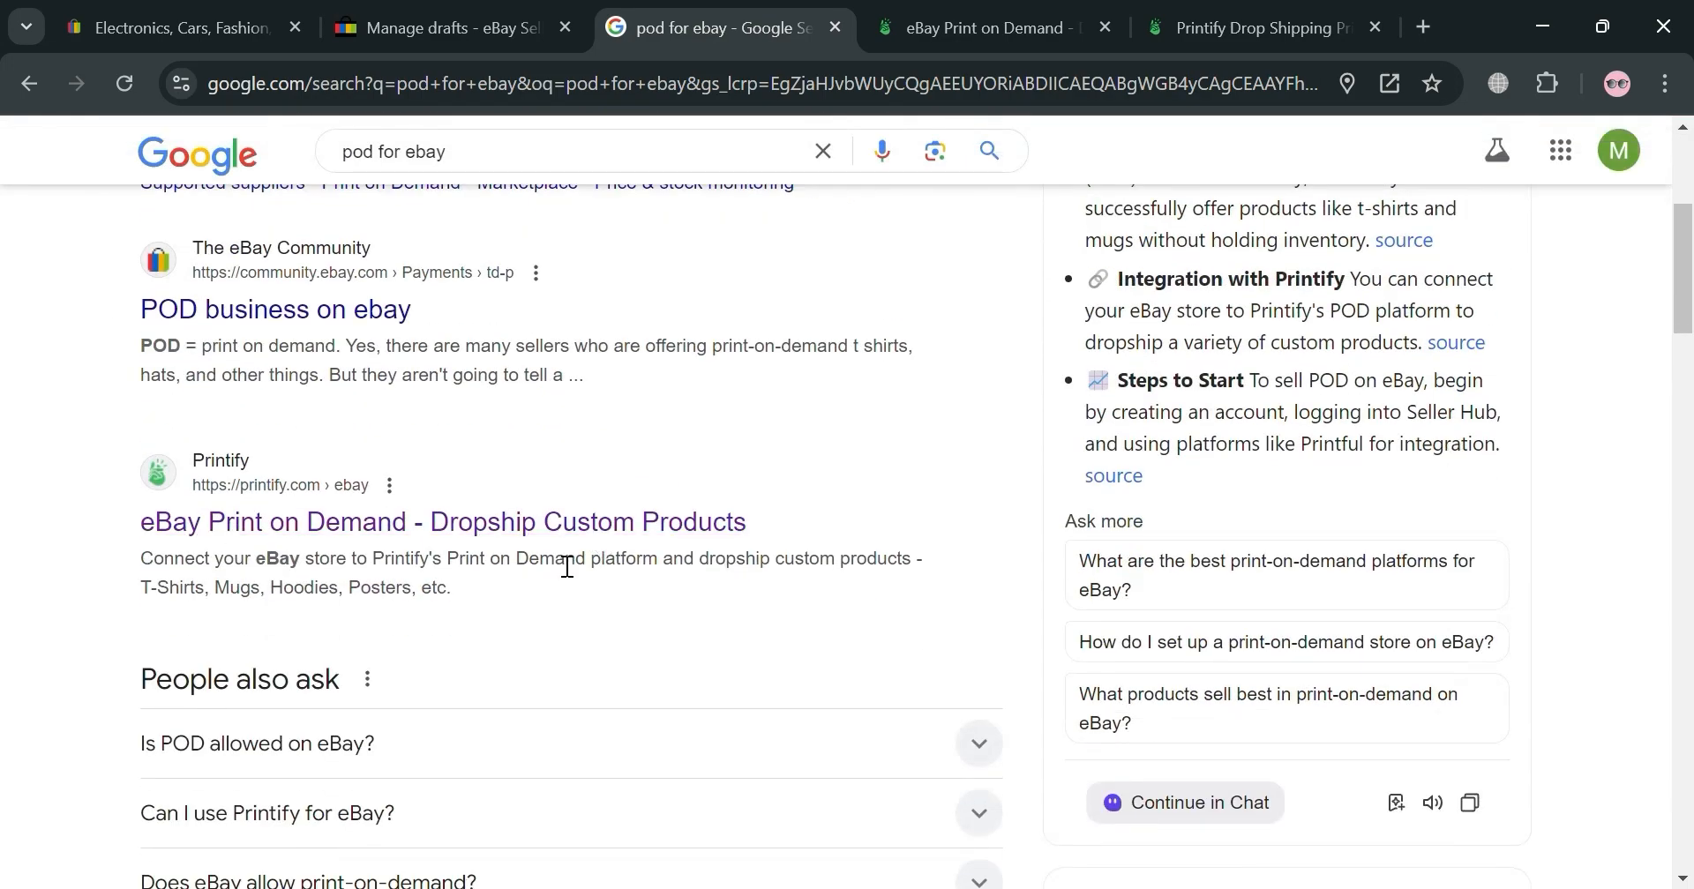
Switch to the Printify Integration for eBay page and look through its introduction at a smaller page zoom.
click(945, 9)
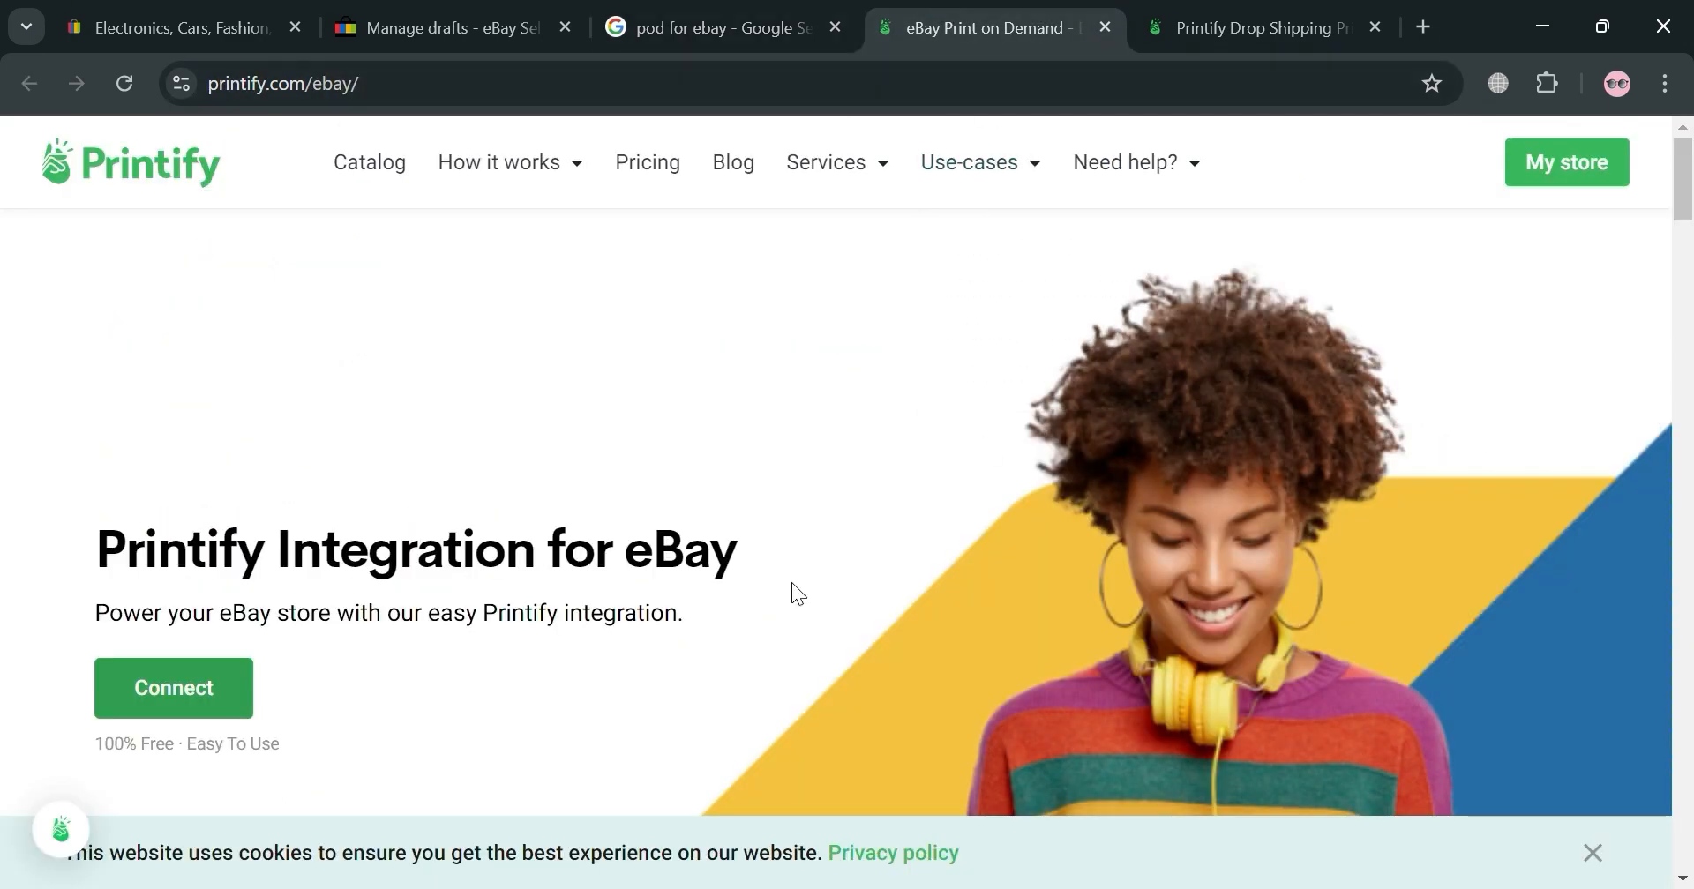
scroll(877, 582, down, 4)
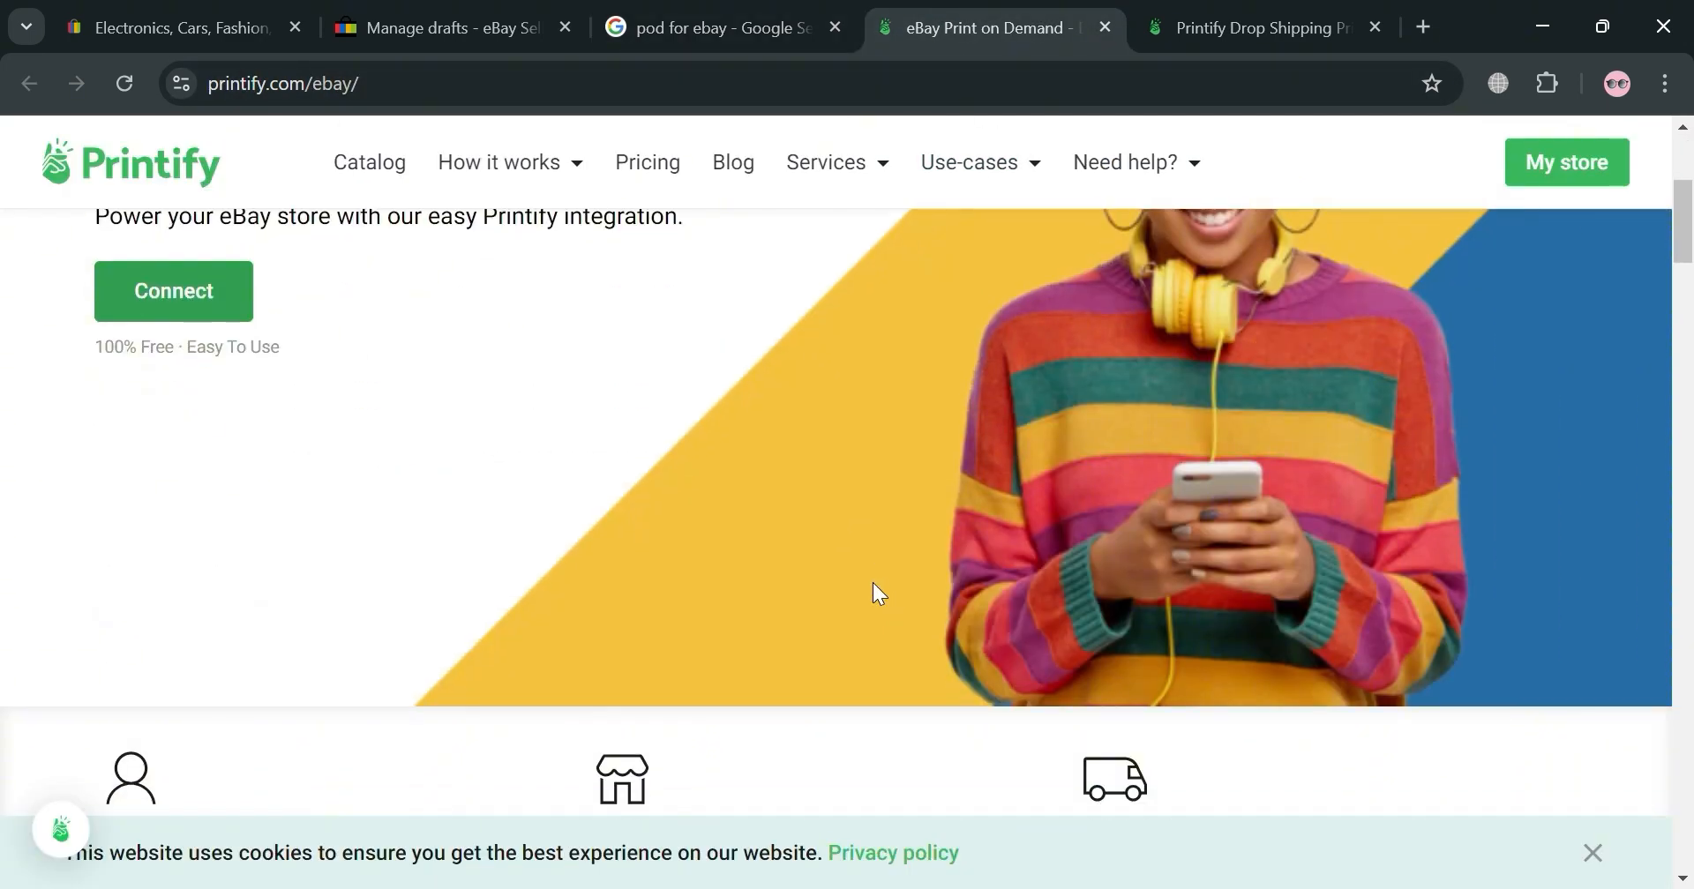
scroll(872, 583, up, 4)
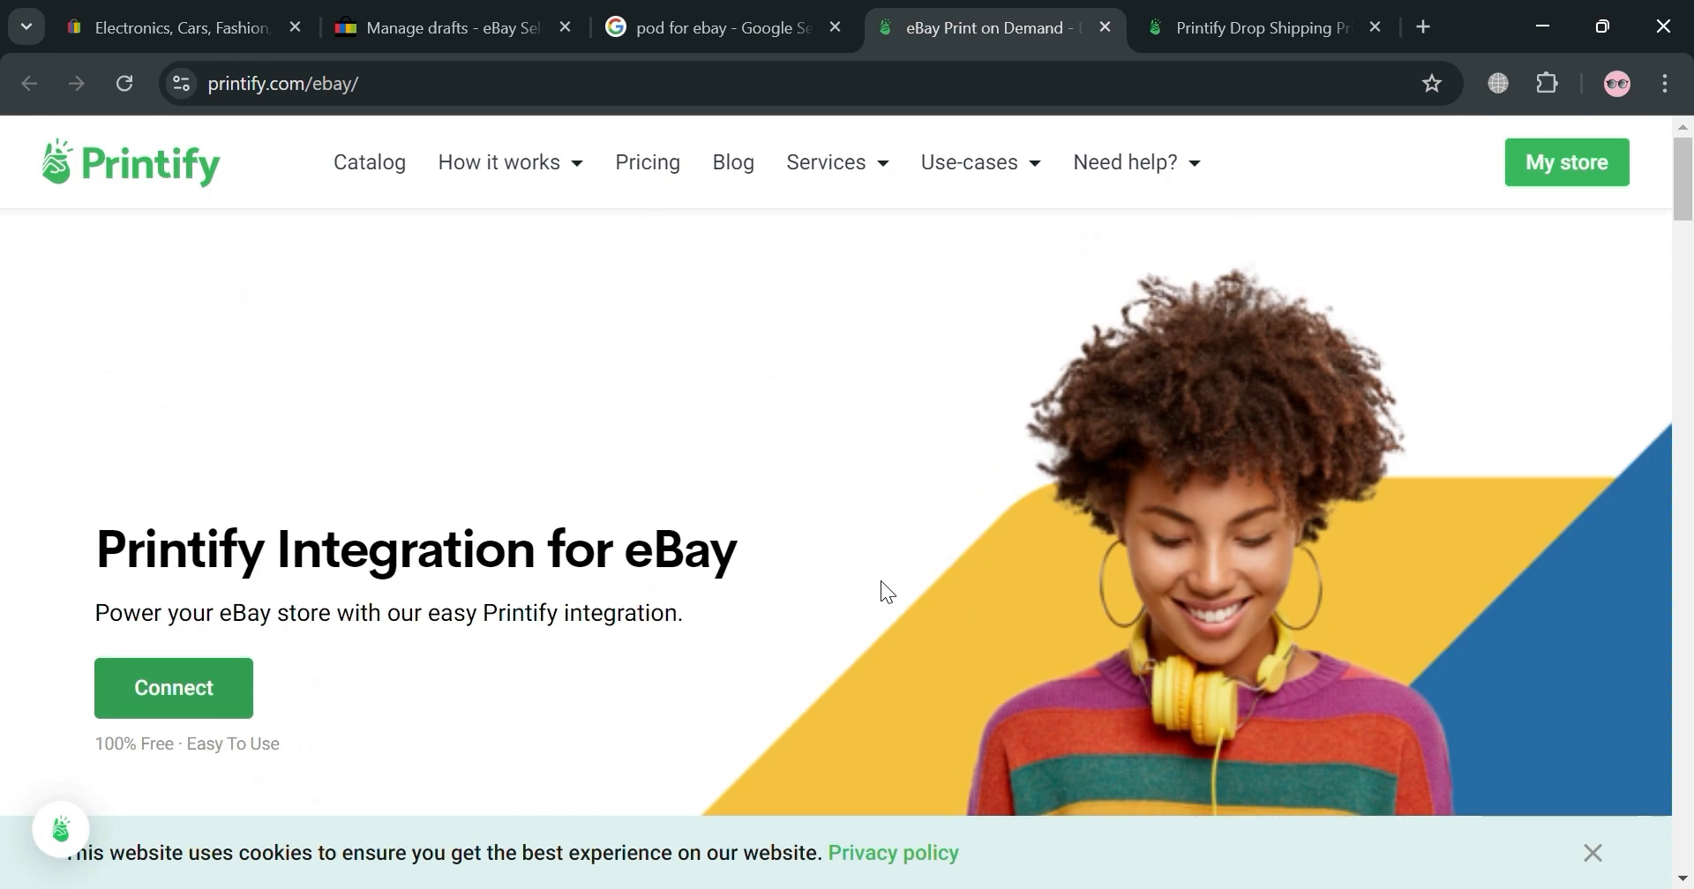
key(ctrl+minus)
scroll(853, 530, down, 3)
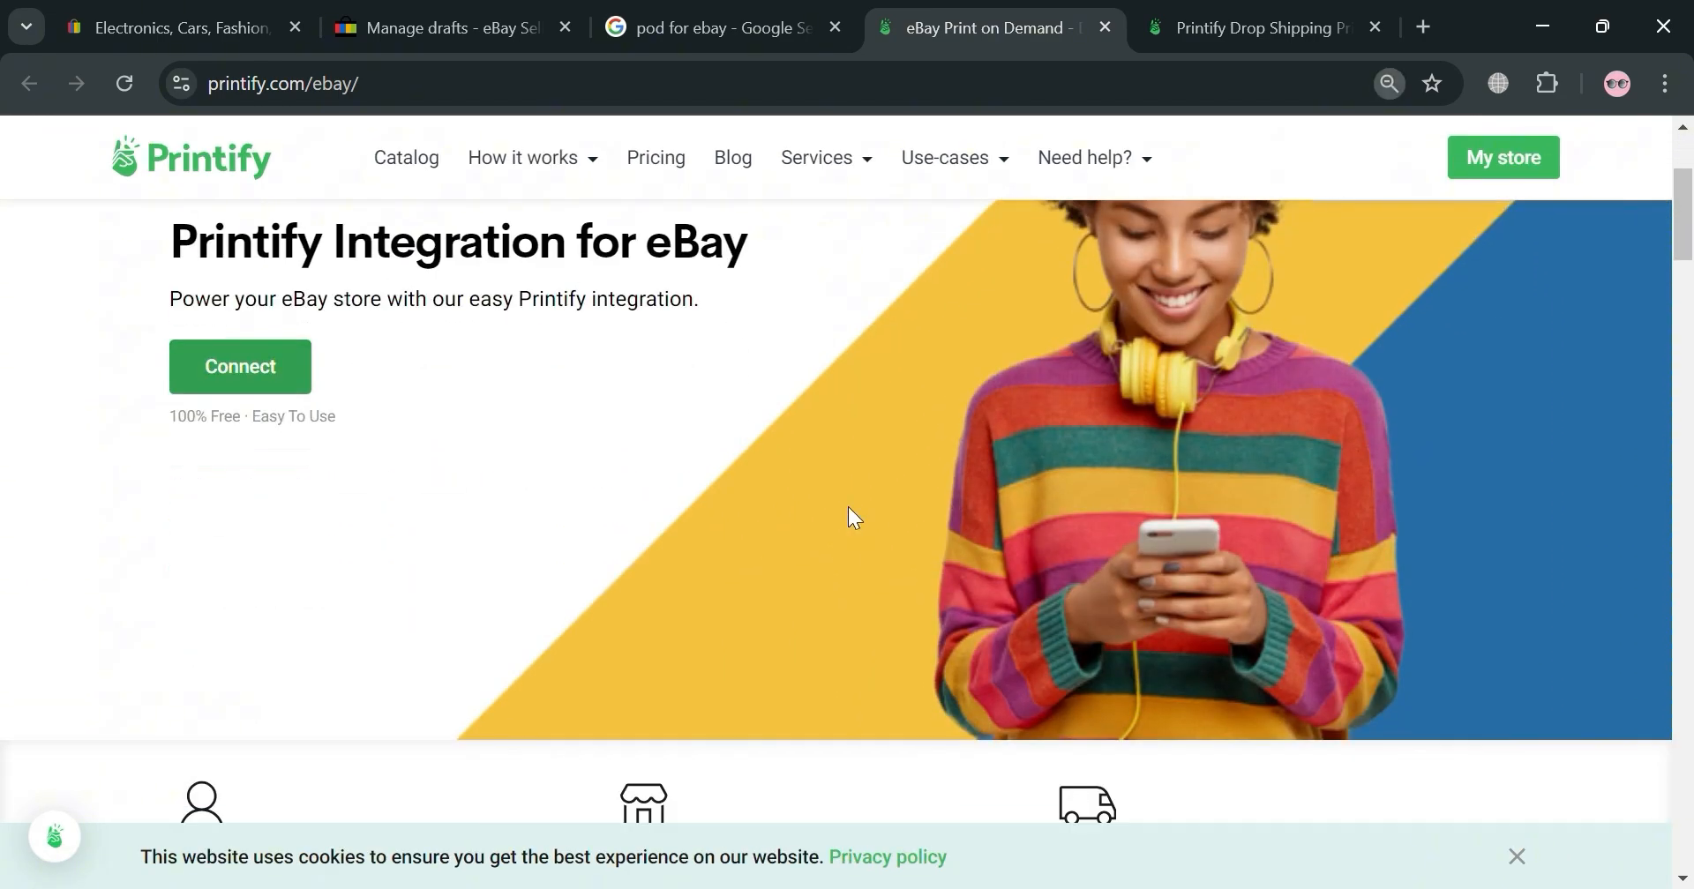
scroll(872, 514, down, 3)
scroll(873, 526, down, 3)
scroll(1222, 365, up, 9)
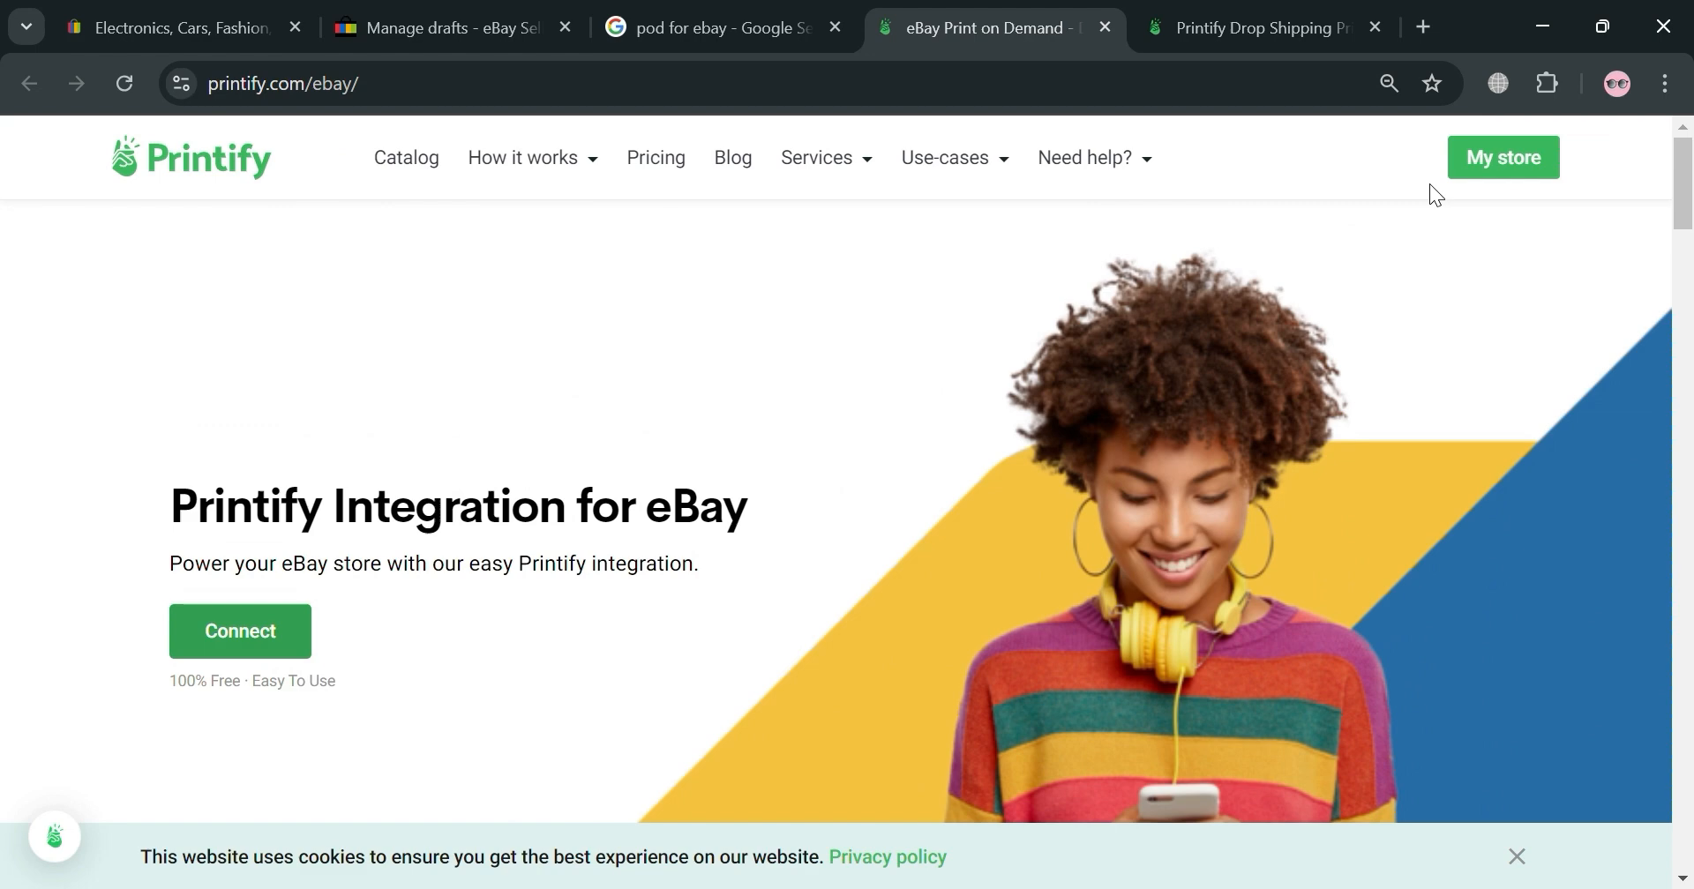
Switch to Printify's store connection page and choose eBay as the sales channel.
click(1294, 3)
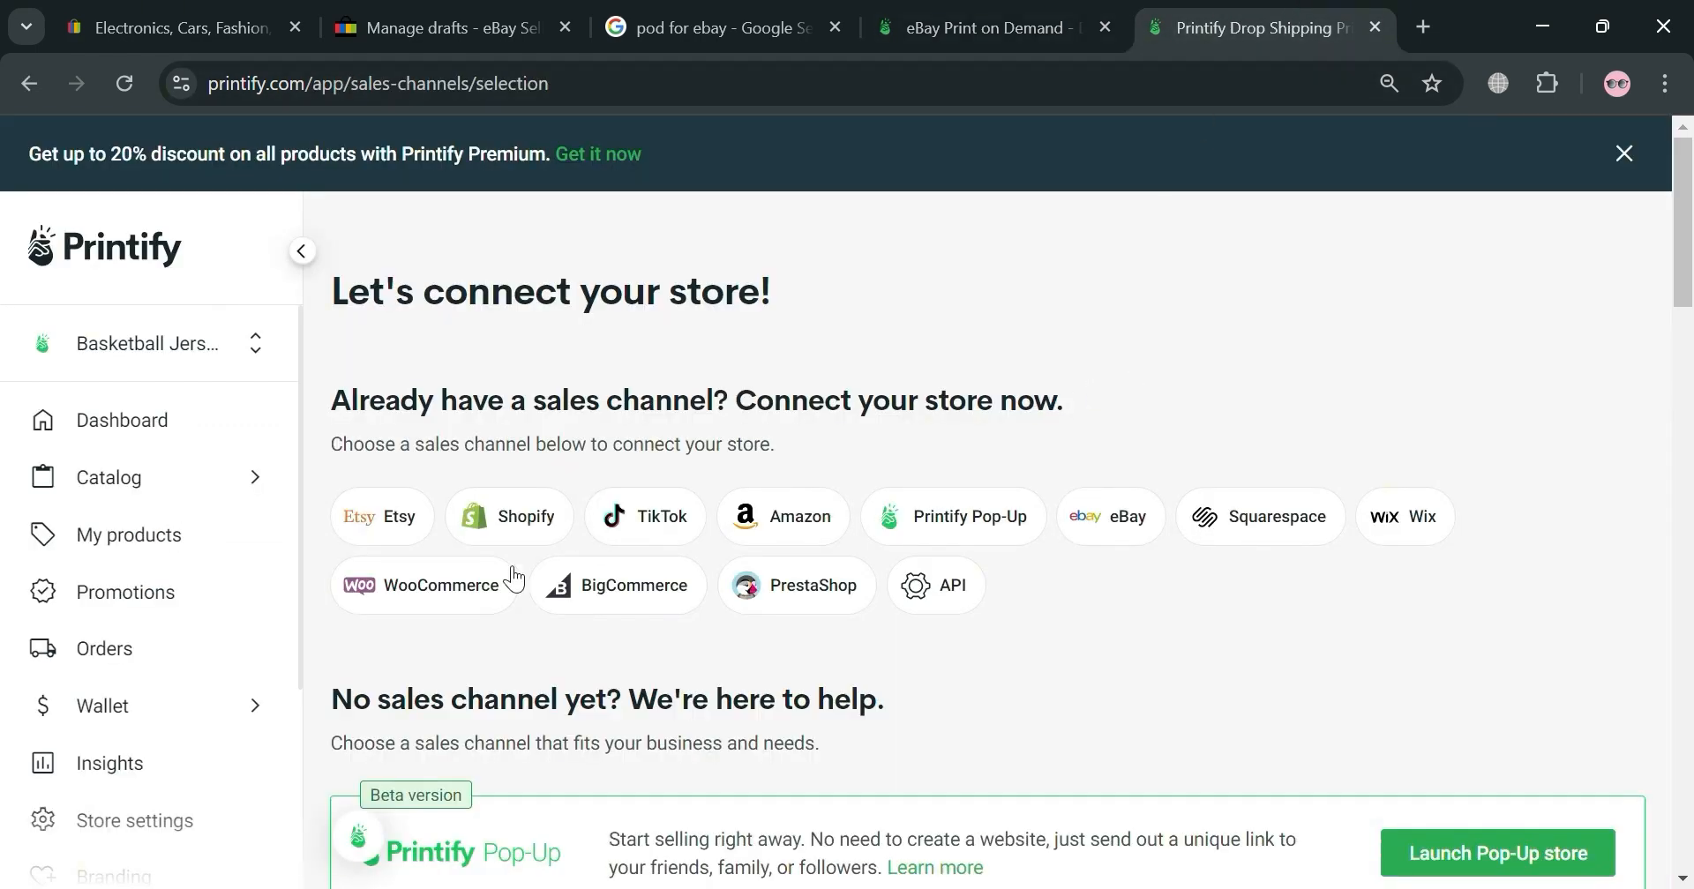
scroll(282, 697, down, 3)
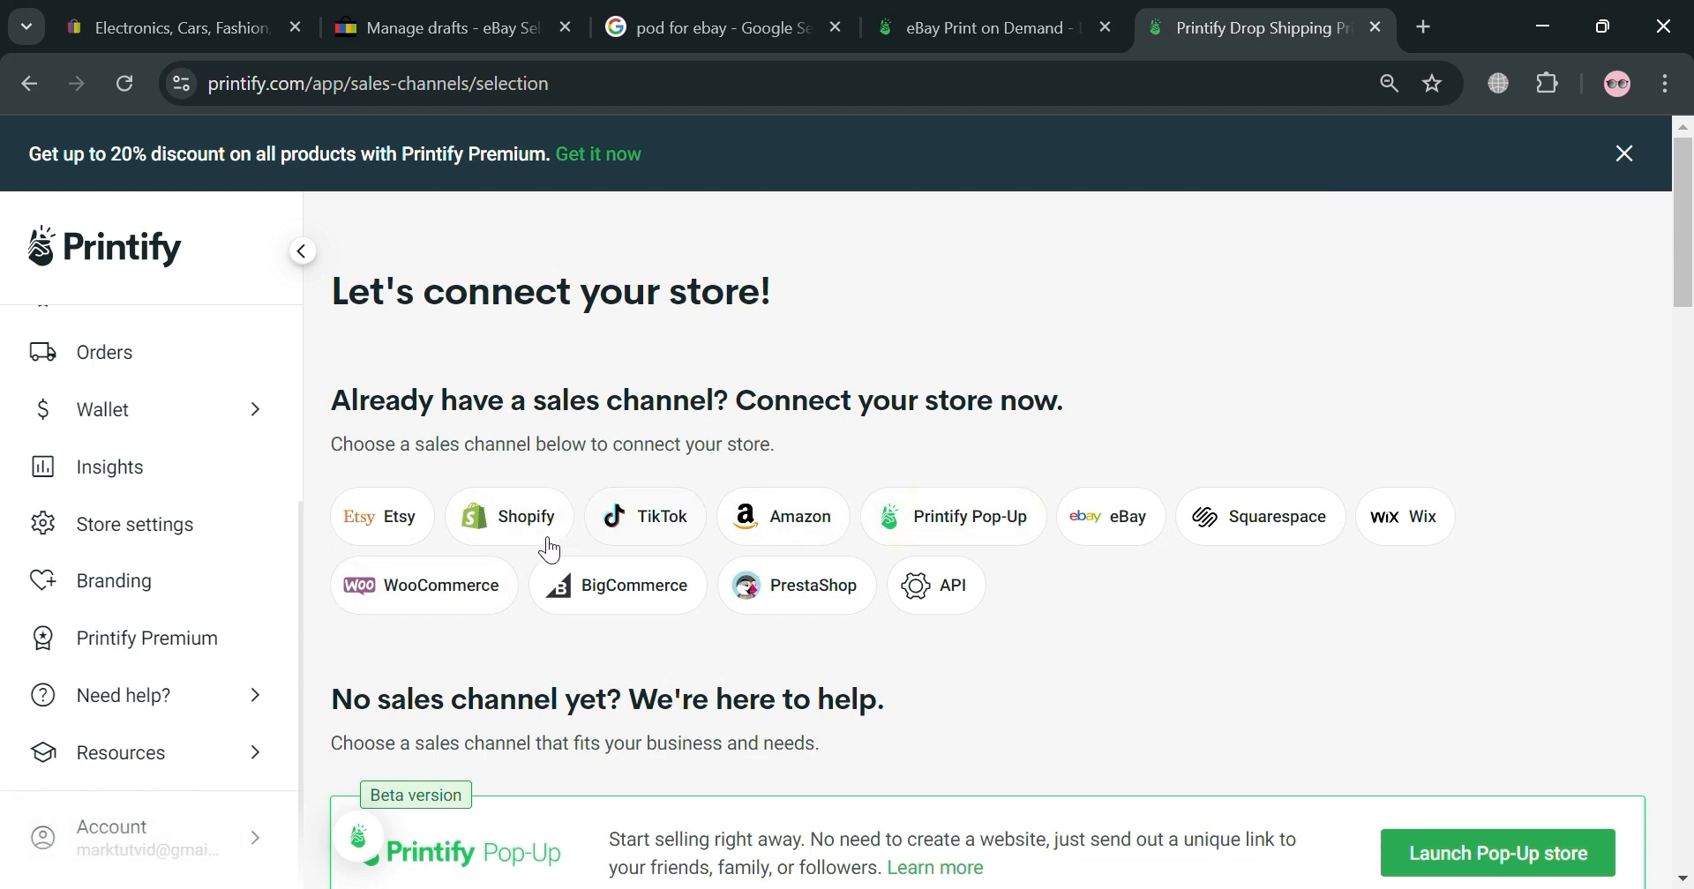
click(1124, 528)
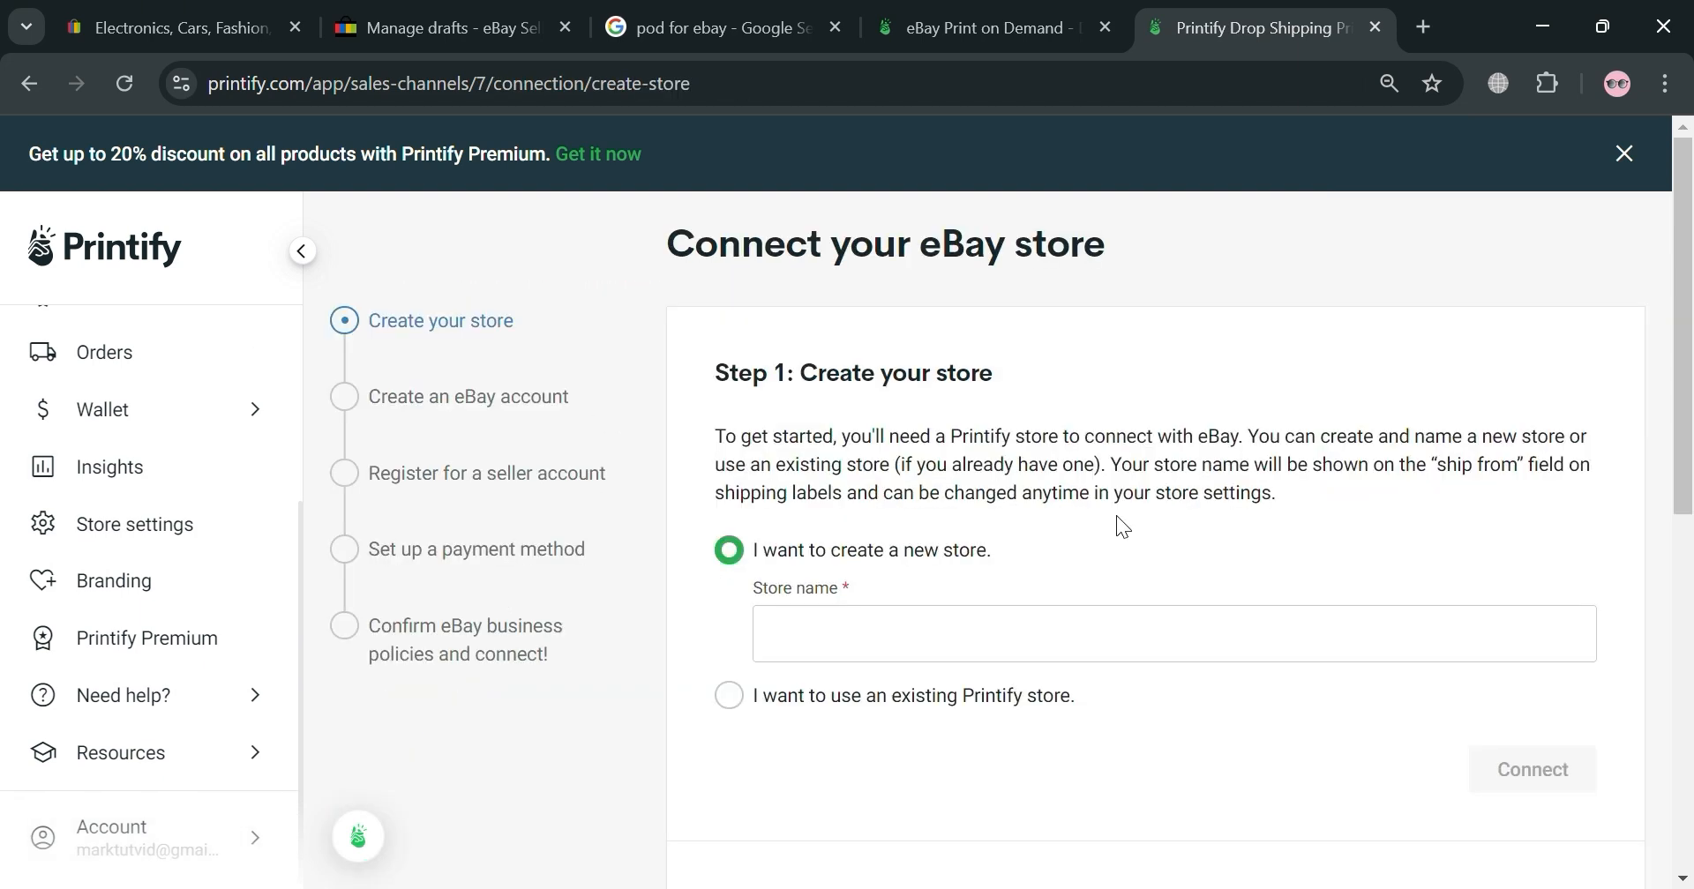
Connect the existing Printify store My Store and confirm having an eBay account to continue the setup.
click(899, 637)
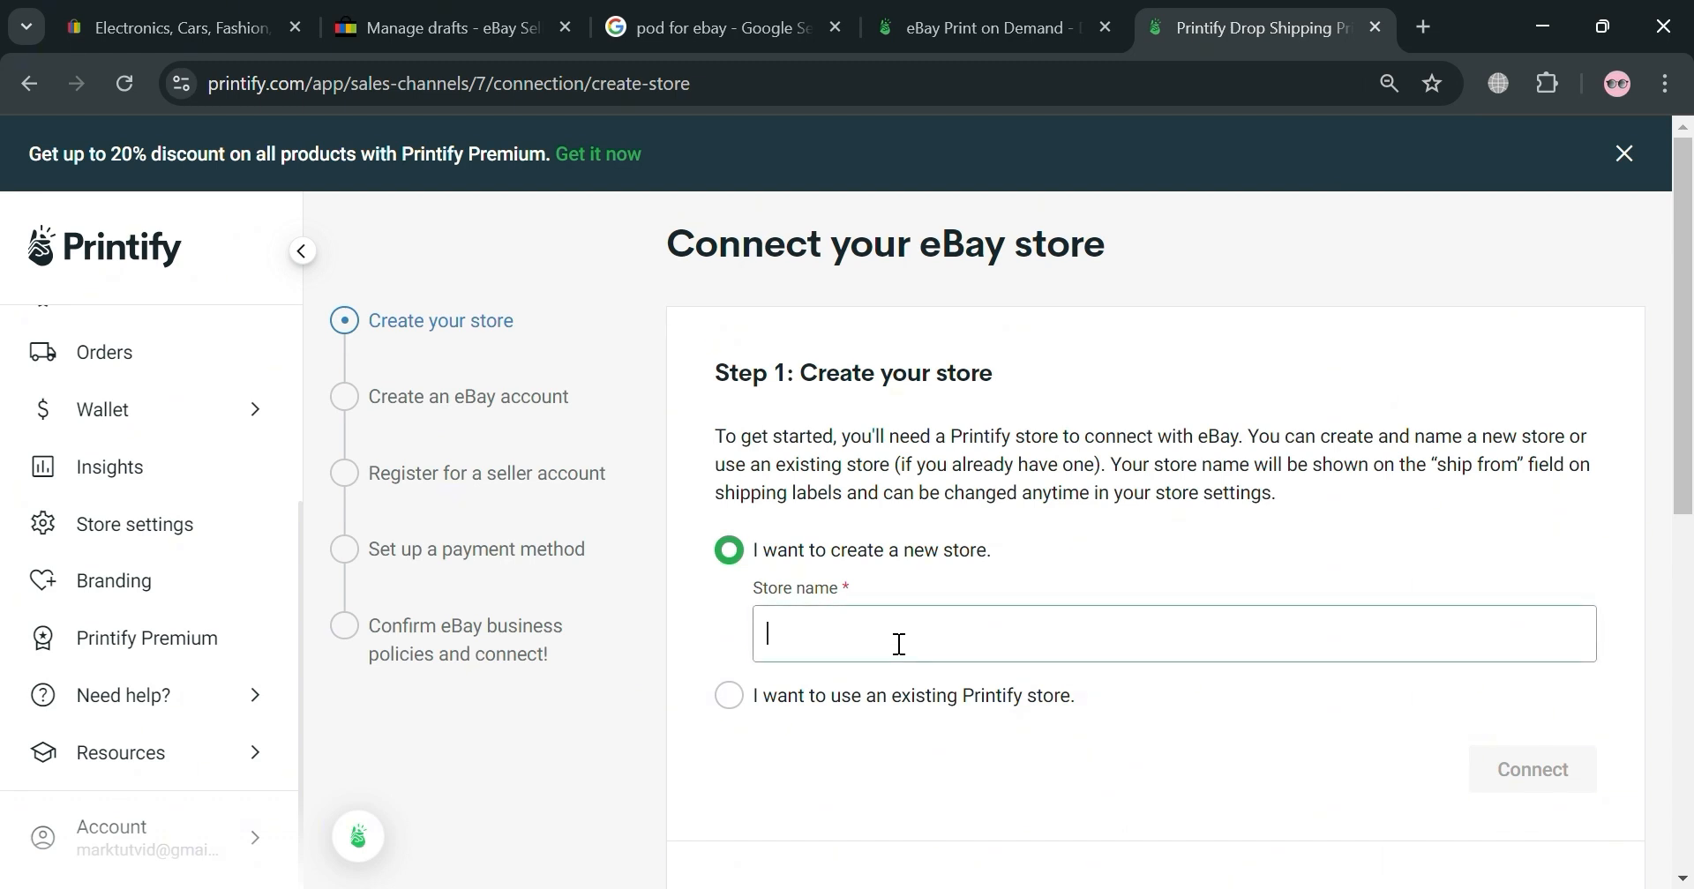
click(878, 697)
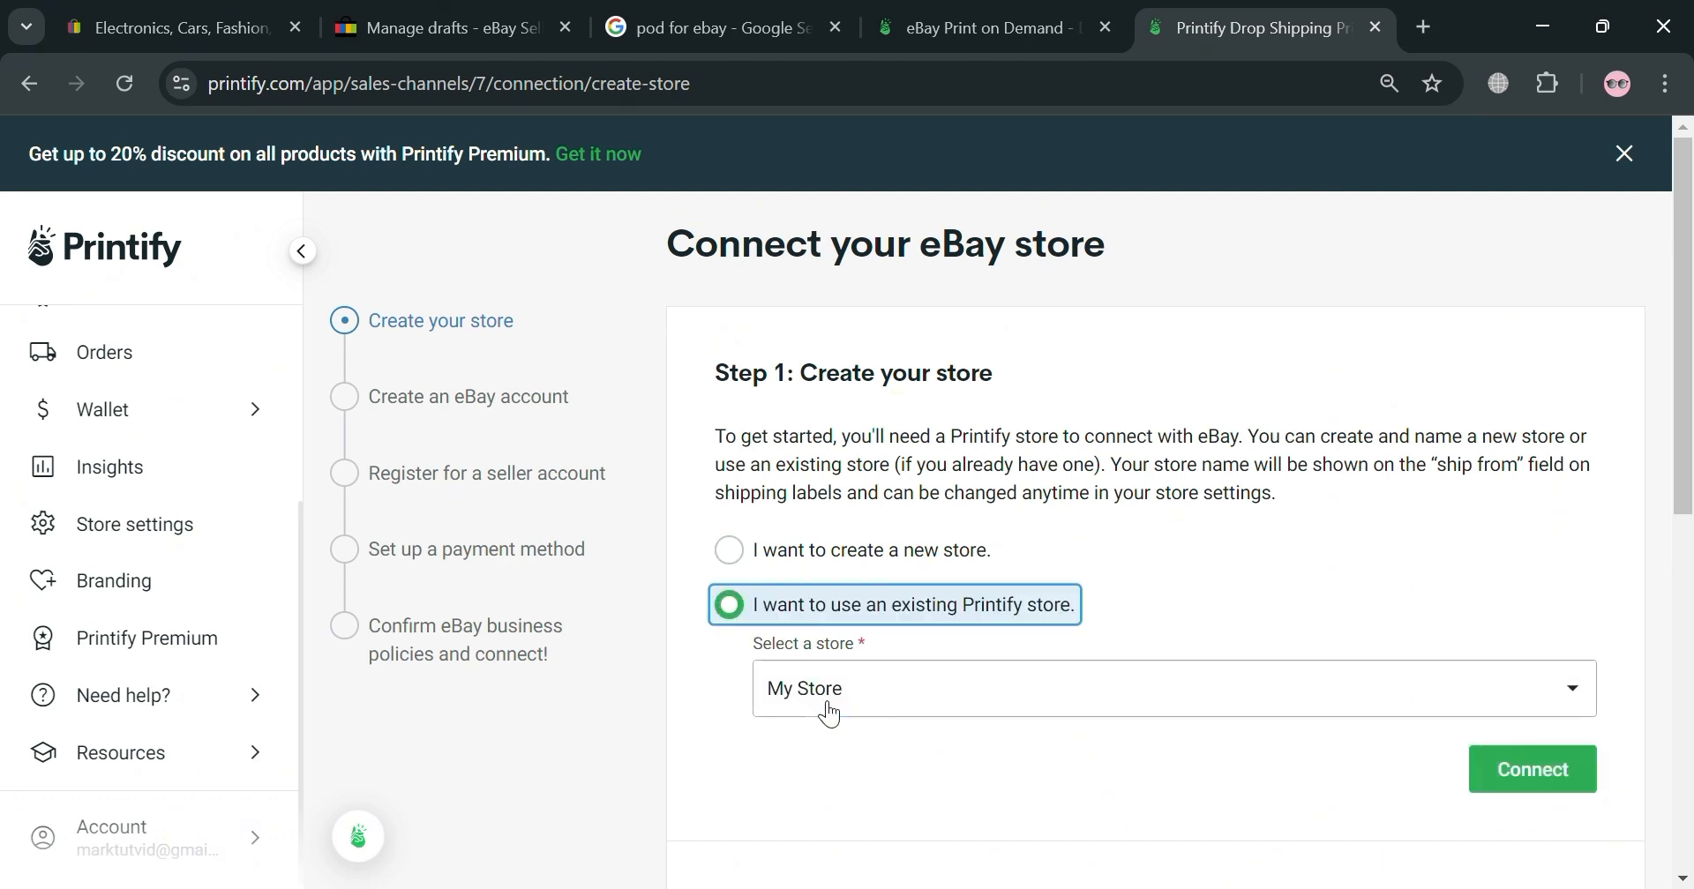
click(1548, 768)
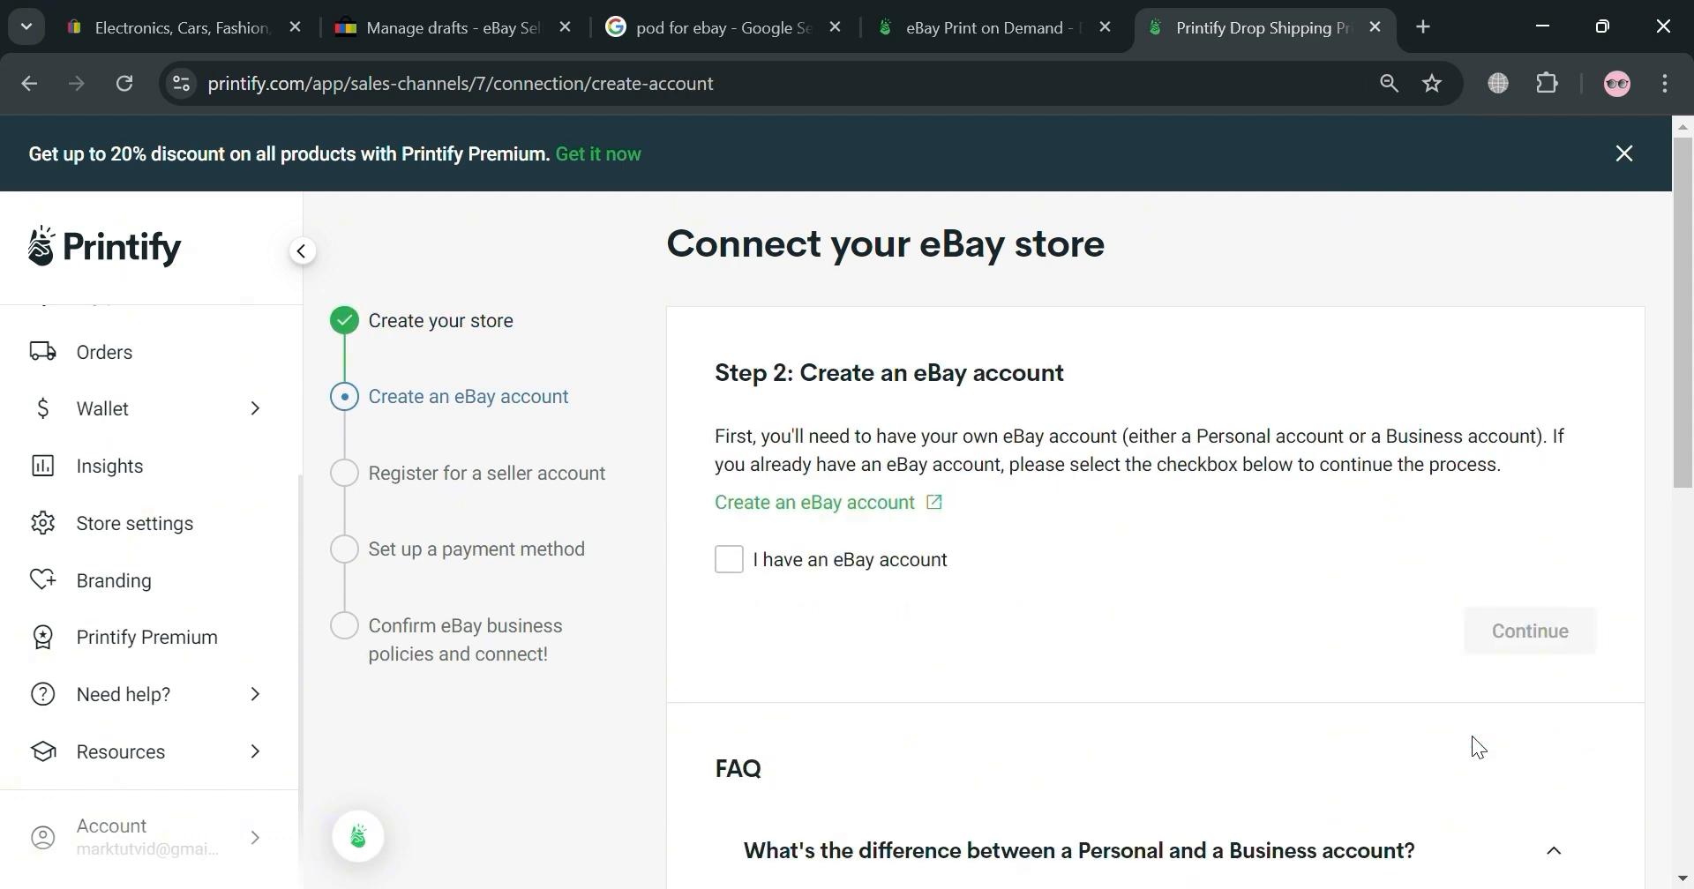
click(733, 565)
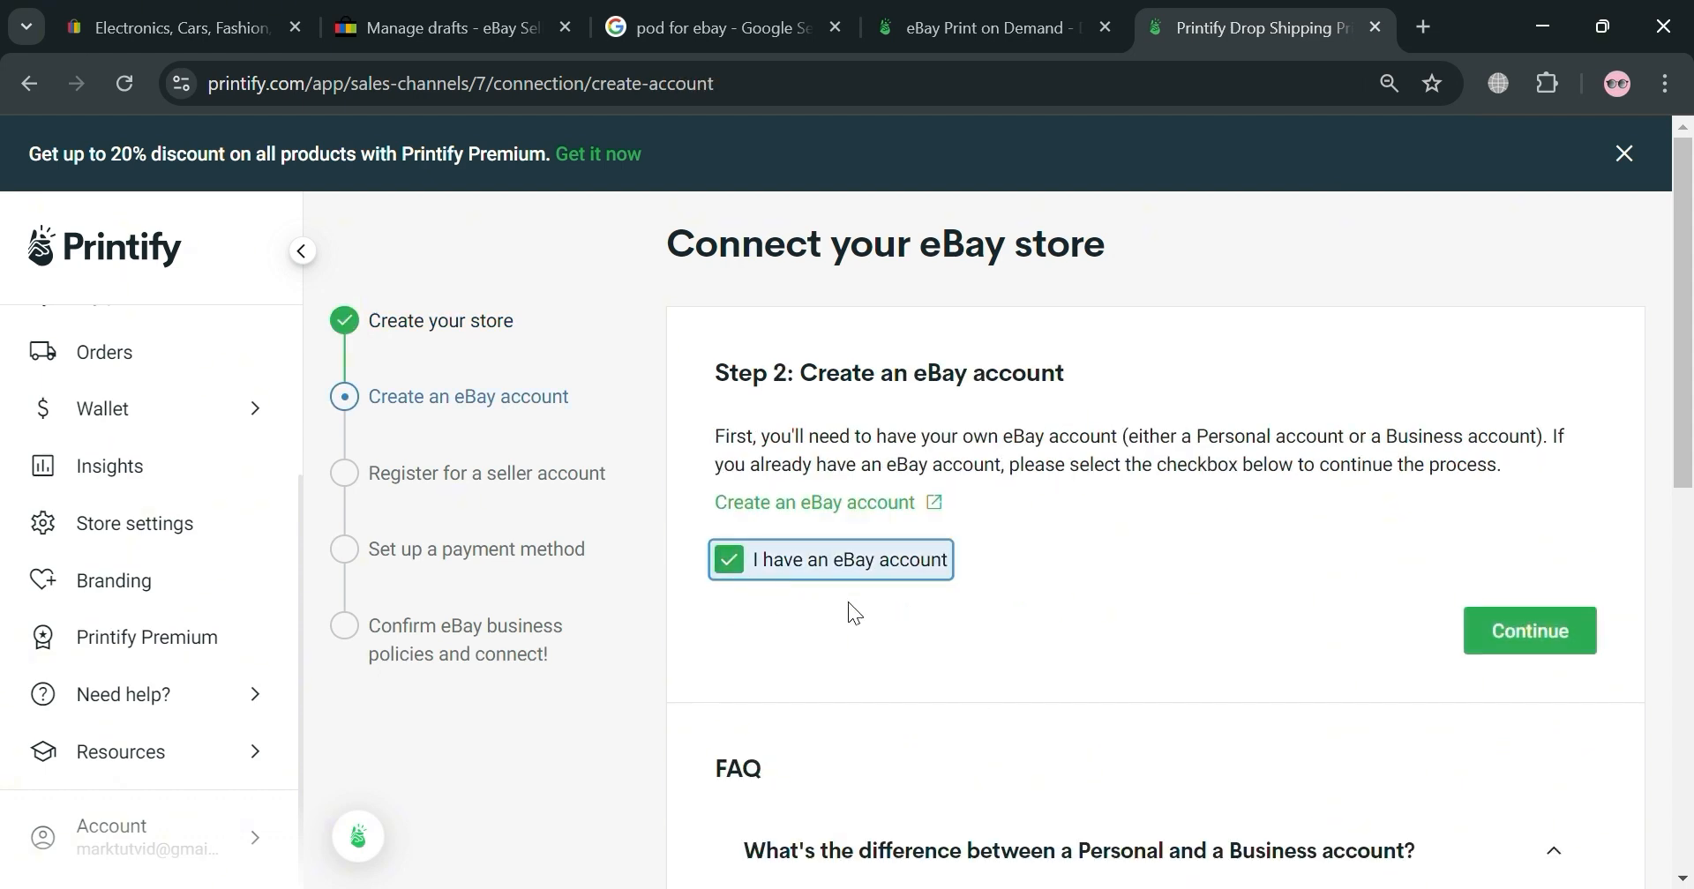
click(1543, 637)
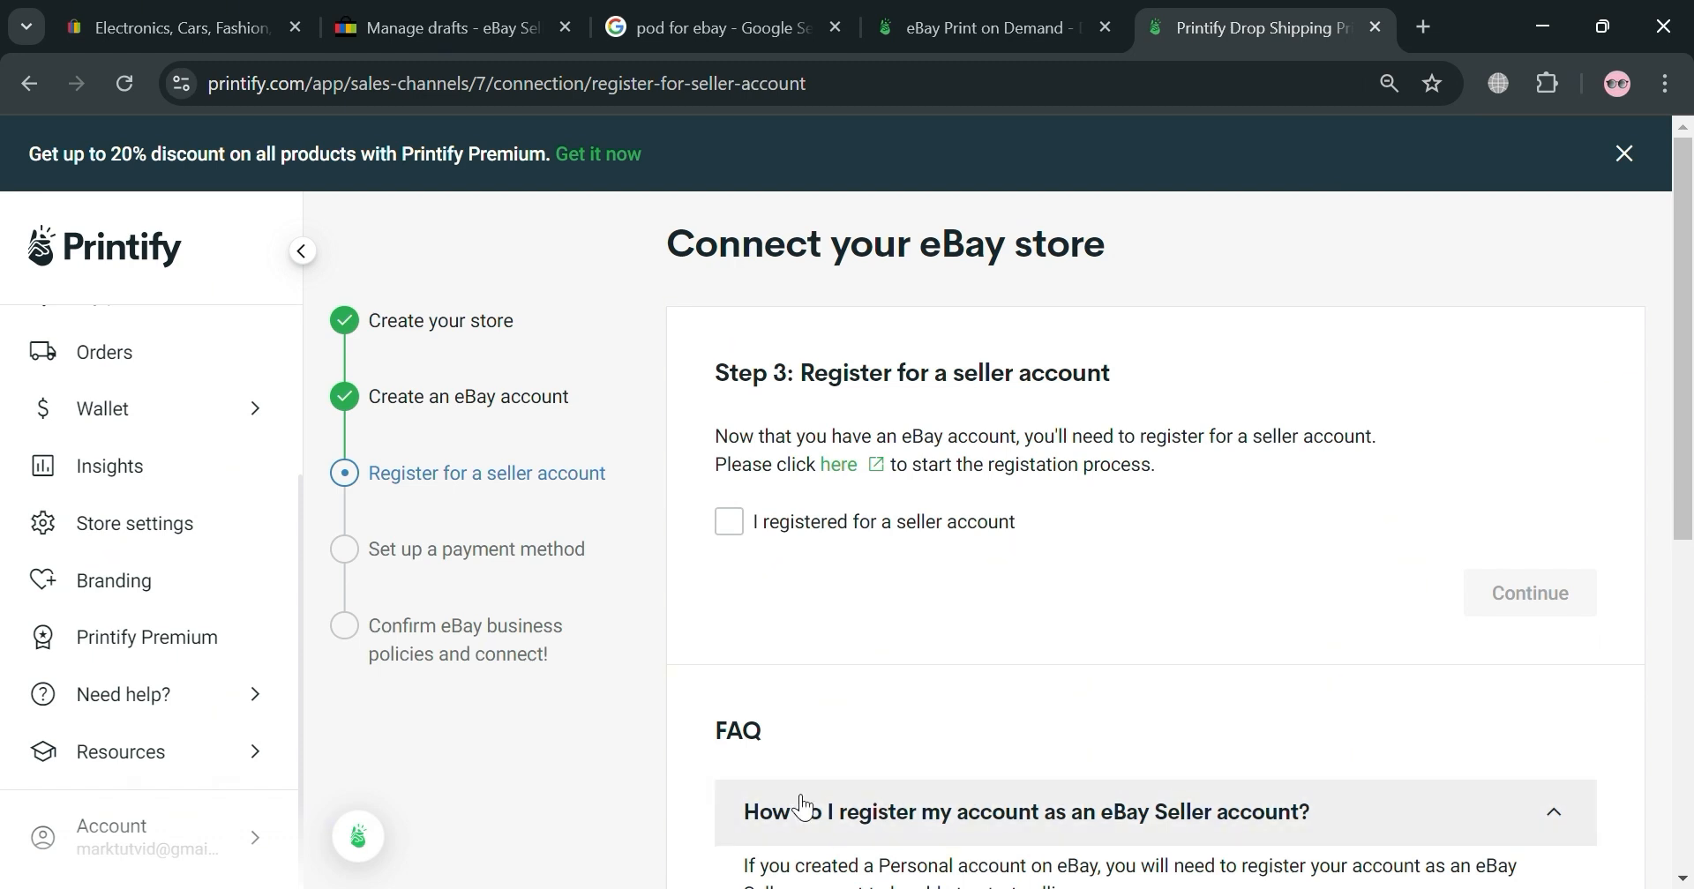
Mark the seller account as registered and try to continue past the seller registration step.
click(741, 535)
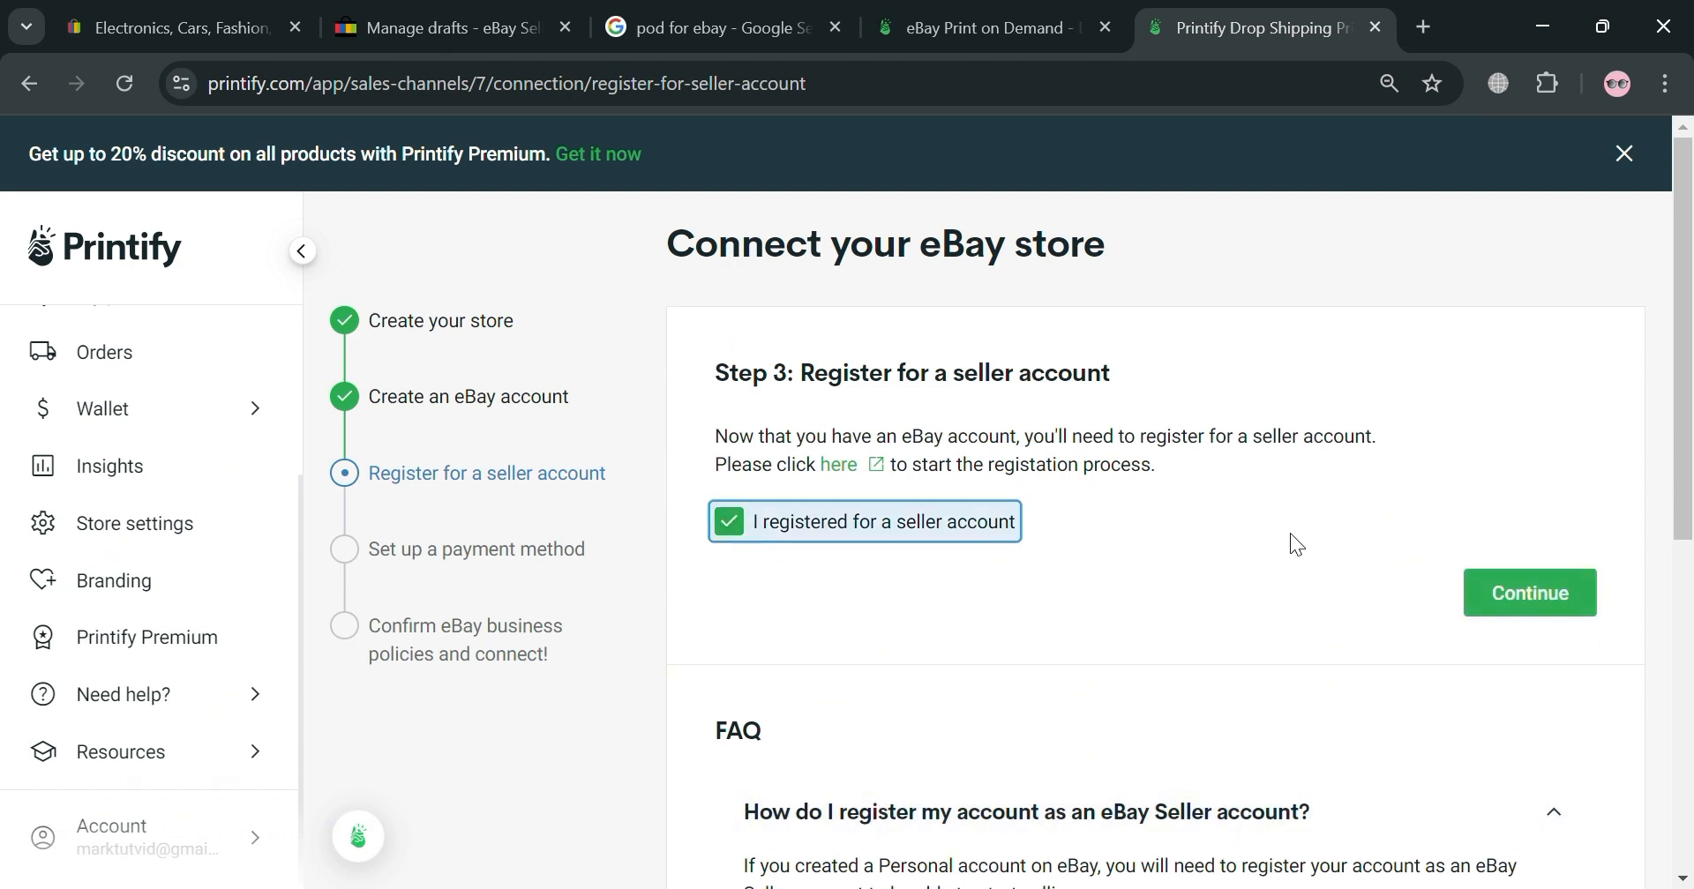
click(1540, 607)
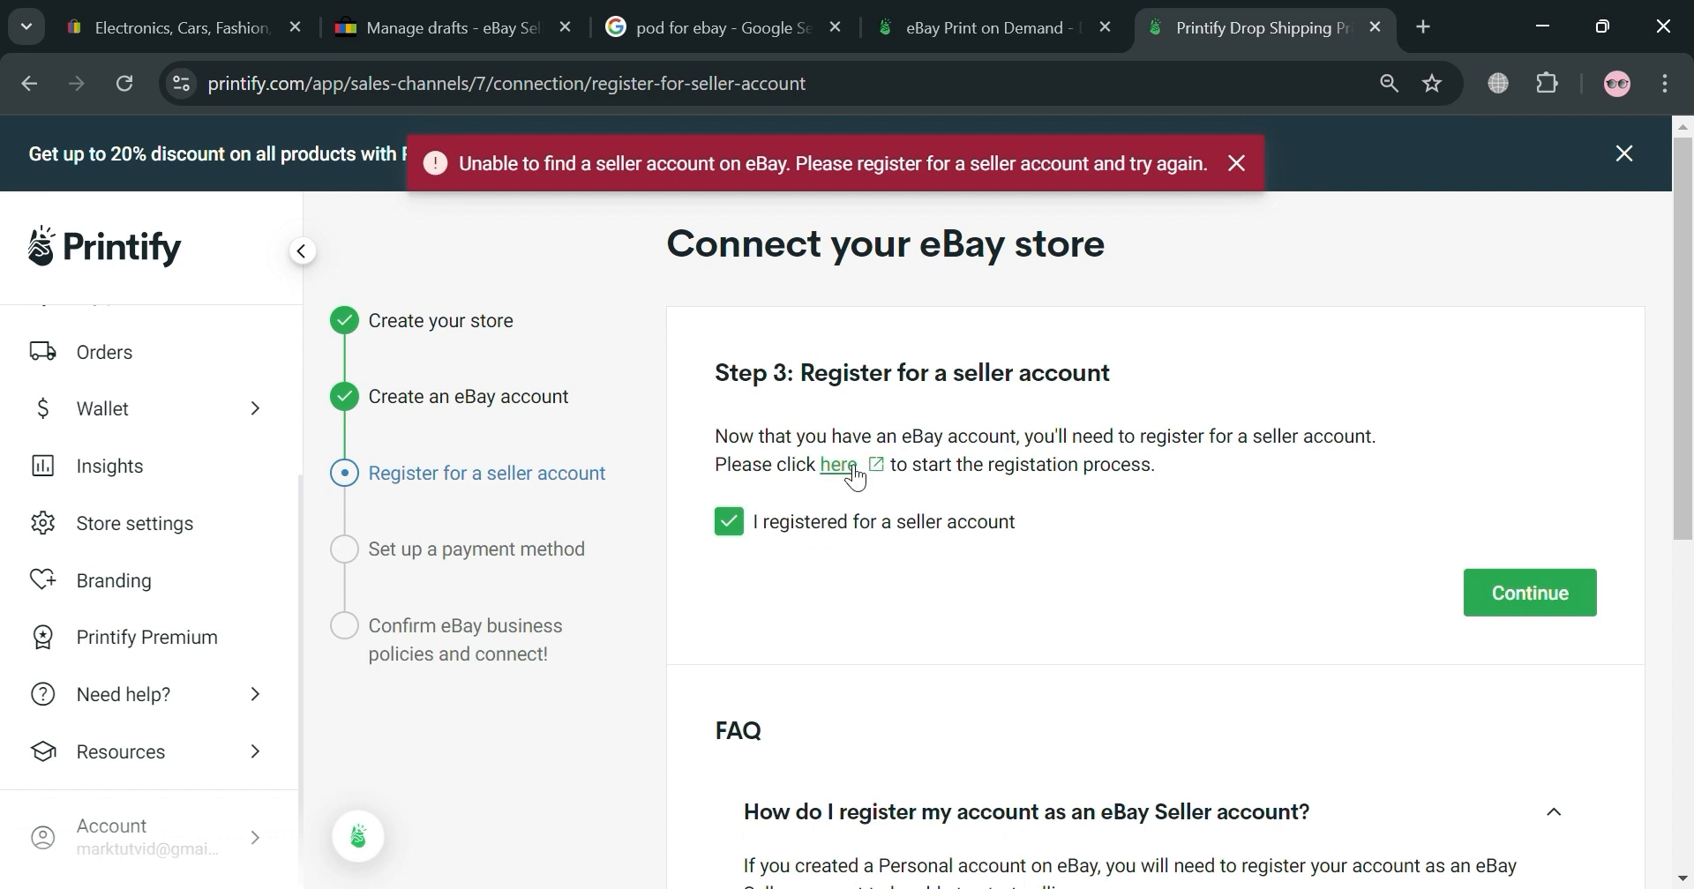
click(803, 521)
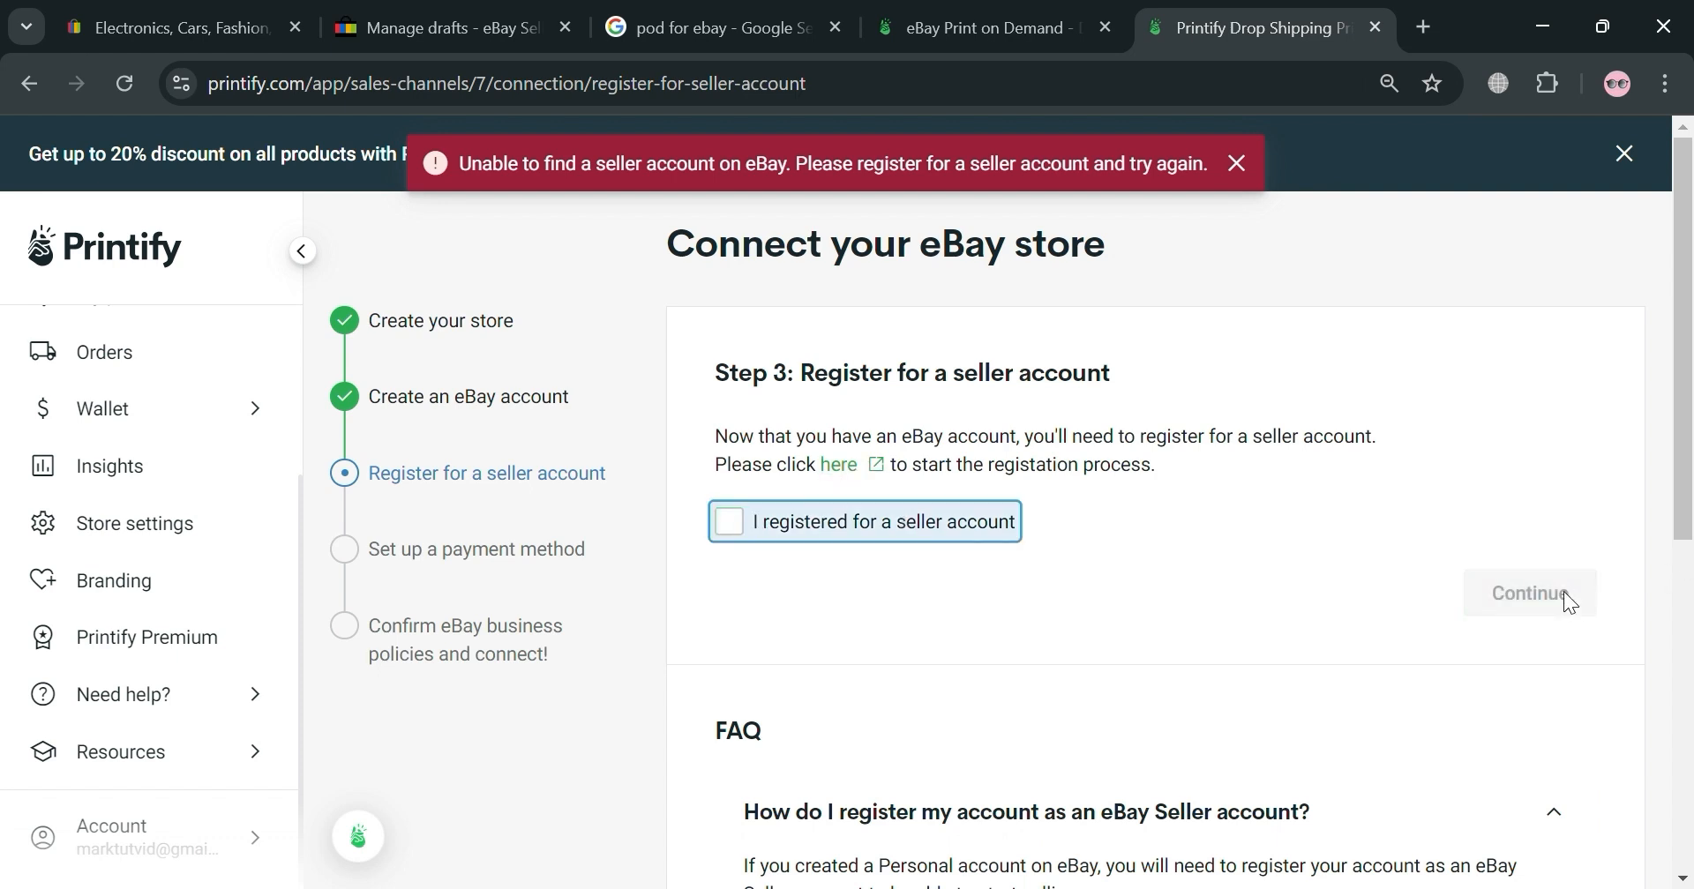
click(755, 522)
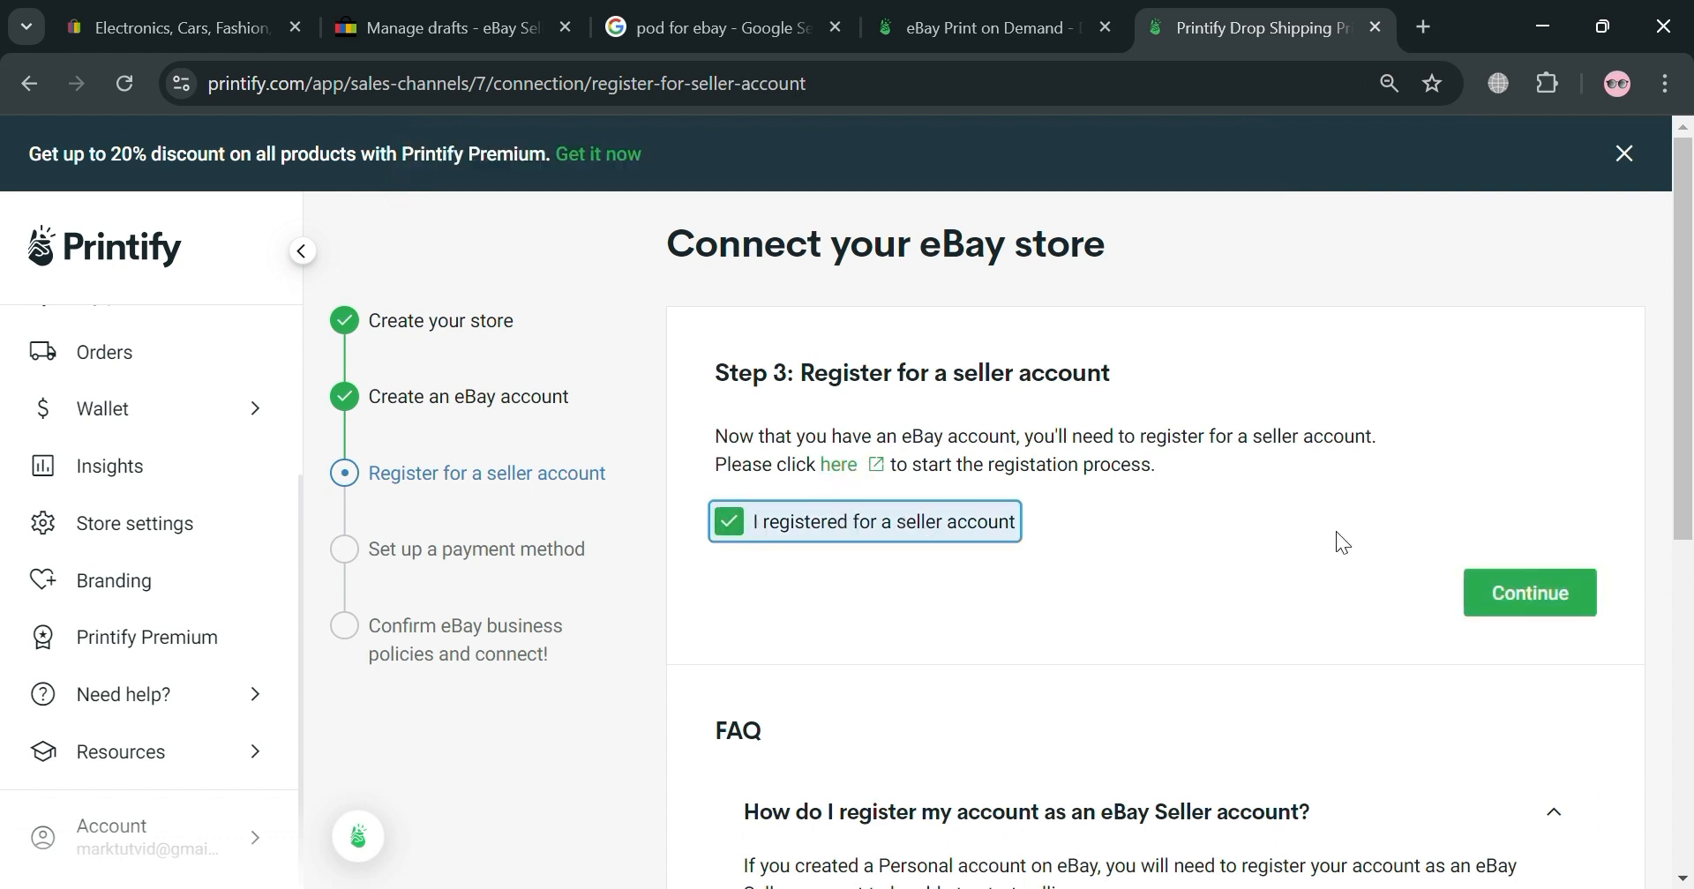
Open eBay's seller account registration from the setup instructions and sign in to eBay with Google.
scroll(1447, 556, down, 1)
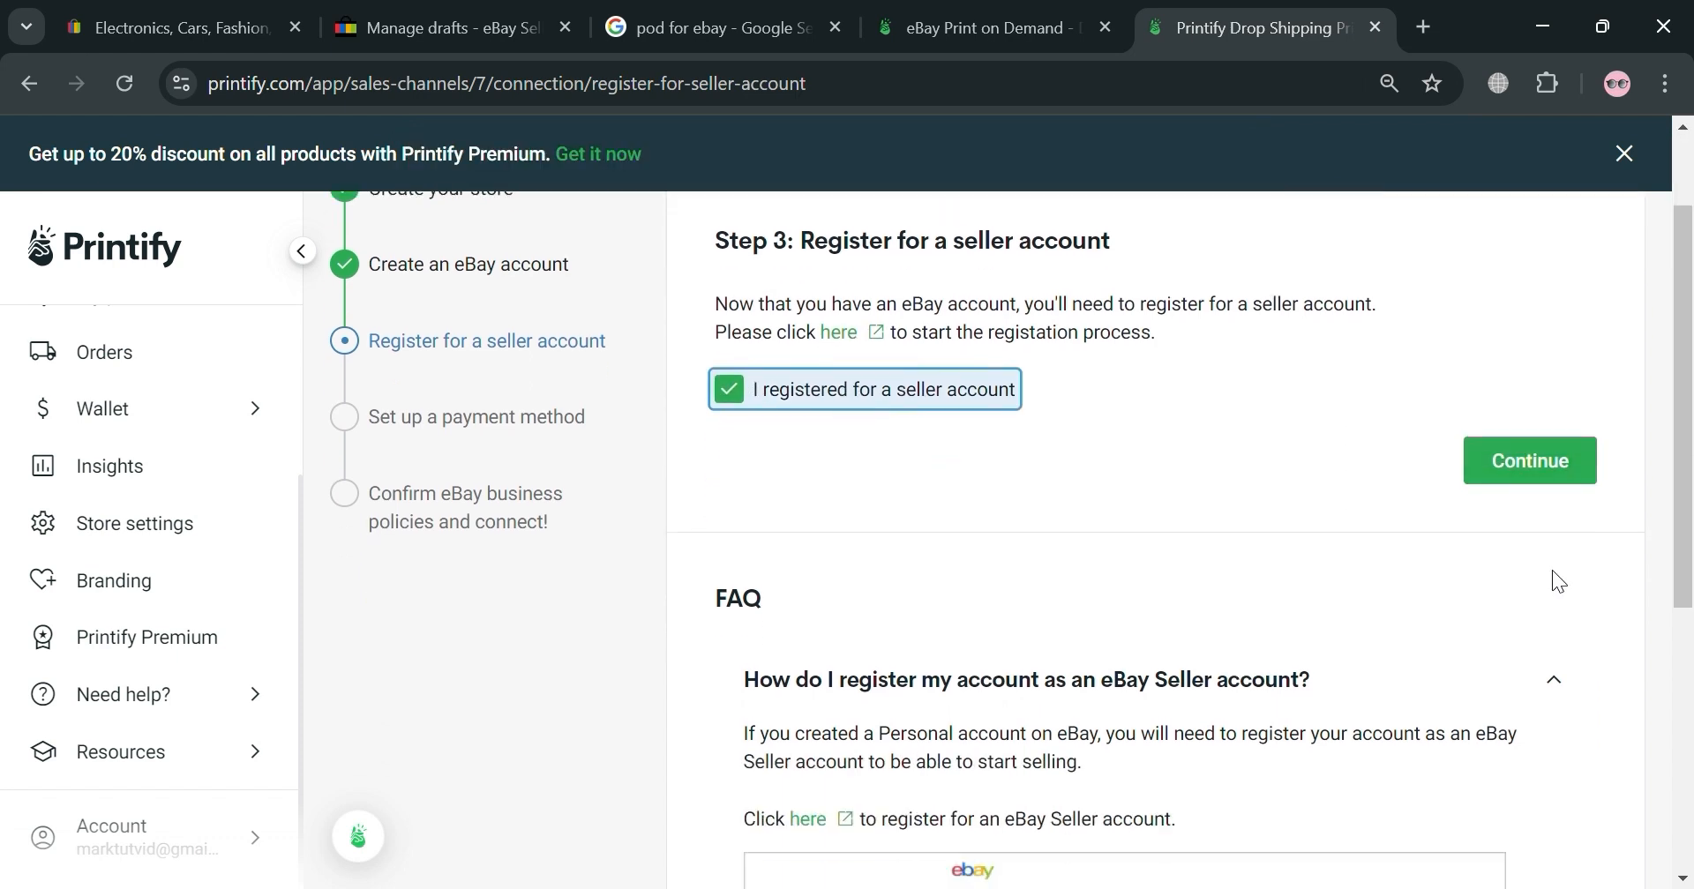
click(852, 340)
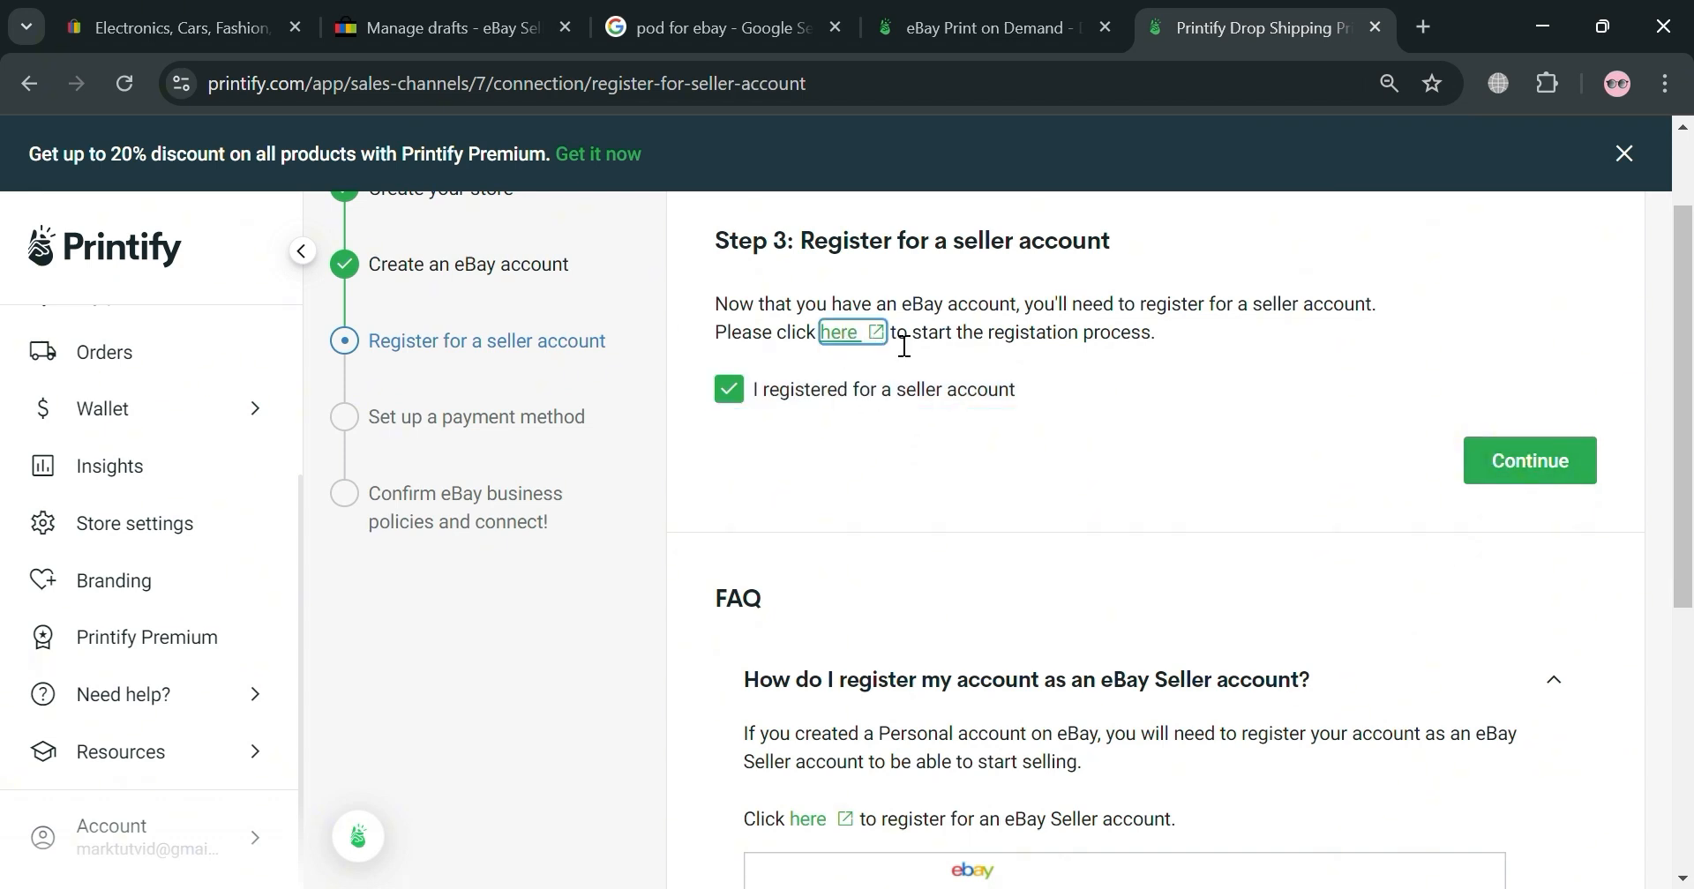
click(874, 329)
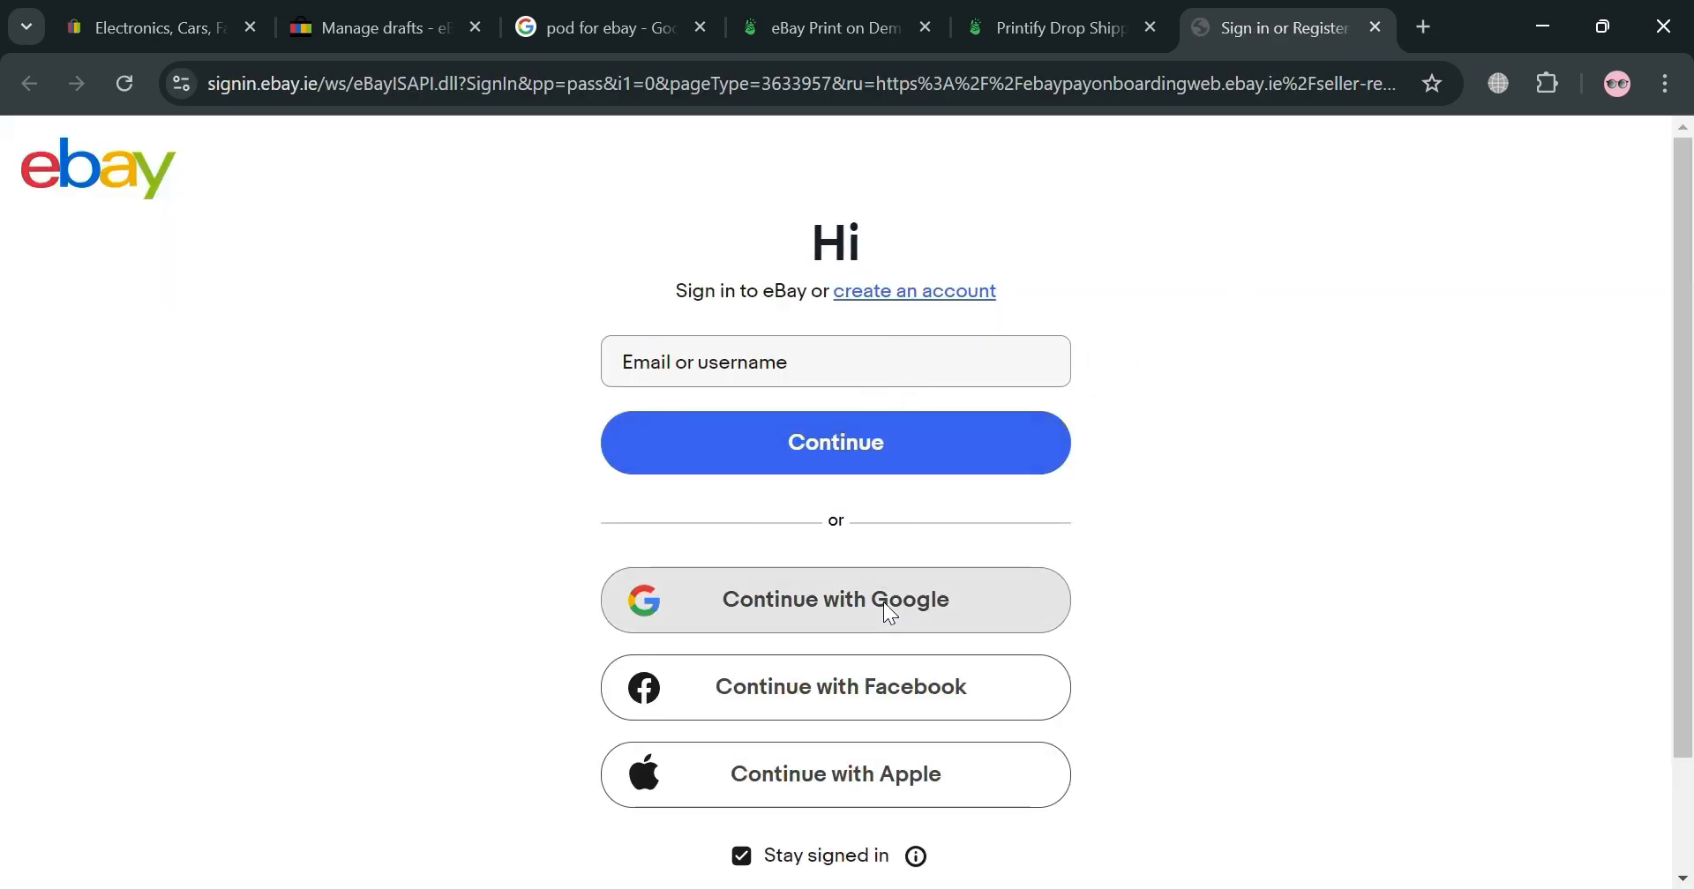
click(863, 570)
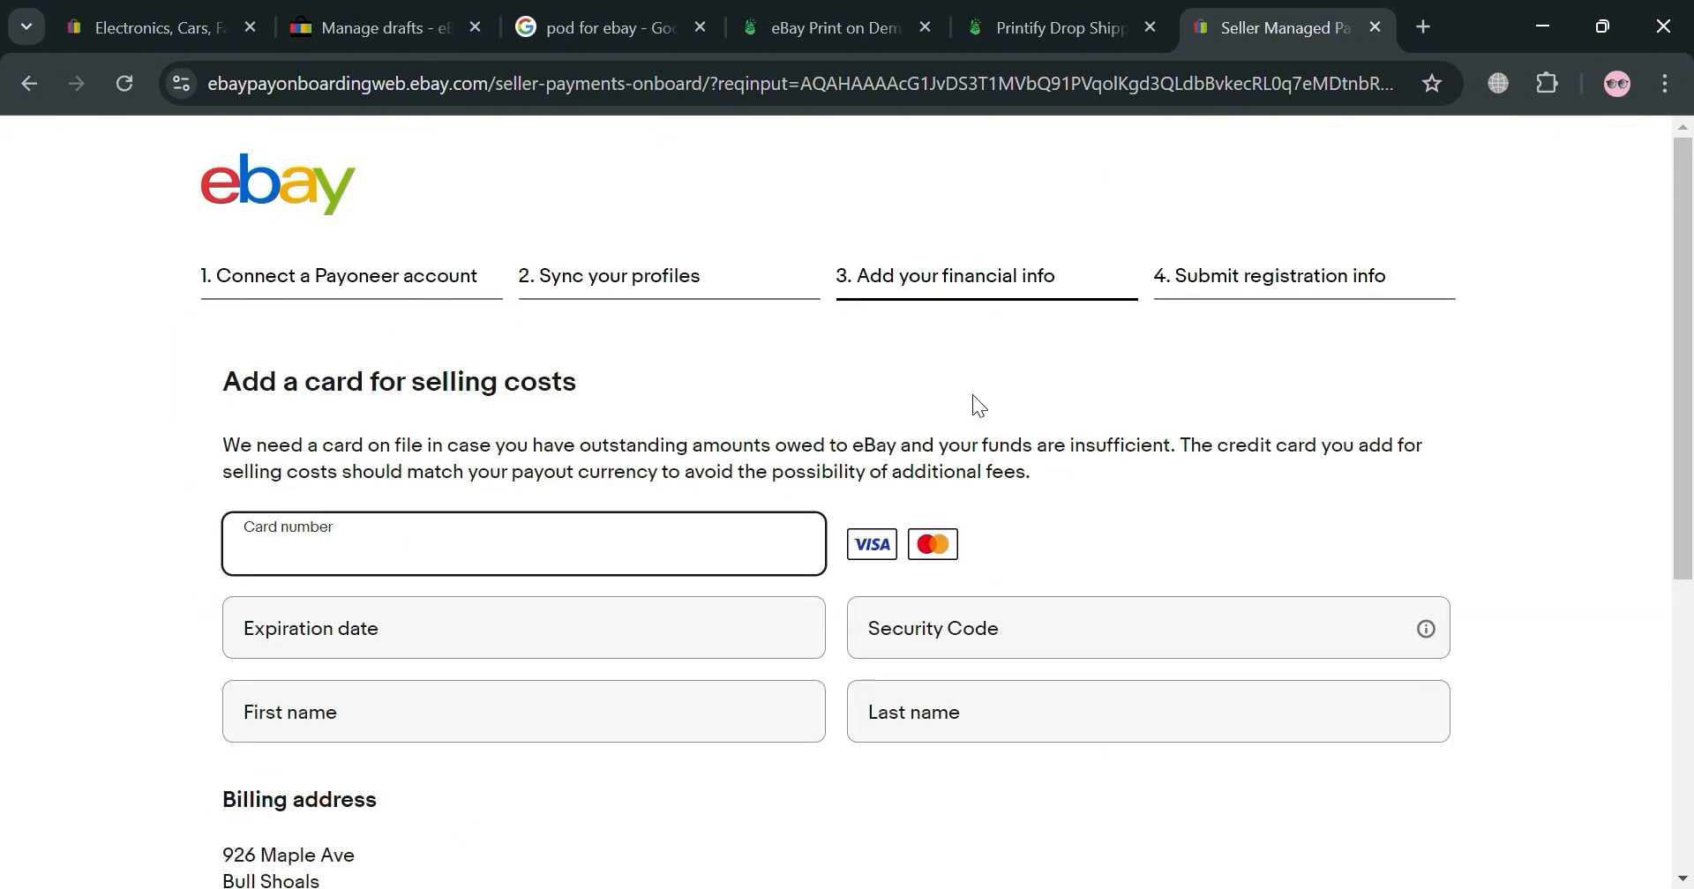
Close the eBay registration page without adding a card and examine Printify's FAQ on registering a seller account.
click(972, 394)
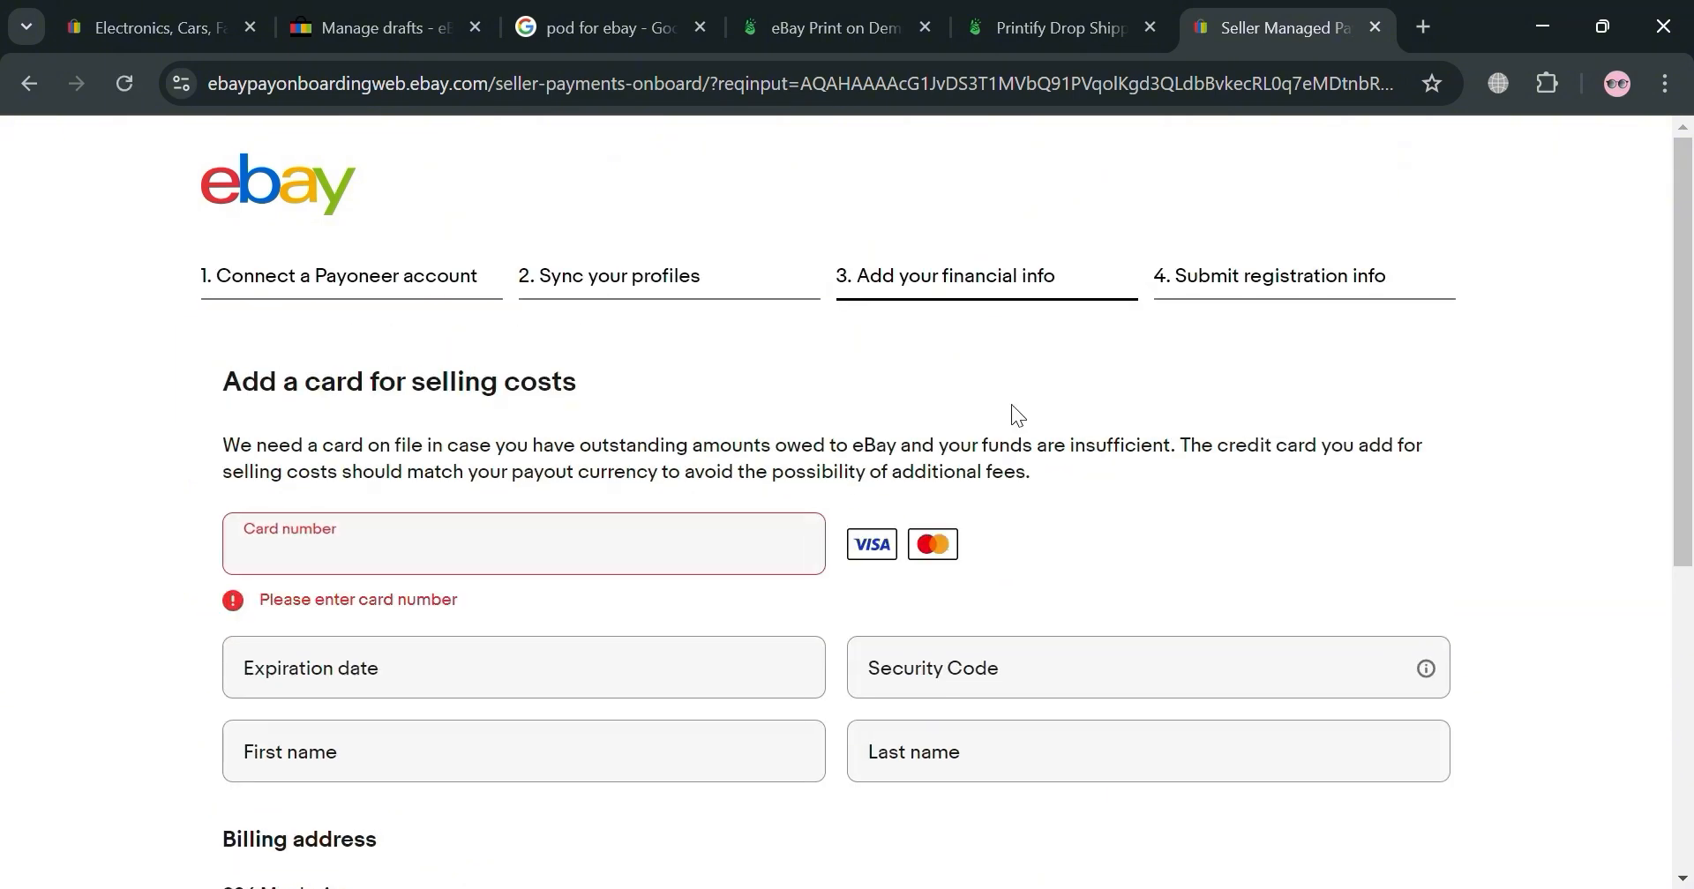
click(1375, 29)
scroll(1063, 494, down, 3)
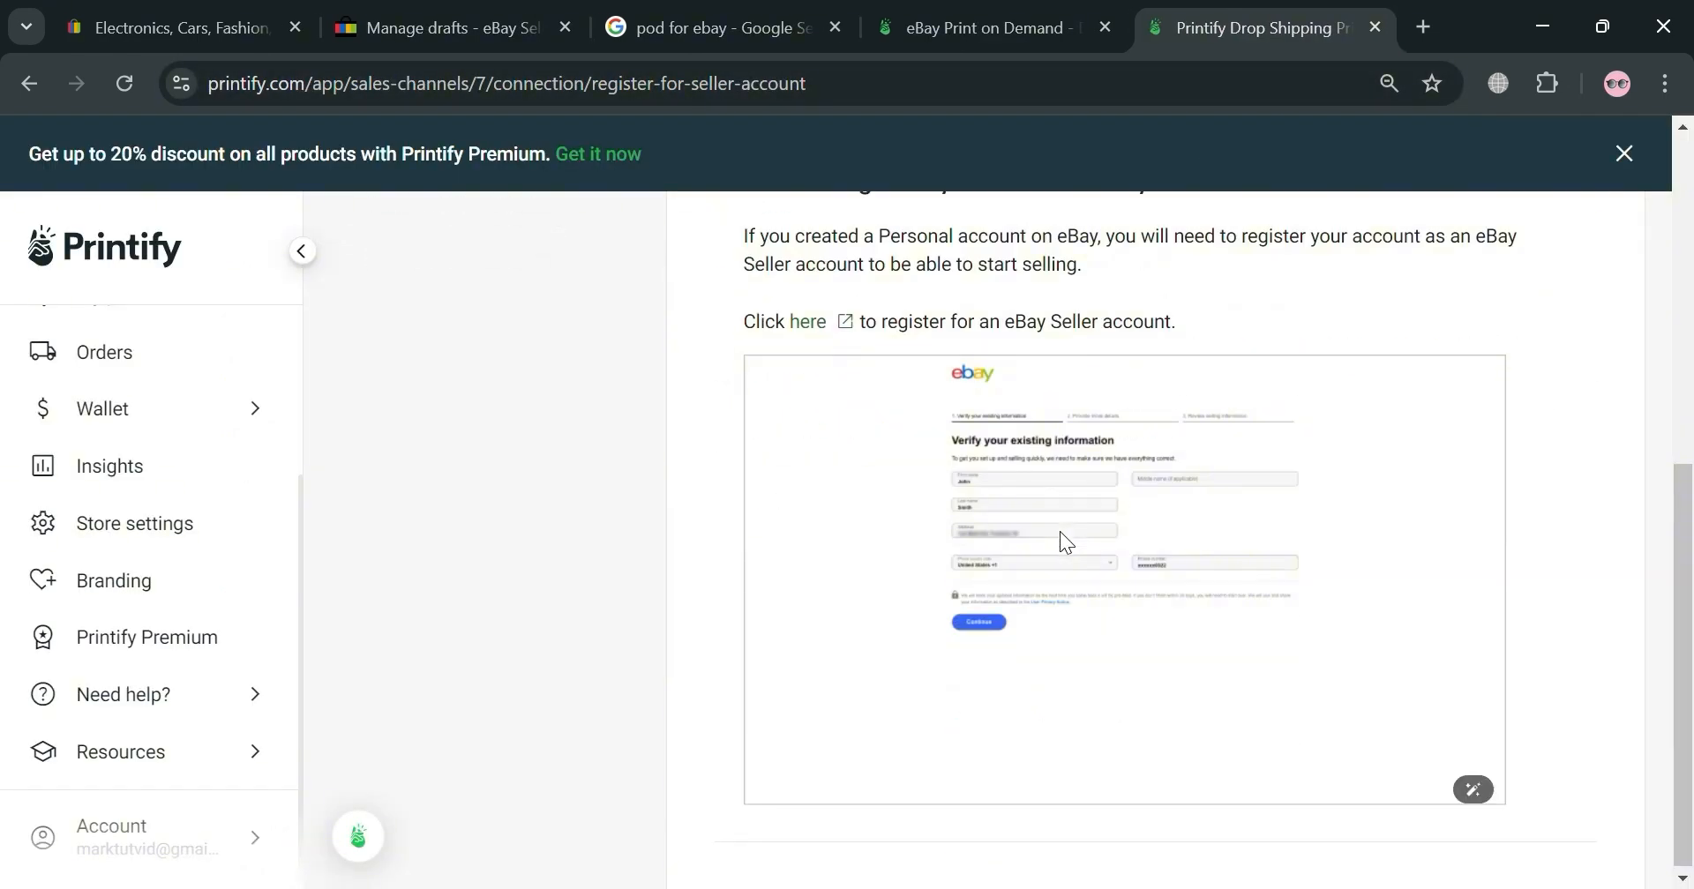
Retry continuing past the eBay seller registration step, and open the store's product list.
scroll(1193, 609, up, 5)
click(1542, 591)
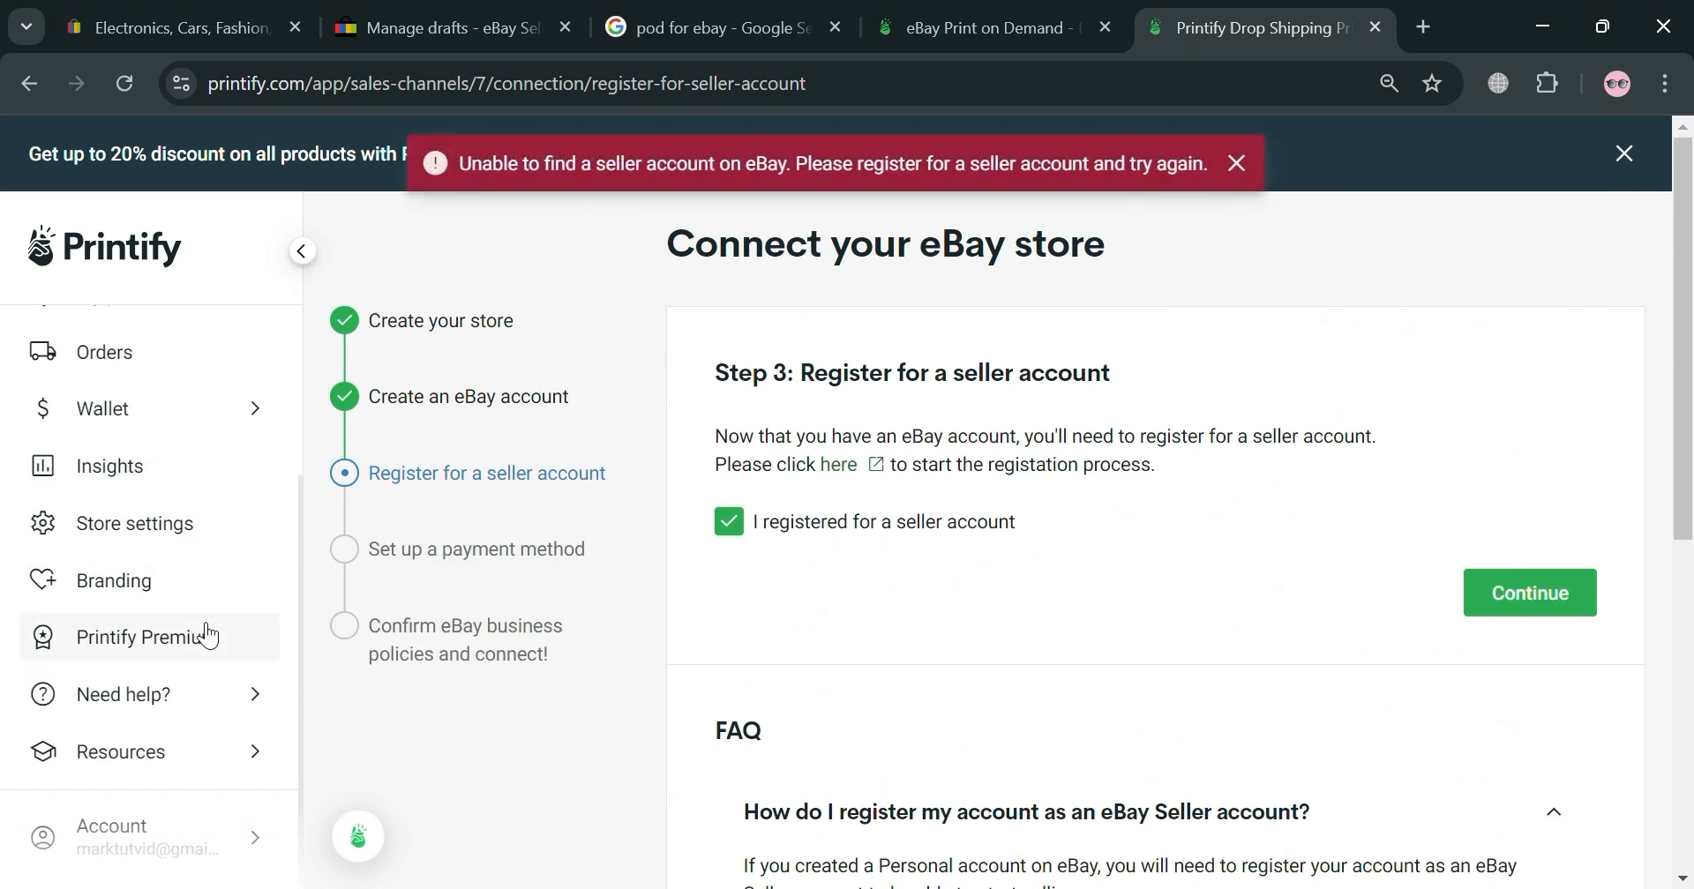
scroll(185, 719, up, 3)
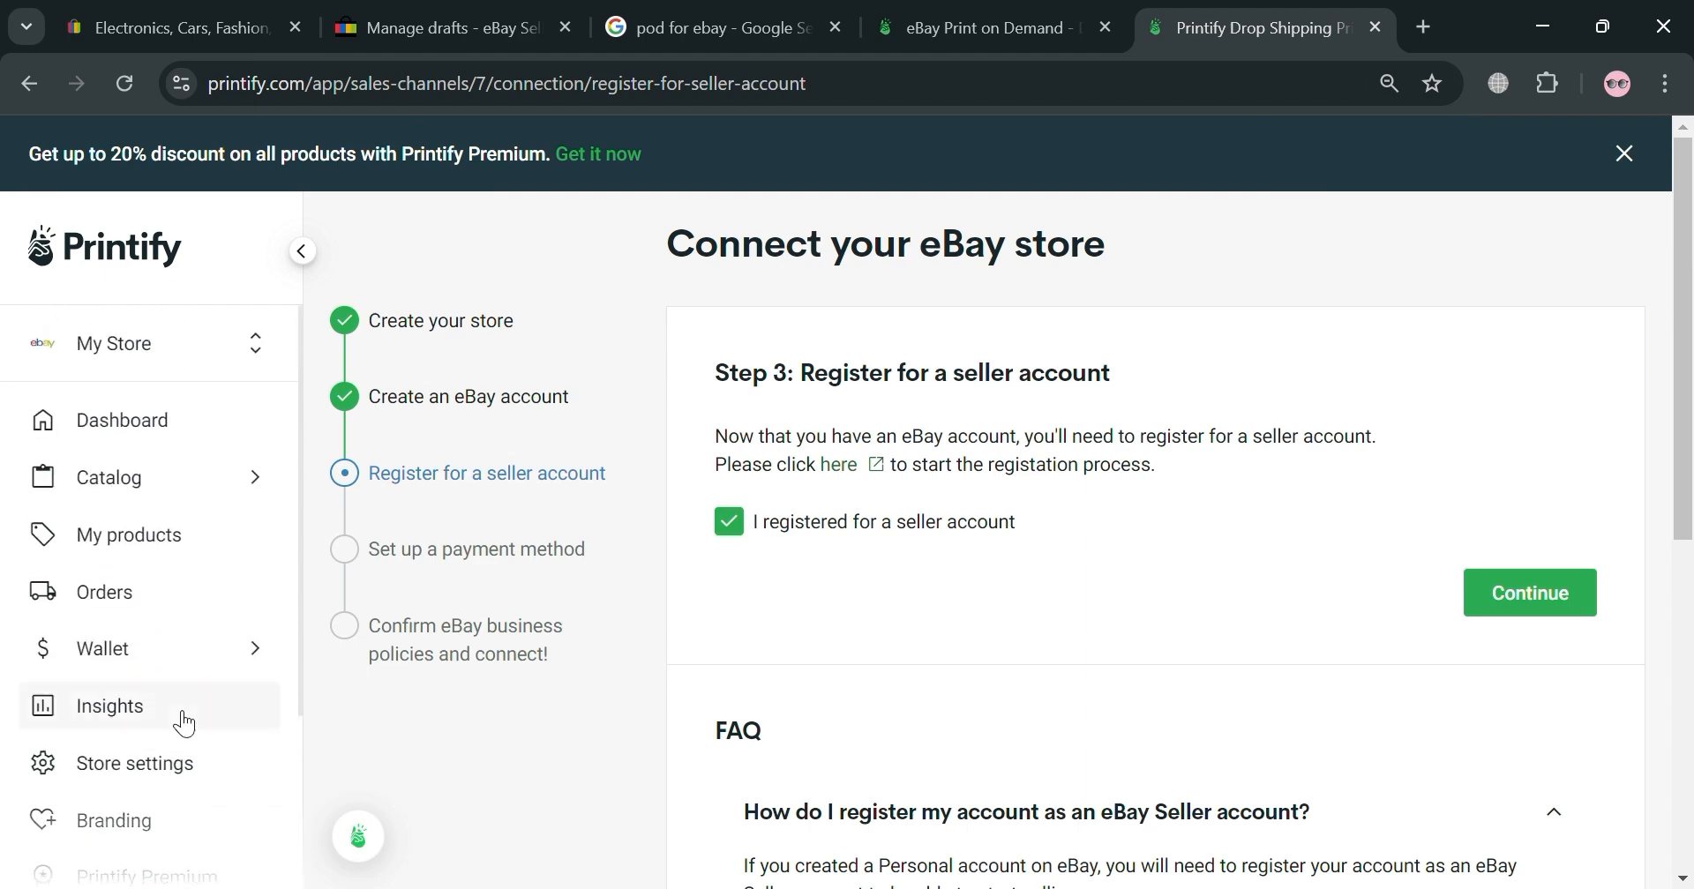
click(212, 478)
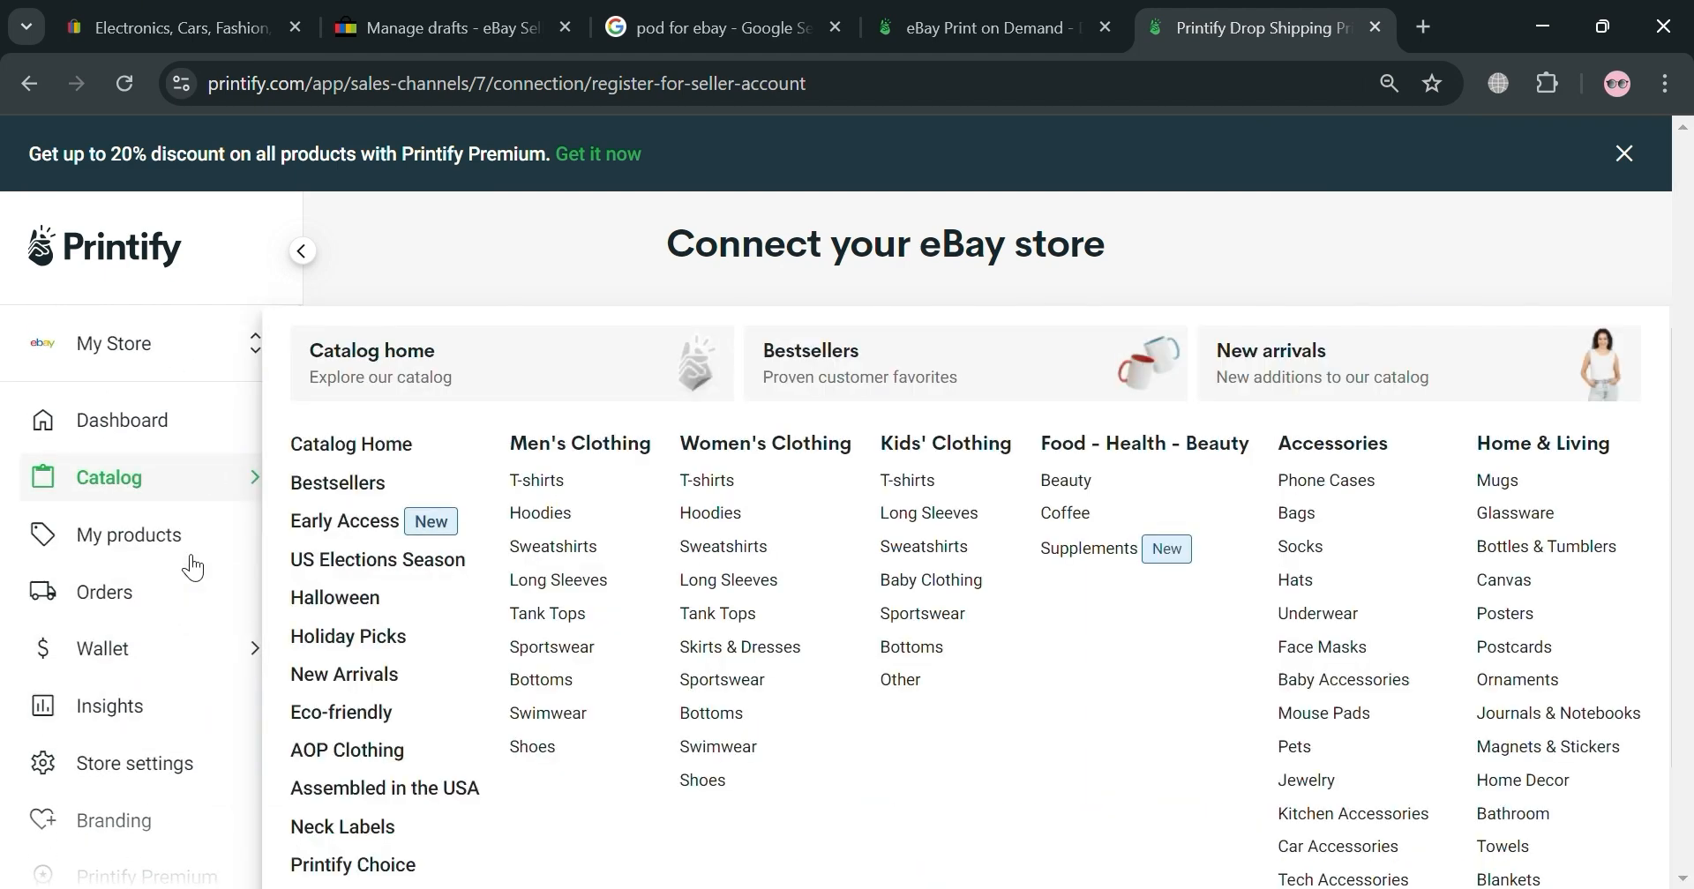
click(208, 535)
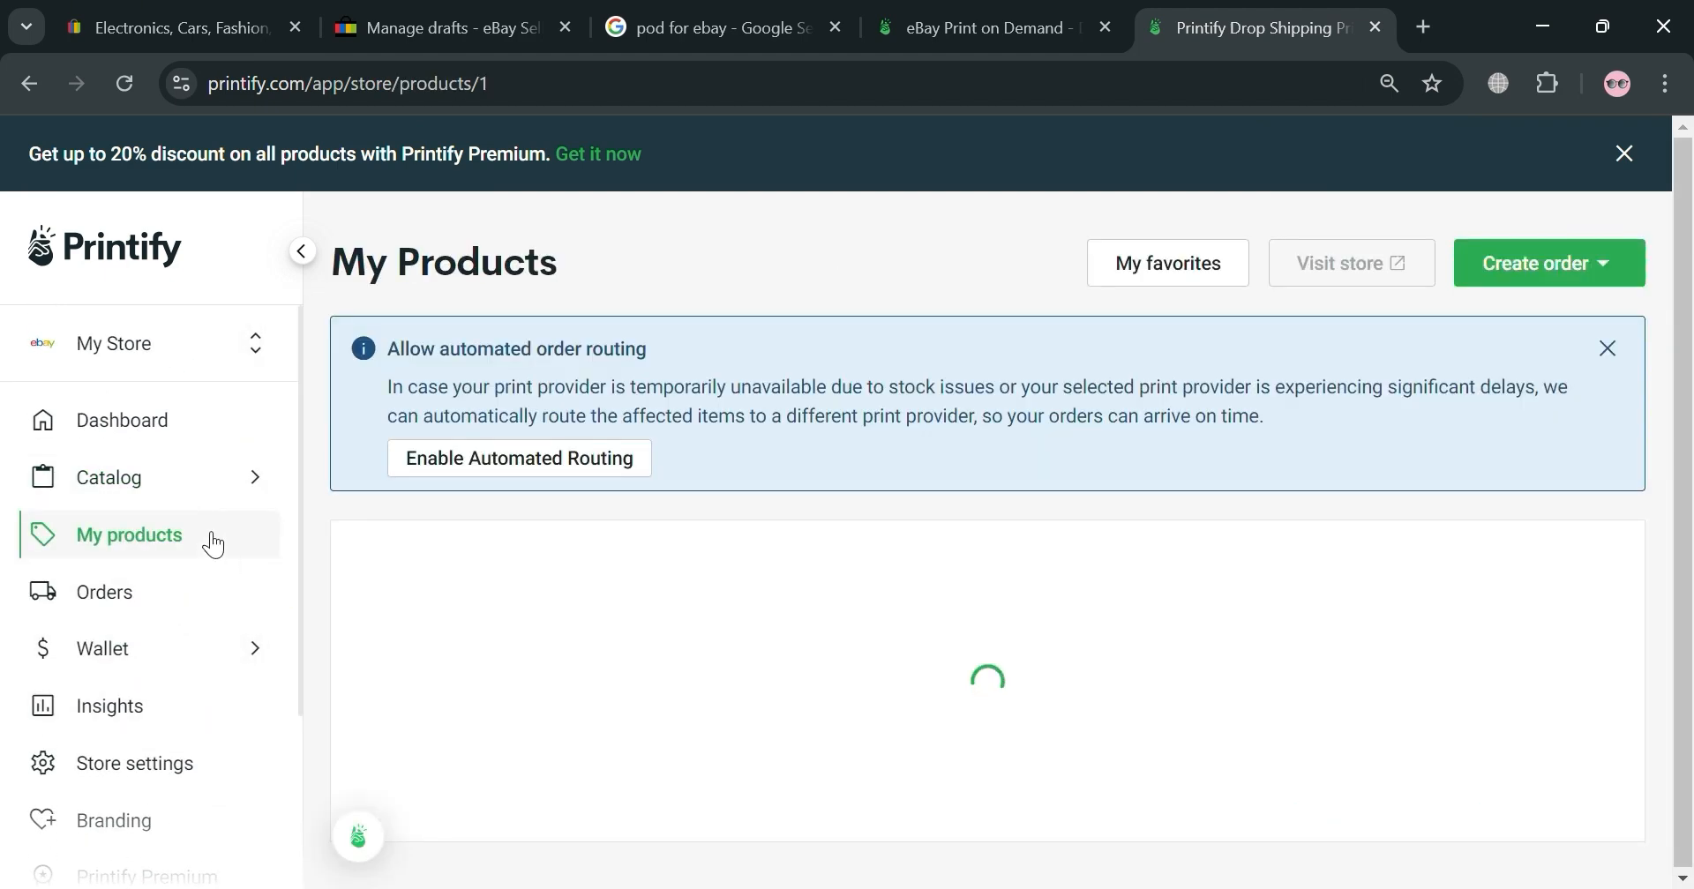
scroll(928, 589, down, 2)
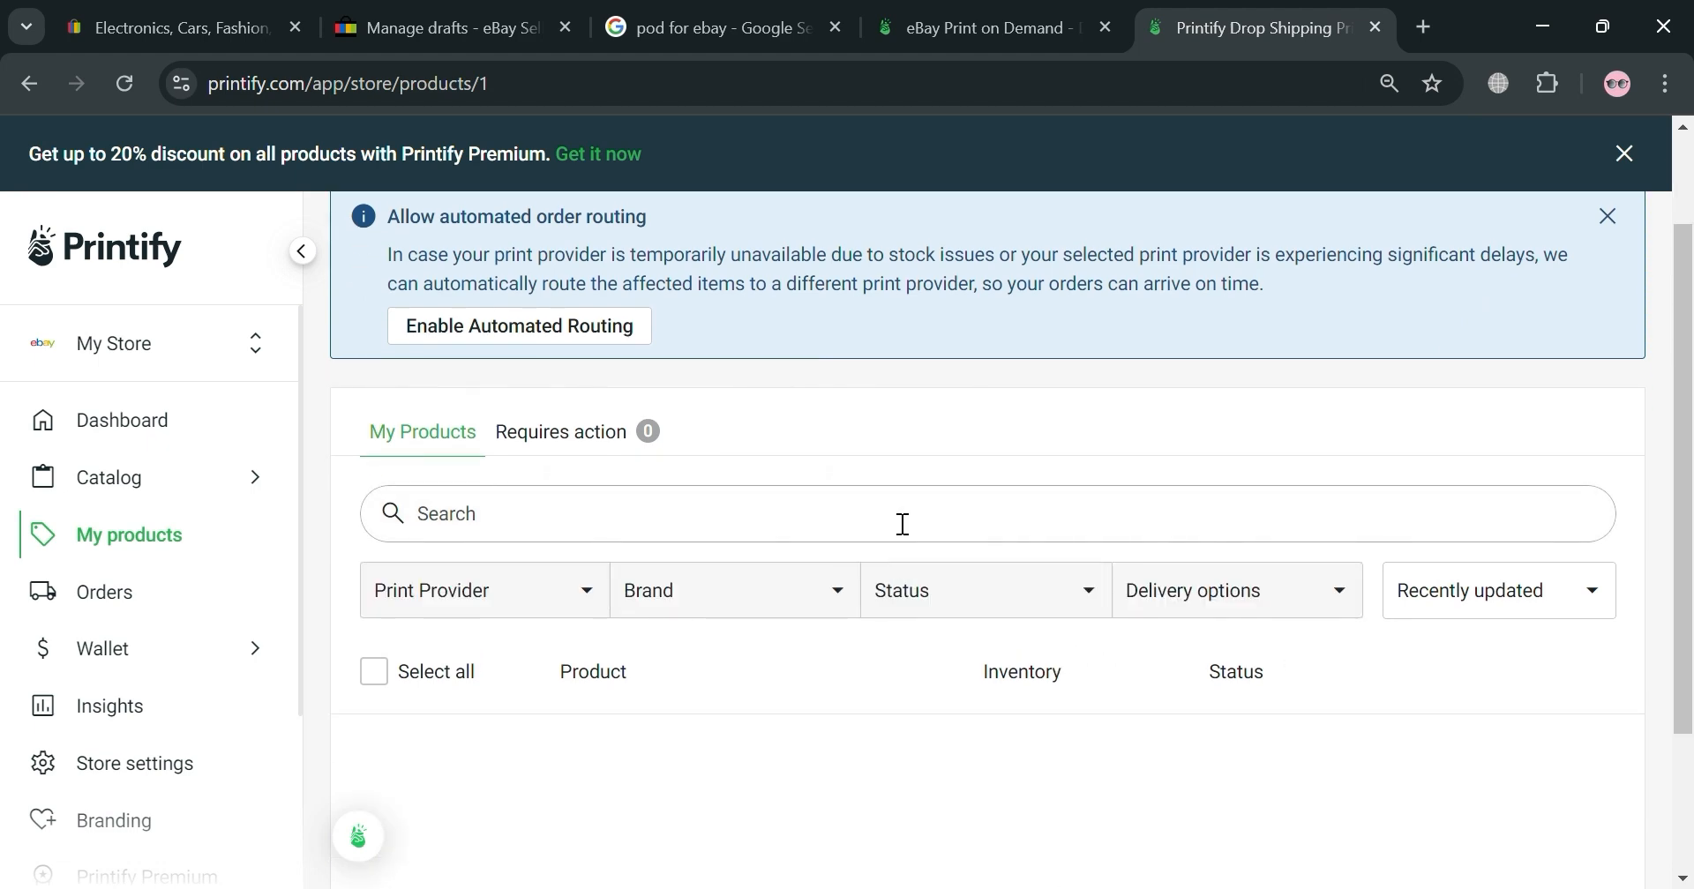
click(903, 524)
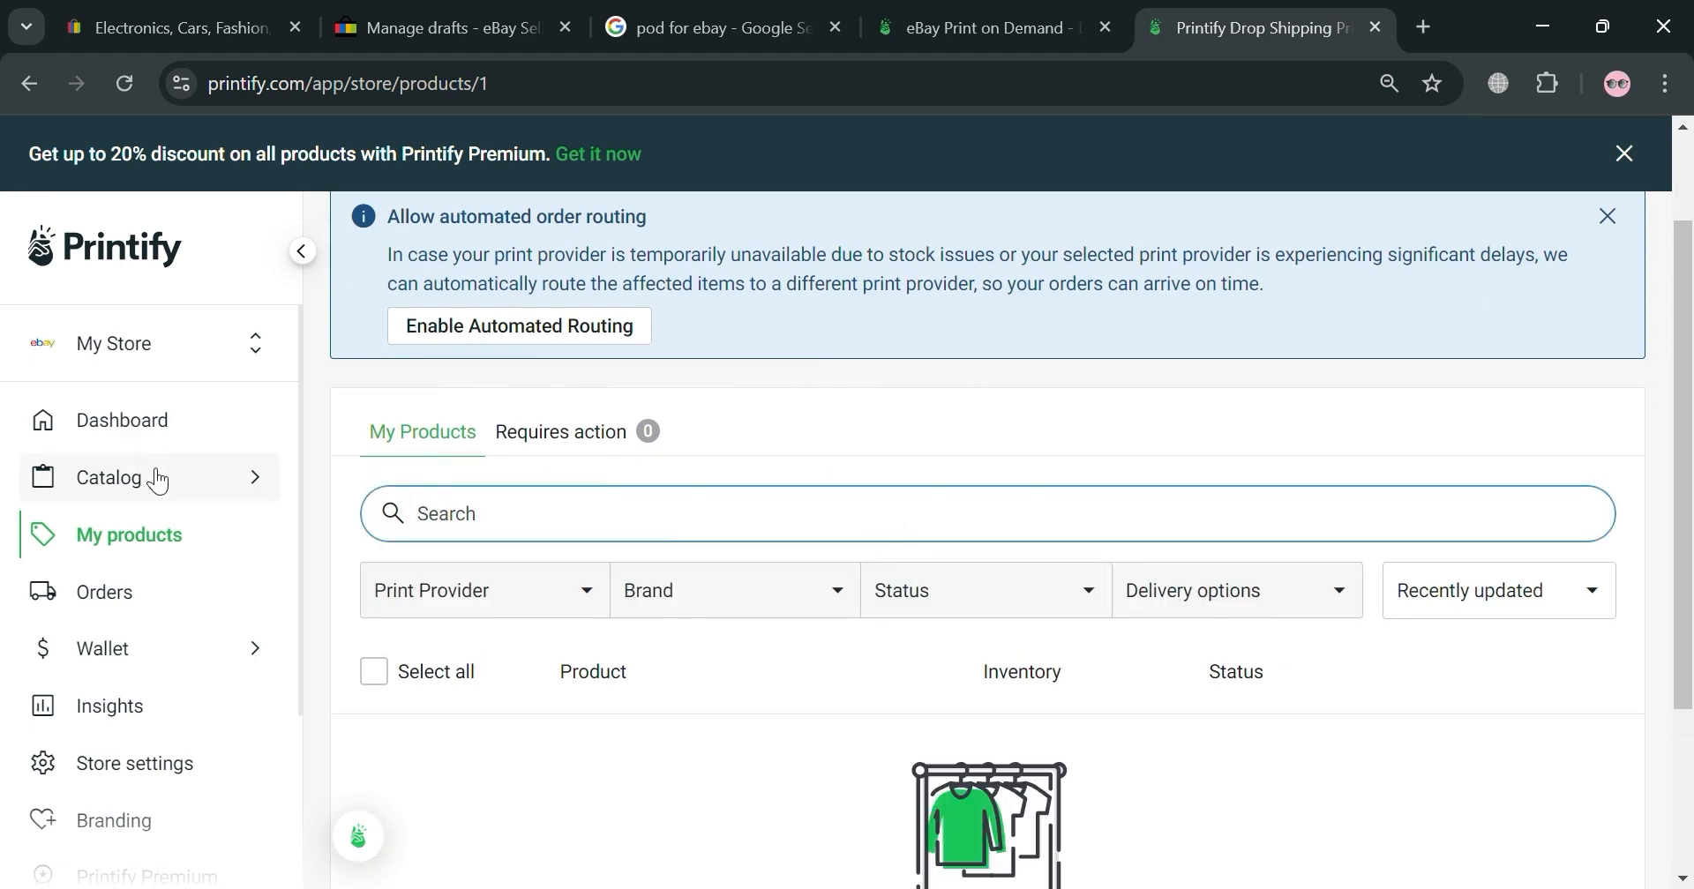
Open the men's T-shirts category in the catalog, dismiss the survey and look through the available shirts.
mouse_move(159, 481)
click(539, 481)
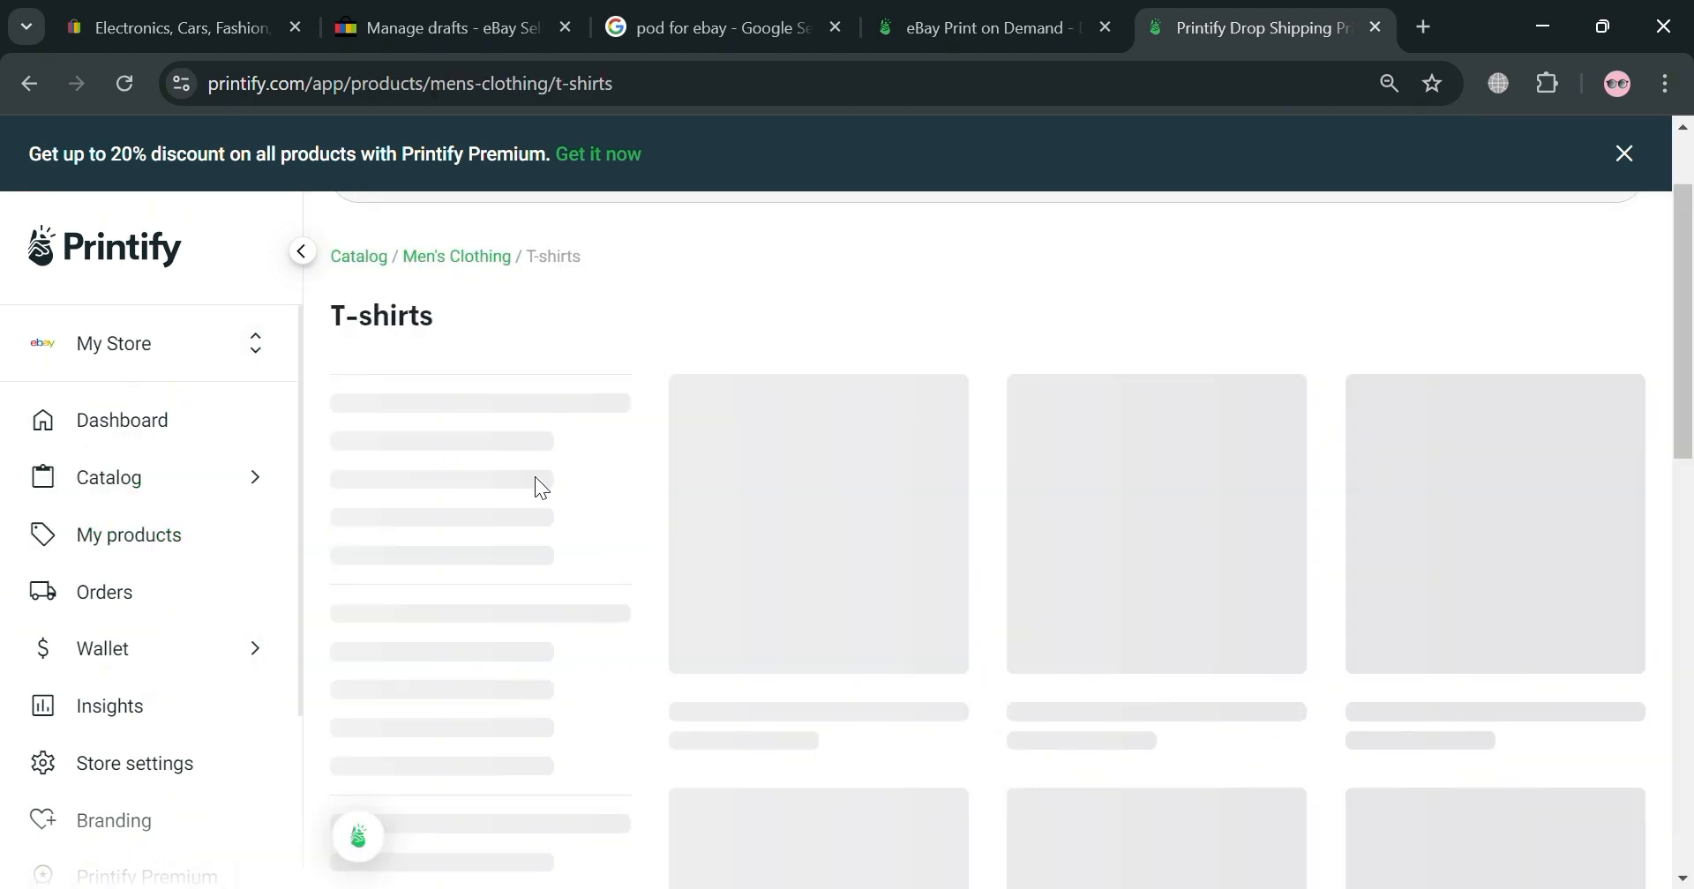
scroll(1101, 601, down, 5)
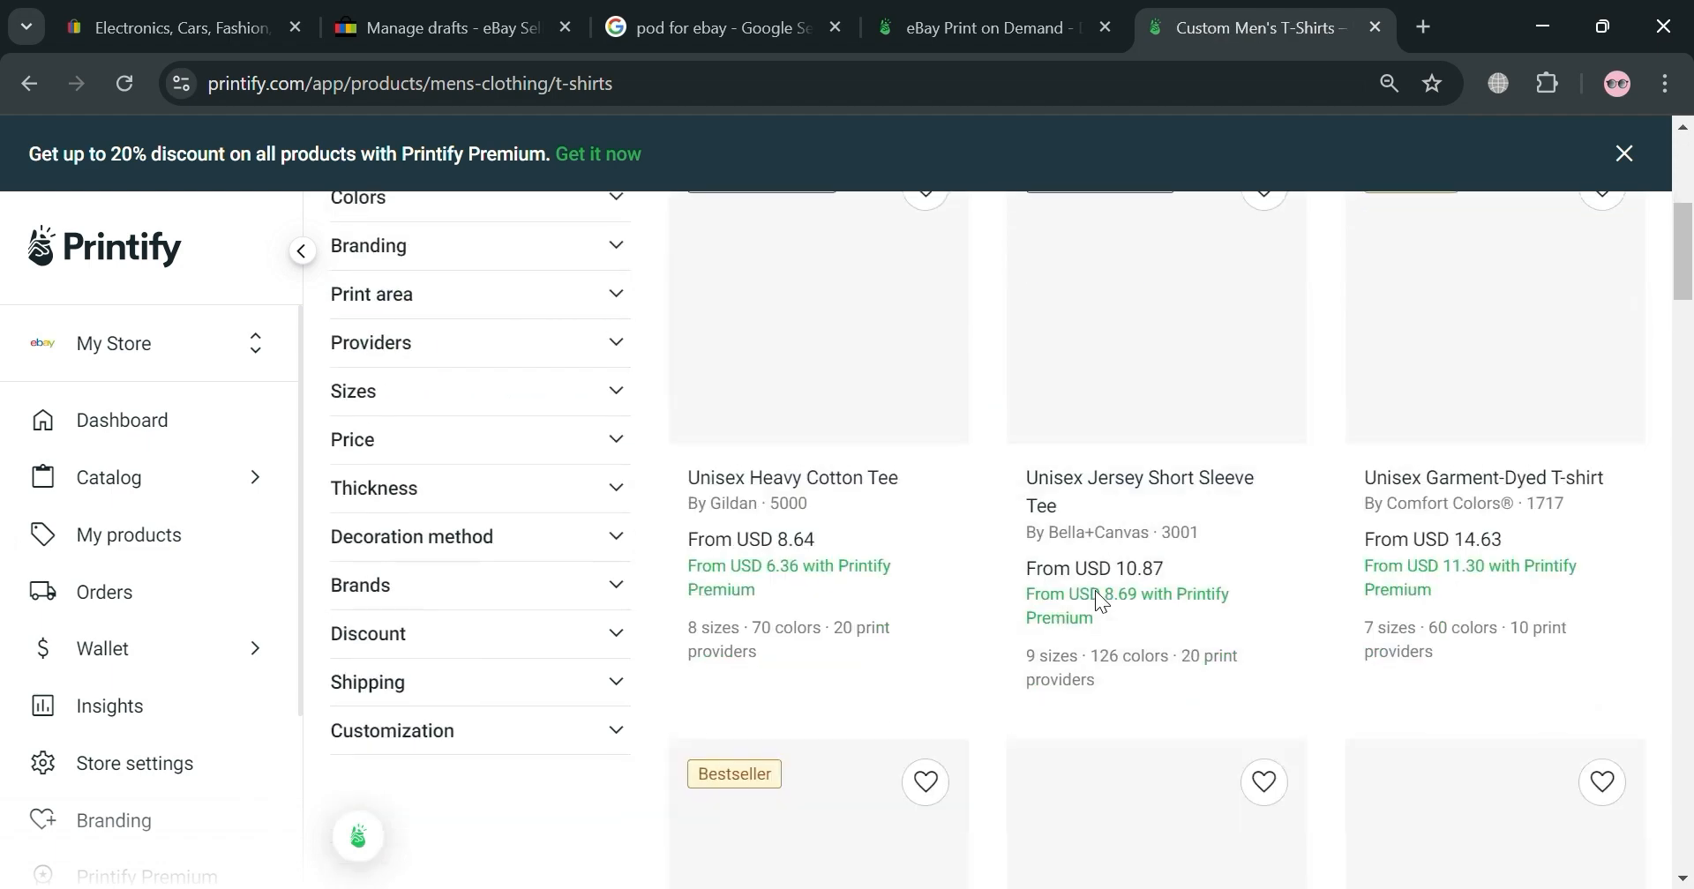
scroll(1086, 618, up, 4)
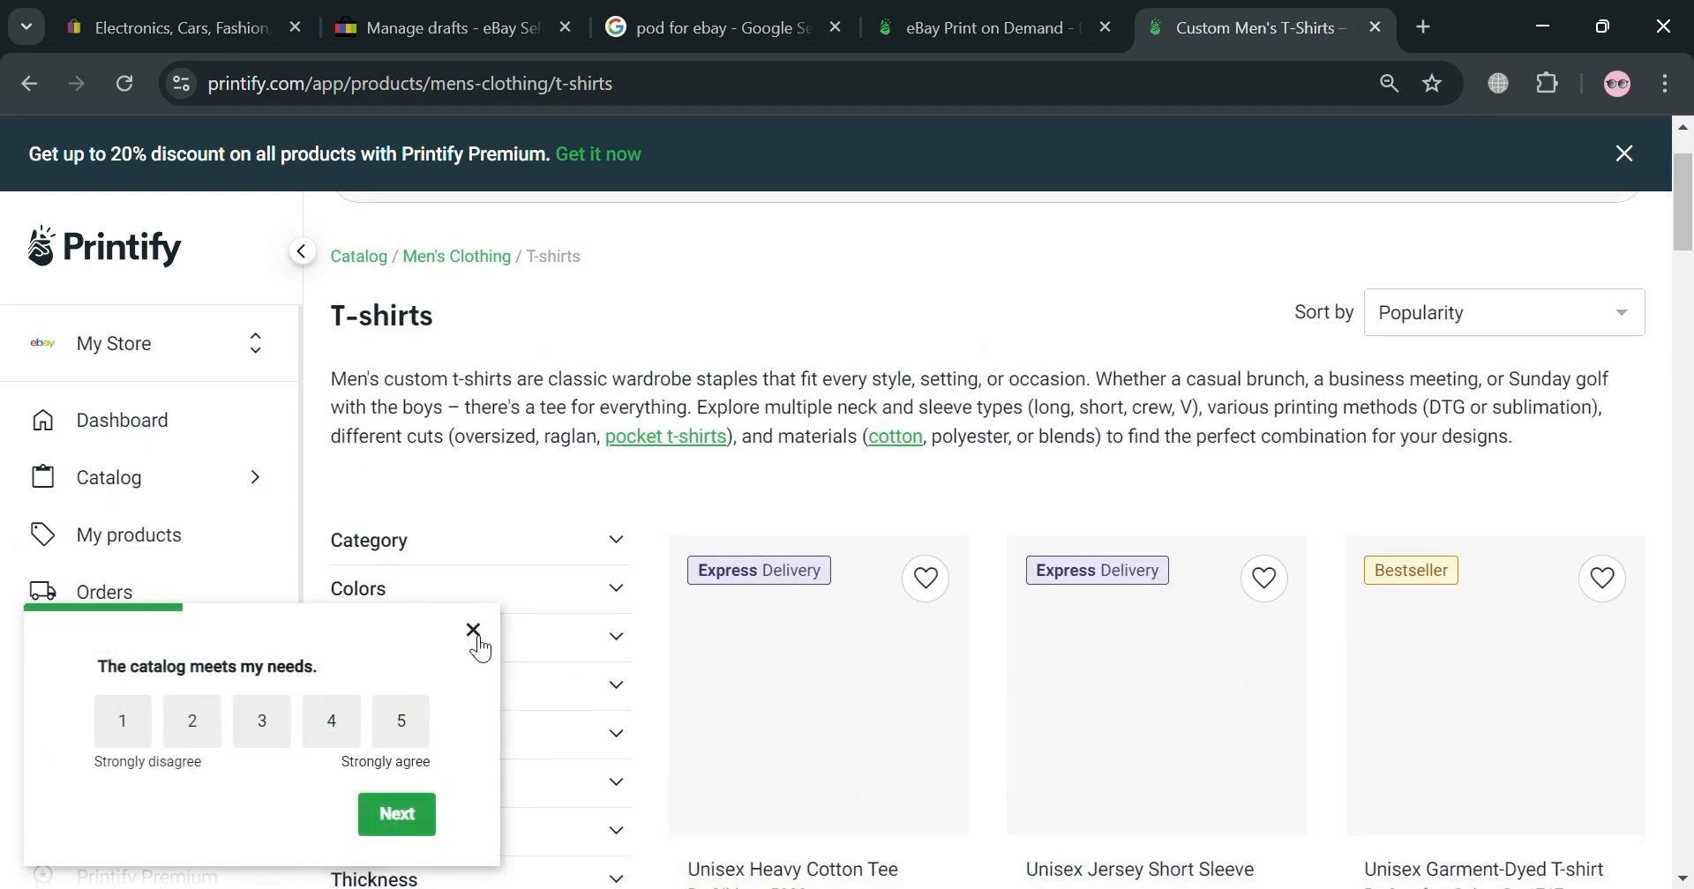
click(473, 630)
scroll(983, 541, up, 1)
scroll(1357, 551, down, 5)
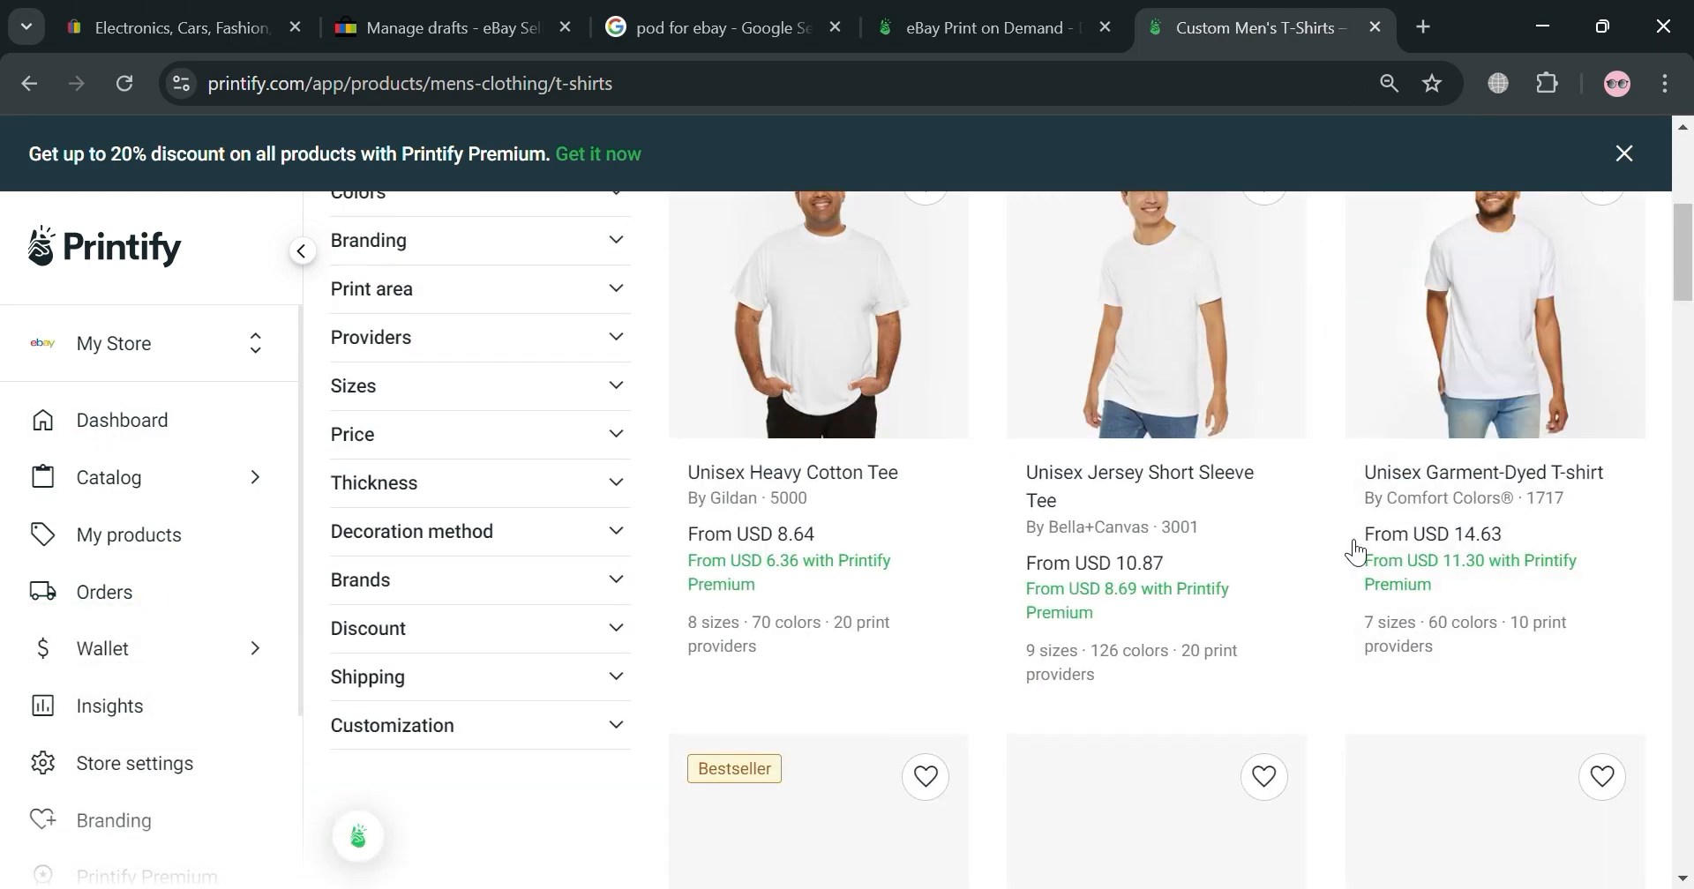
scroll(1204, 549, up, 3)
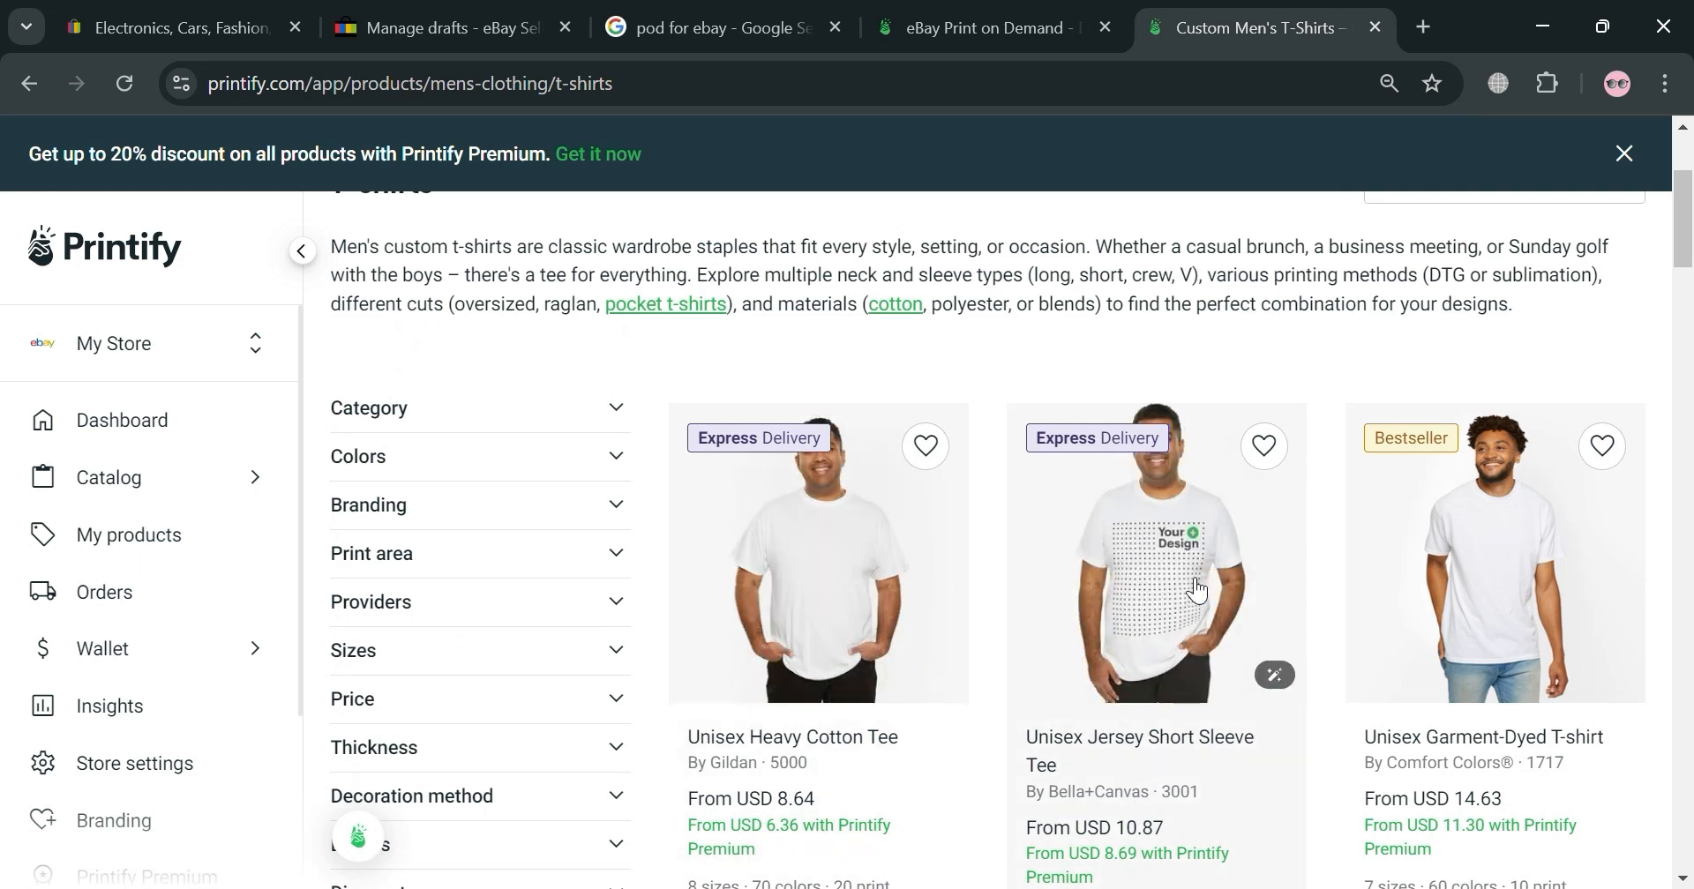
Open the Gildan 5000 Unisex Heavy Cotton Tee and start designing it with the Printify Choice option.
click(922, 590)
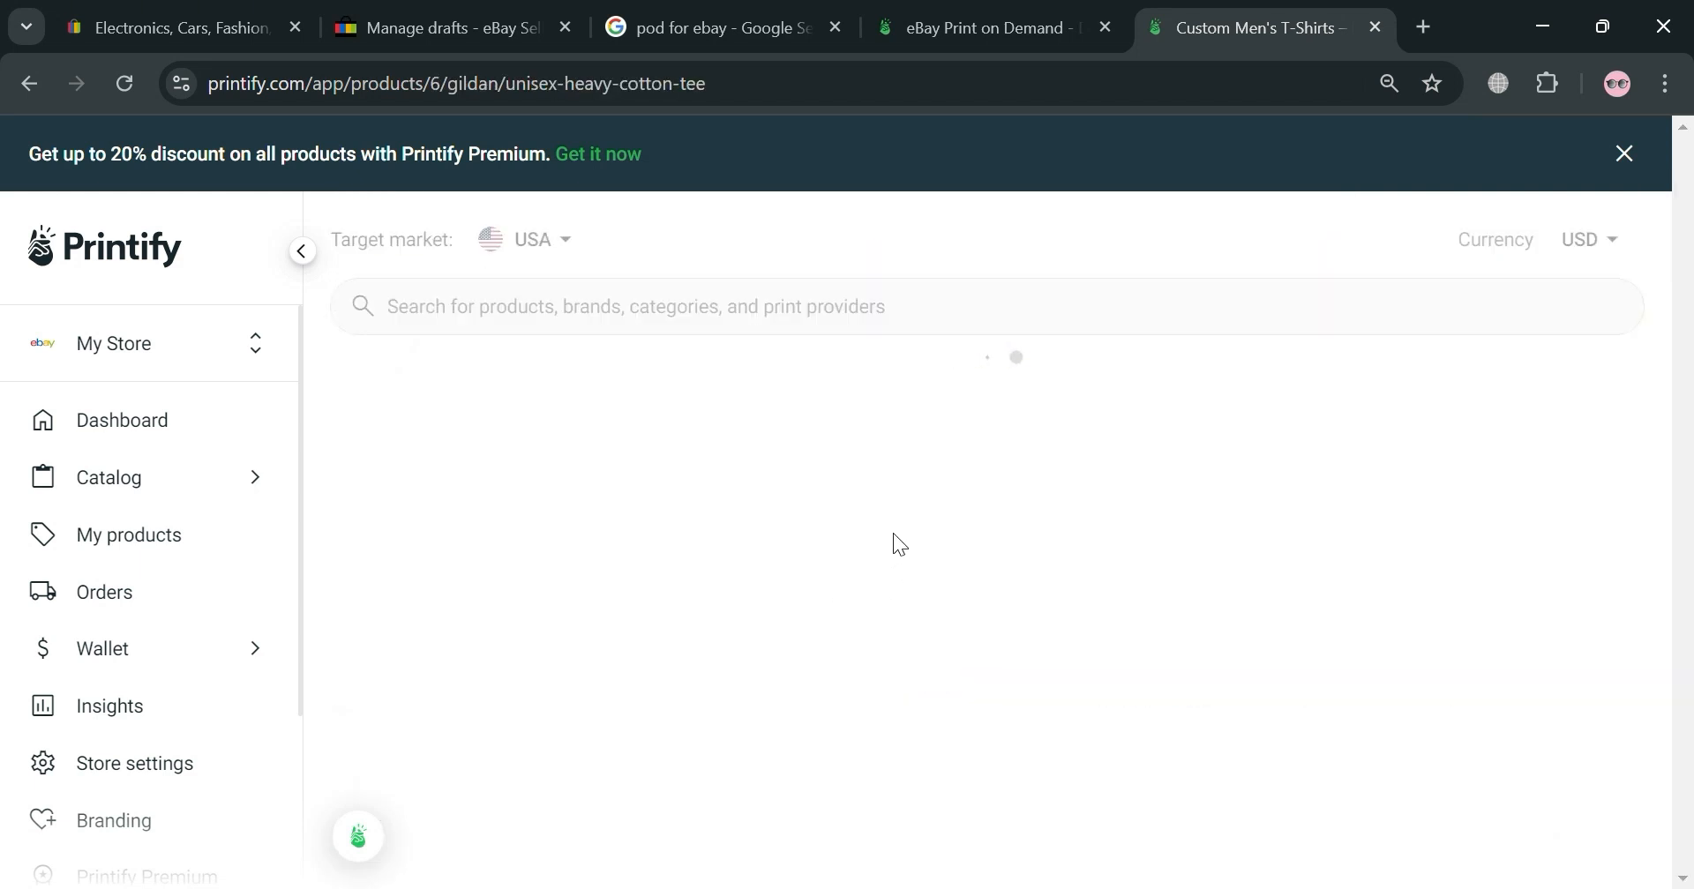
scroll(936, 482, down, 3)
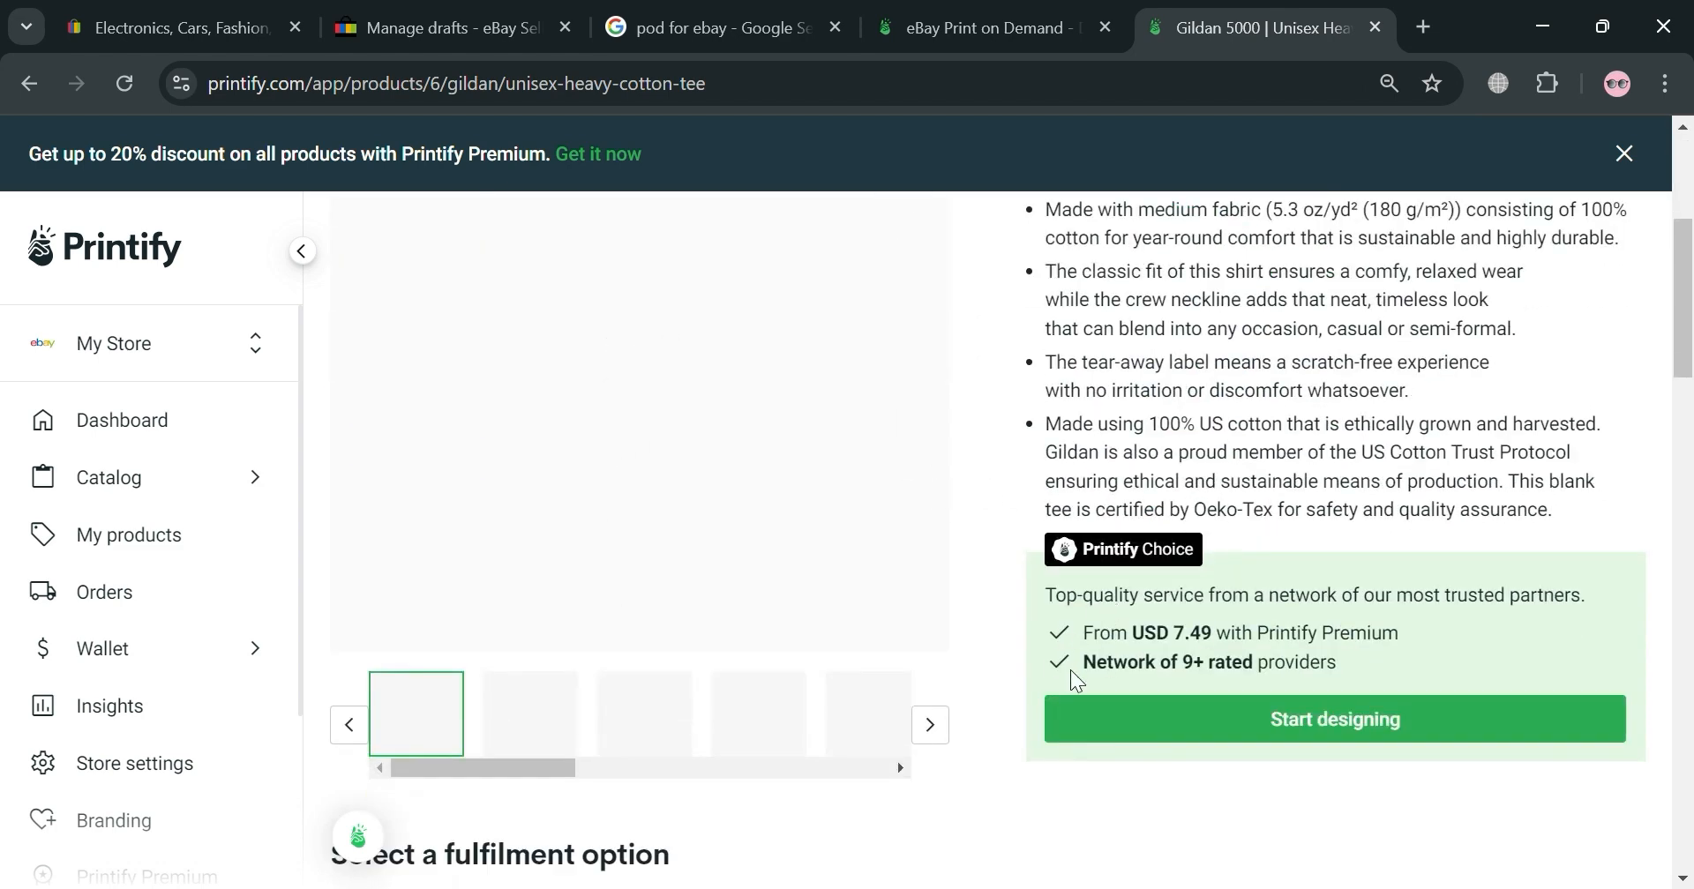
scroll(971, 665, up, 5)
scroll(838, 582, down, 5)
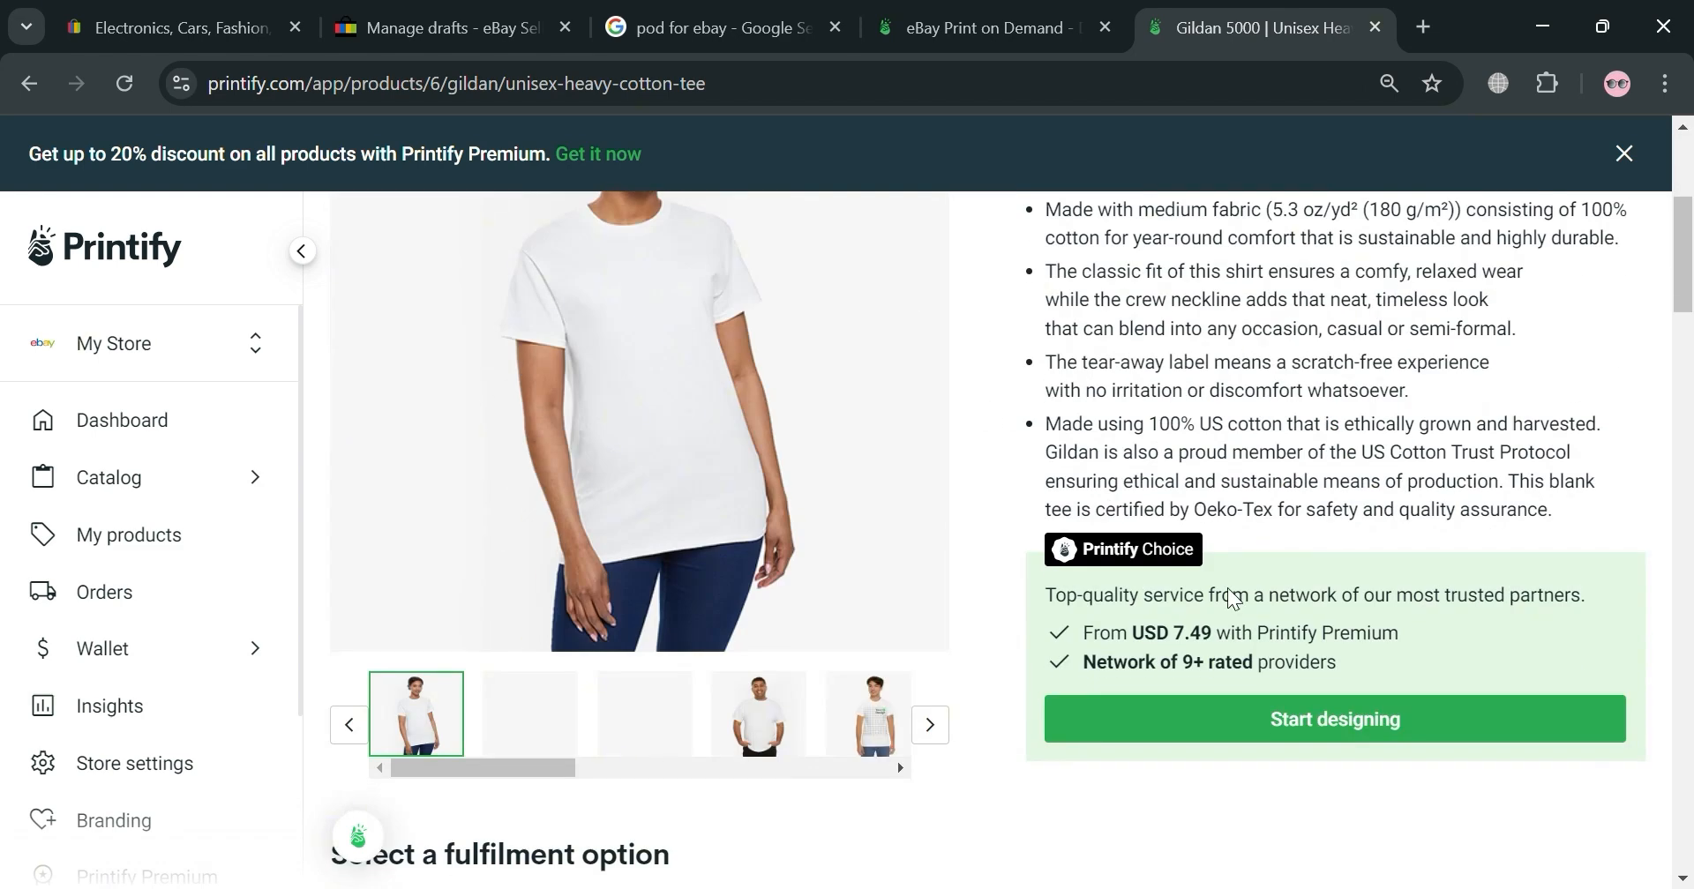
click(1244, 722)
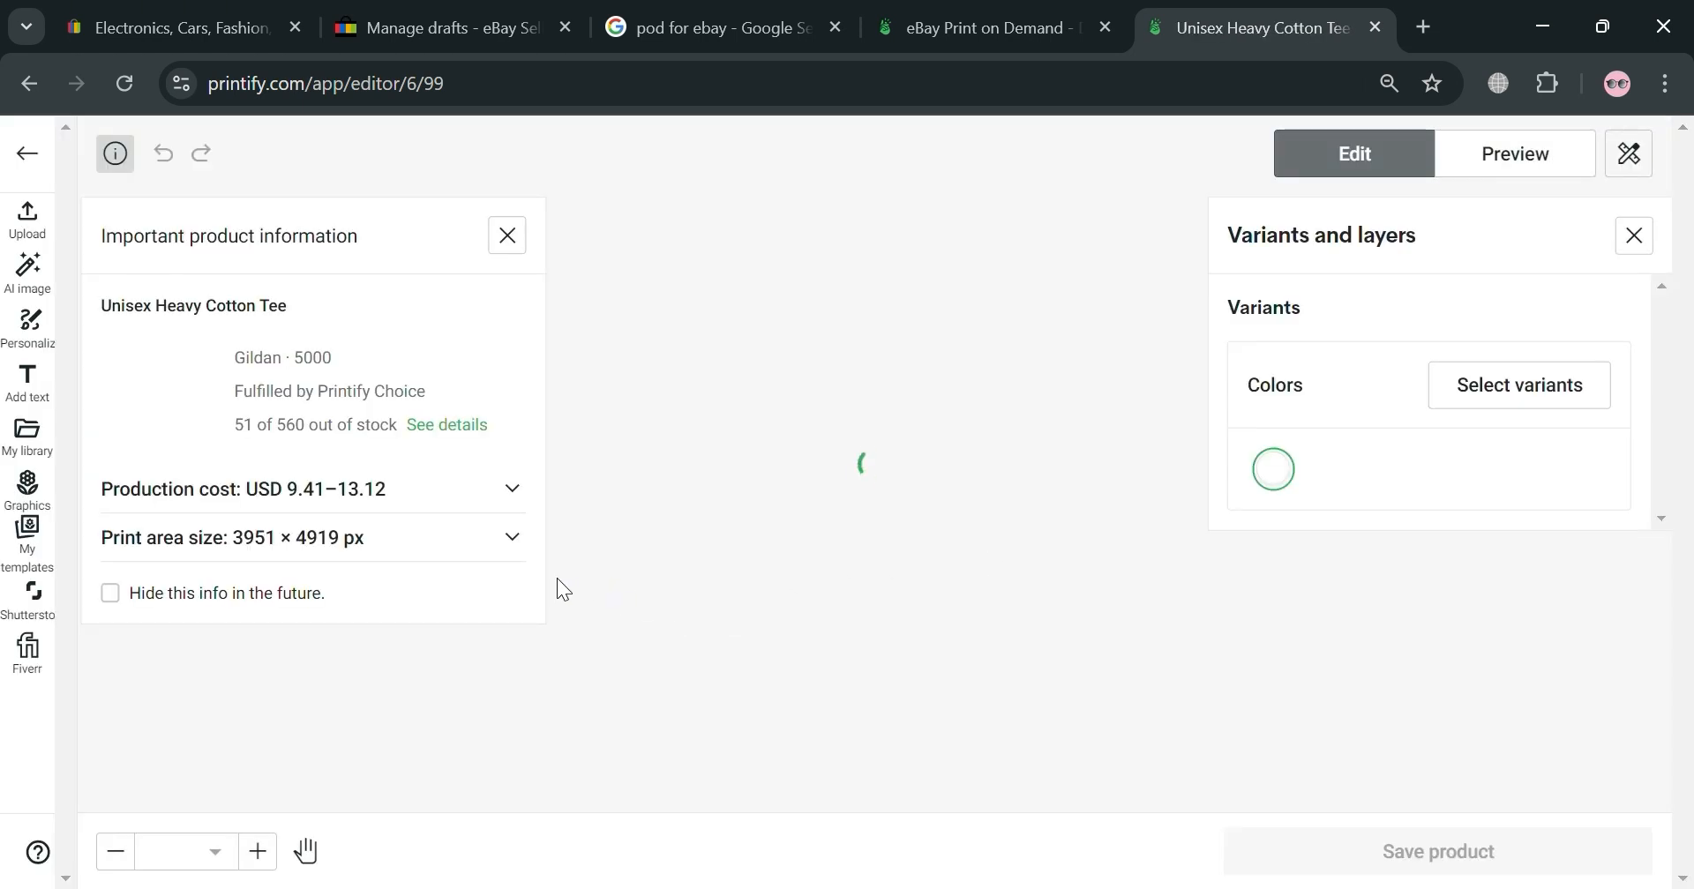
Close the product information and upload the Celtics Basketball logo from the device for the shirt's front.
click(512, 238)
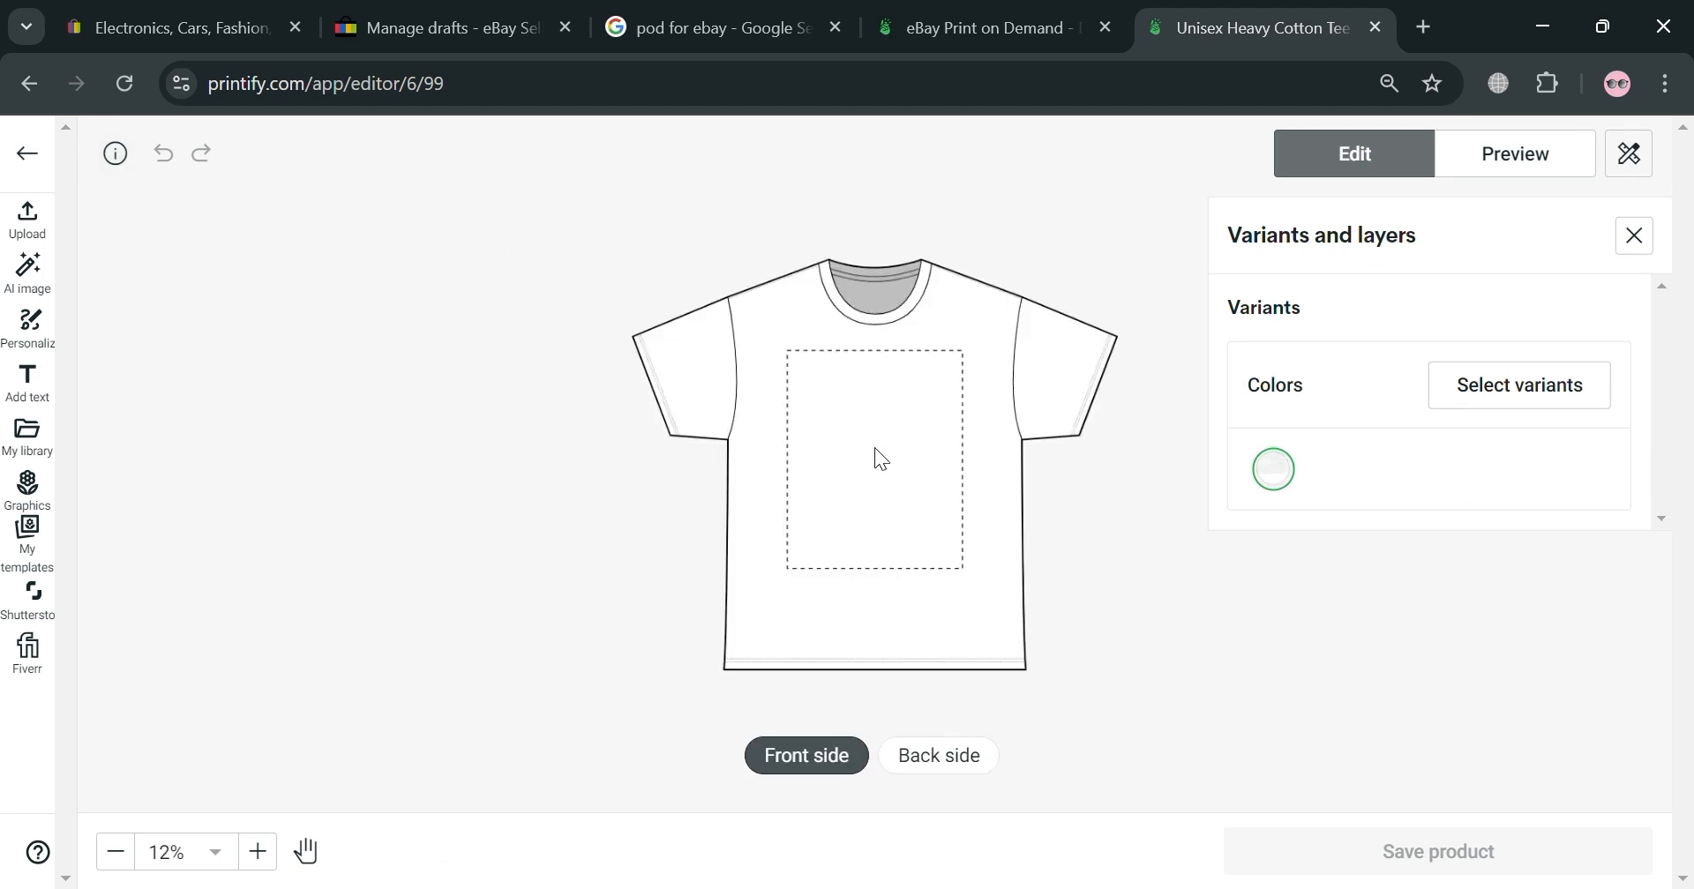
click(48, 251)
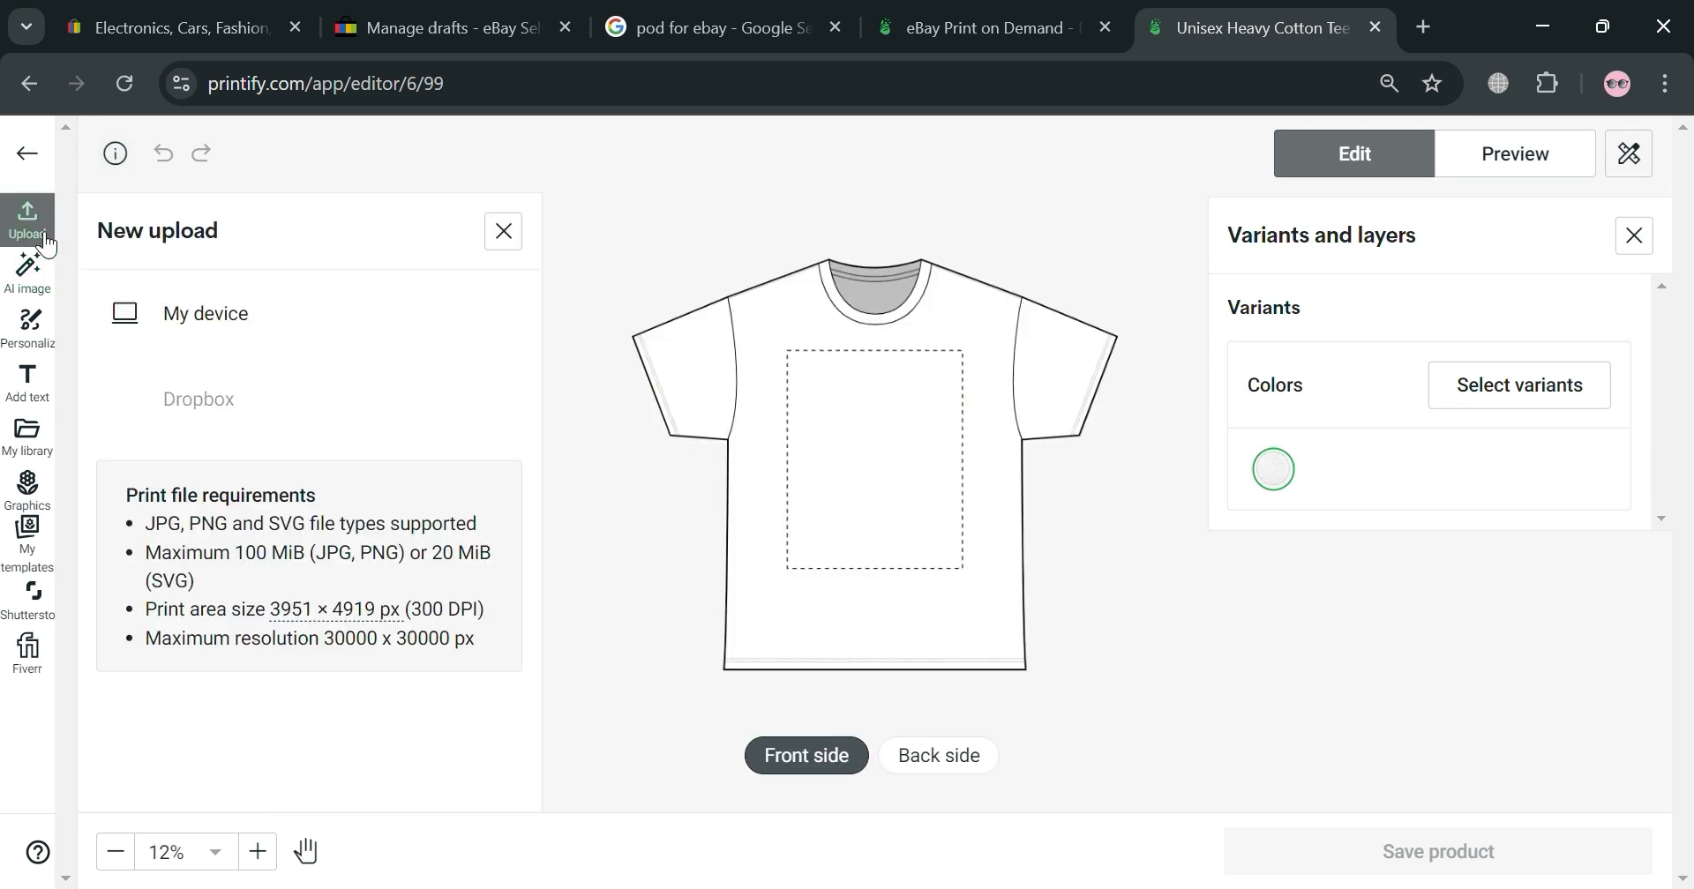
click(221, 349)
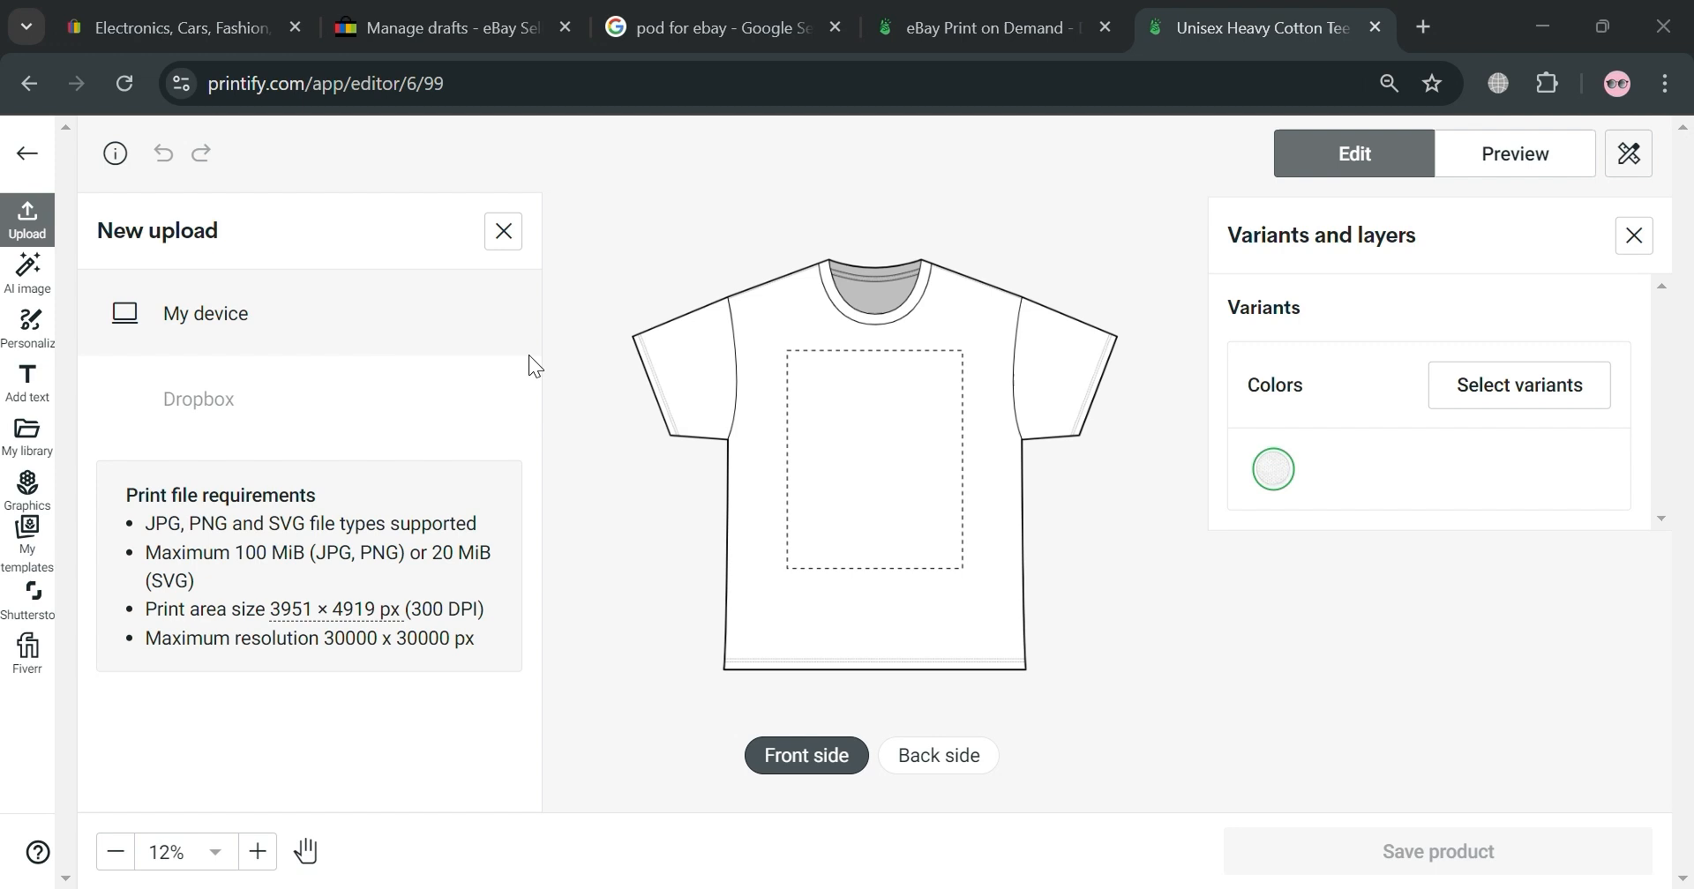
double_click(376, 323)
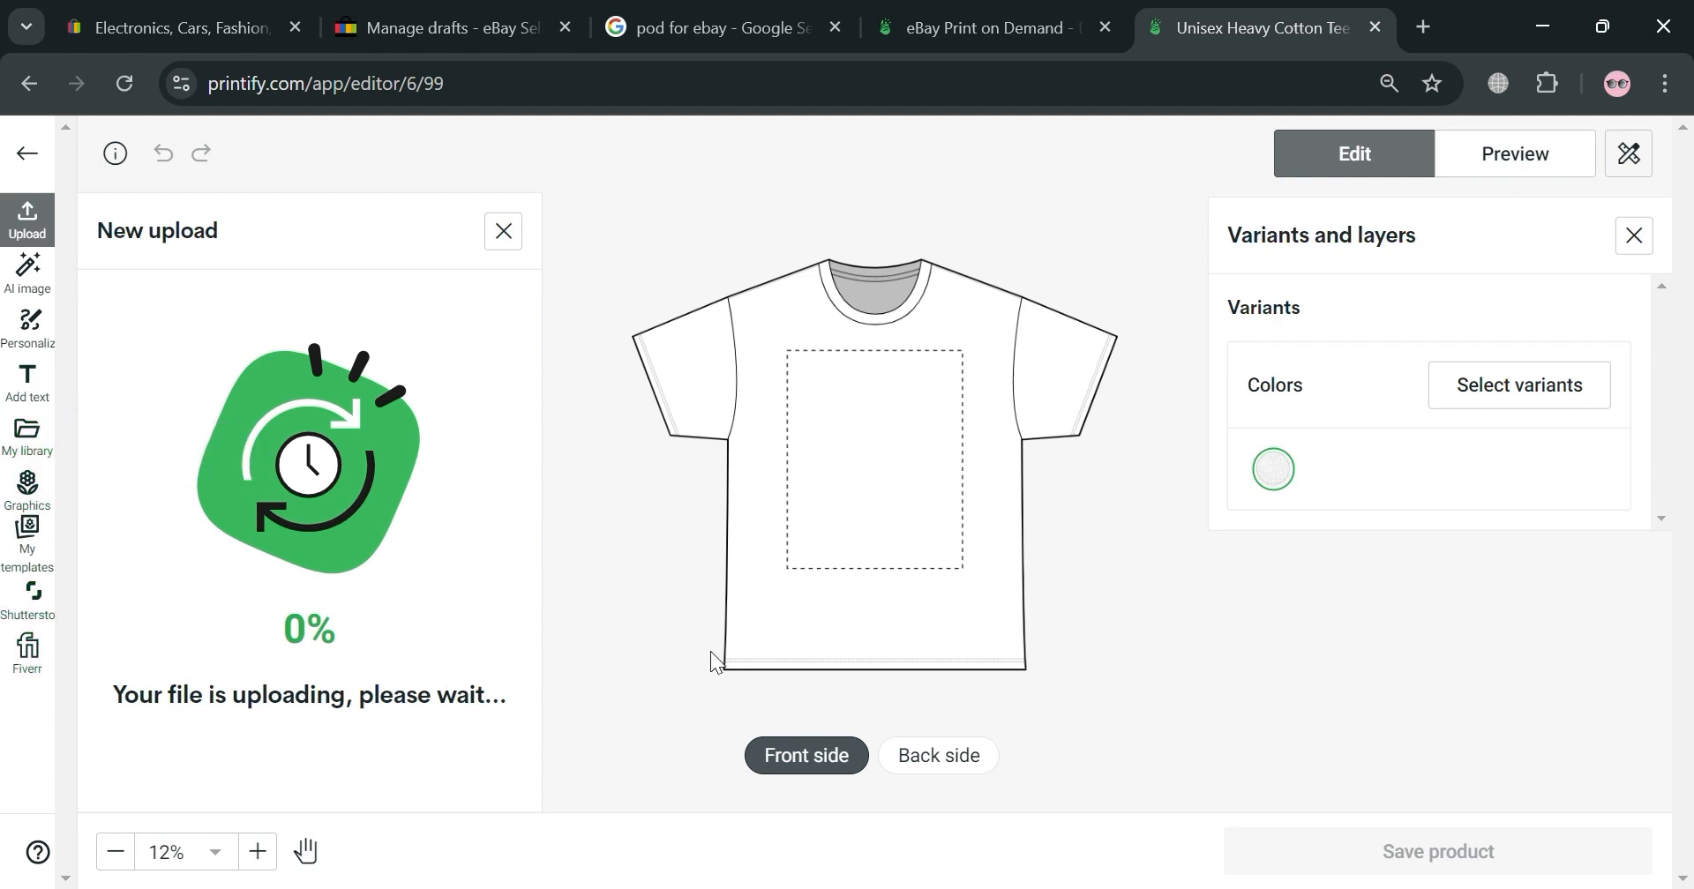
Examine the shirt's color variants and the sizes offered for White.
click(1514, 388)
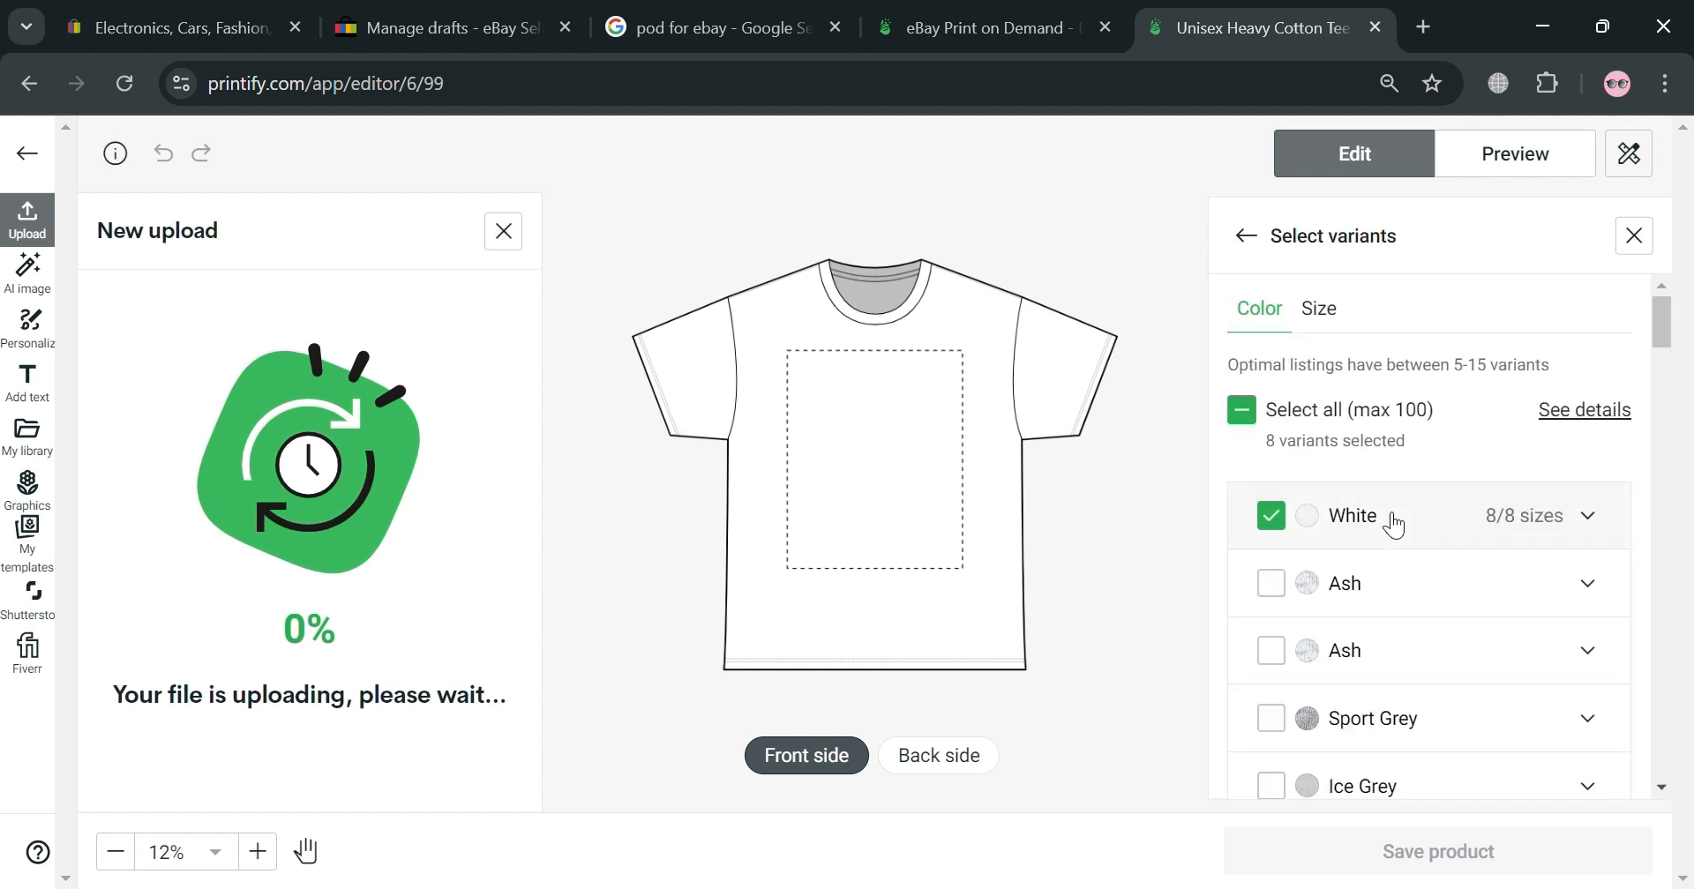
click(1587, 529)
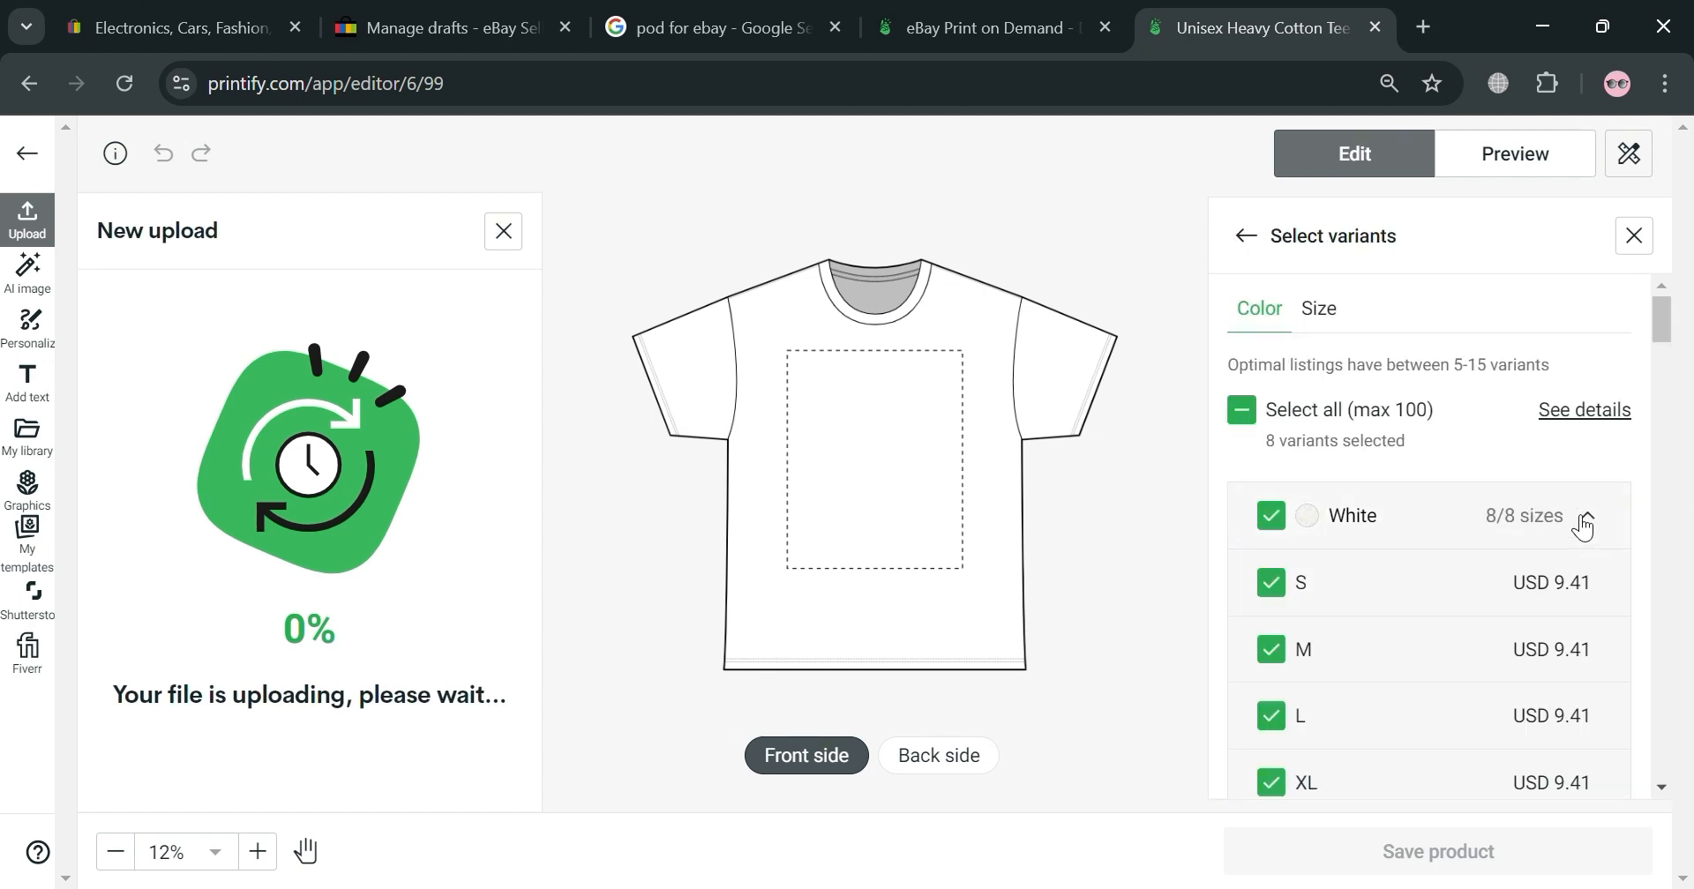
click(1586, 532)
scroll(1539, 525, down, 3)
scroll(1531, 494, down, 3)
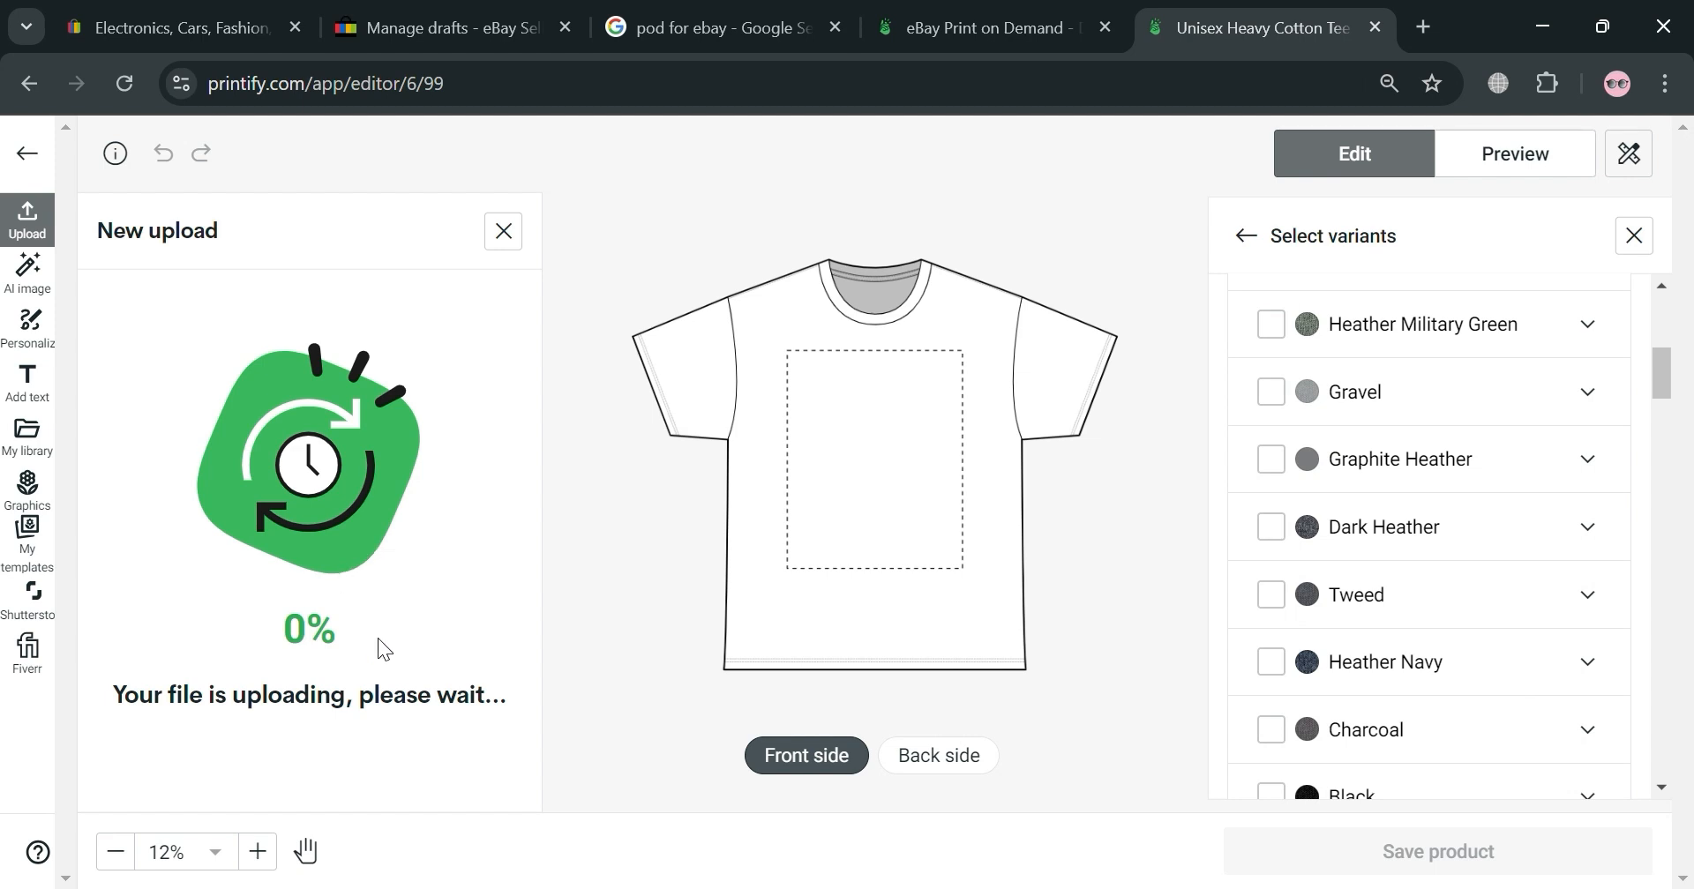
Enlarge the Celtics Basketball logo to about the print area's width, center it on the shirt front and save the product.
click(39, 508)
click(35, 547)
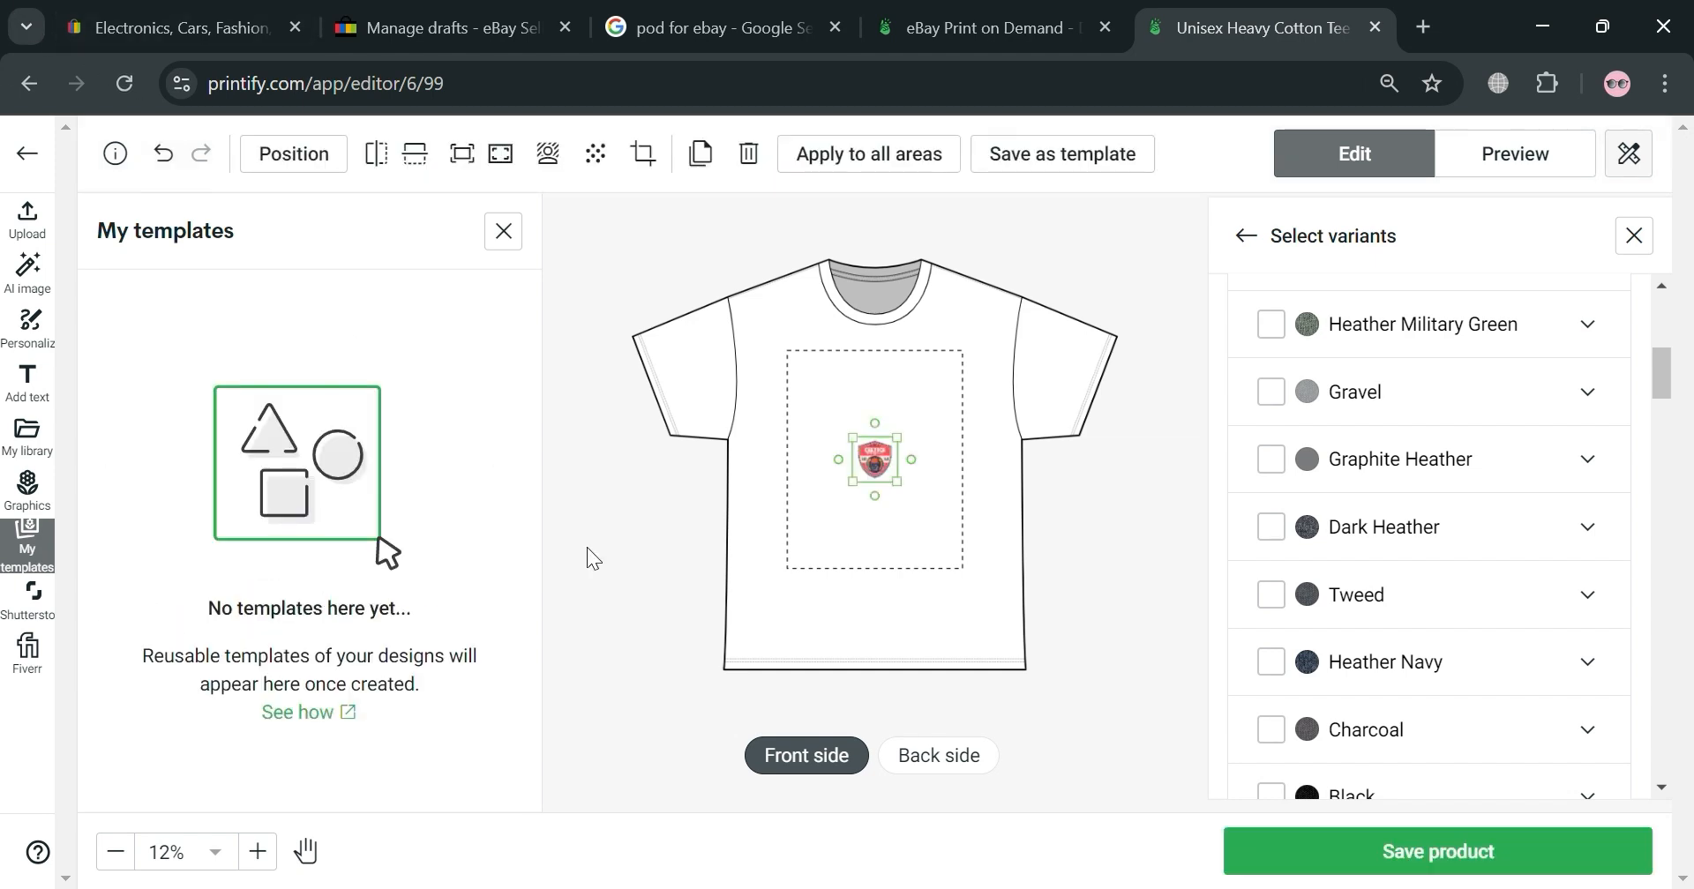
drag(899, 483, 984, 584)
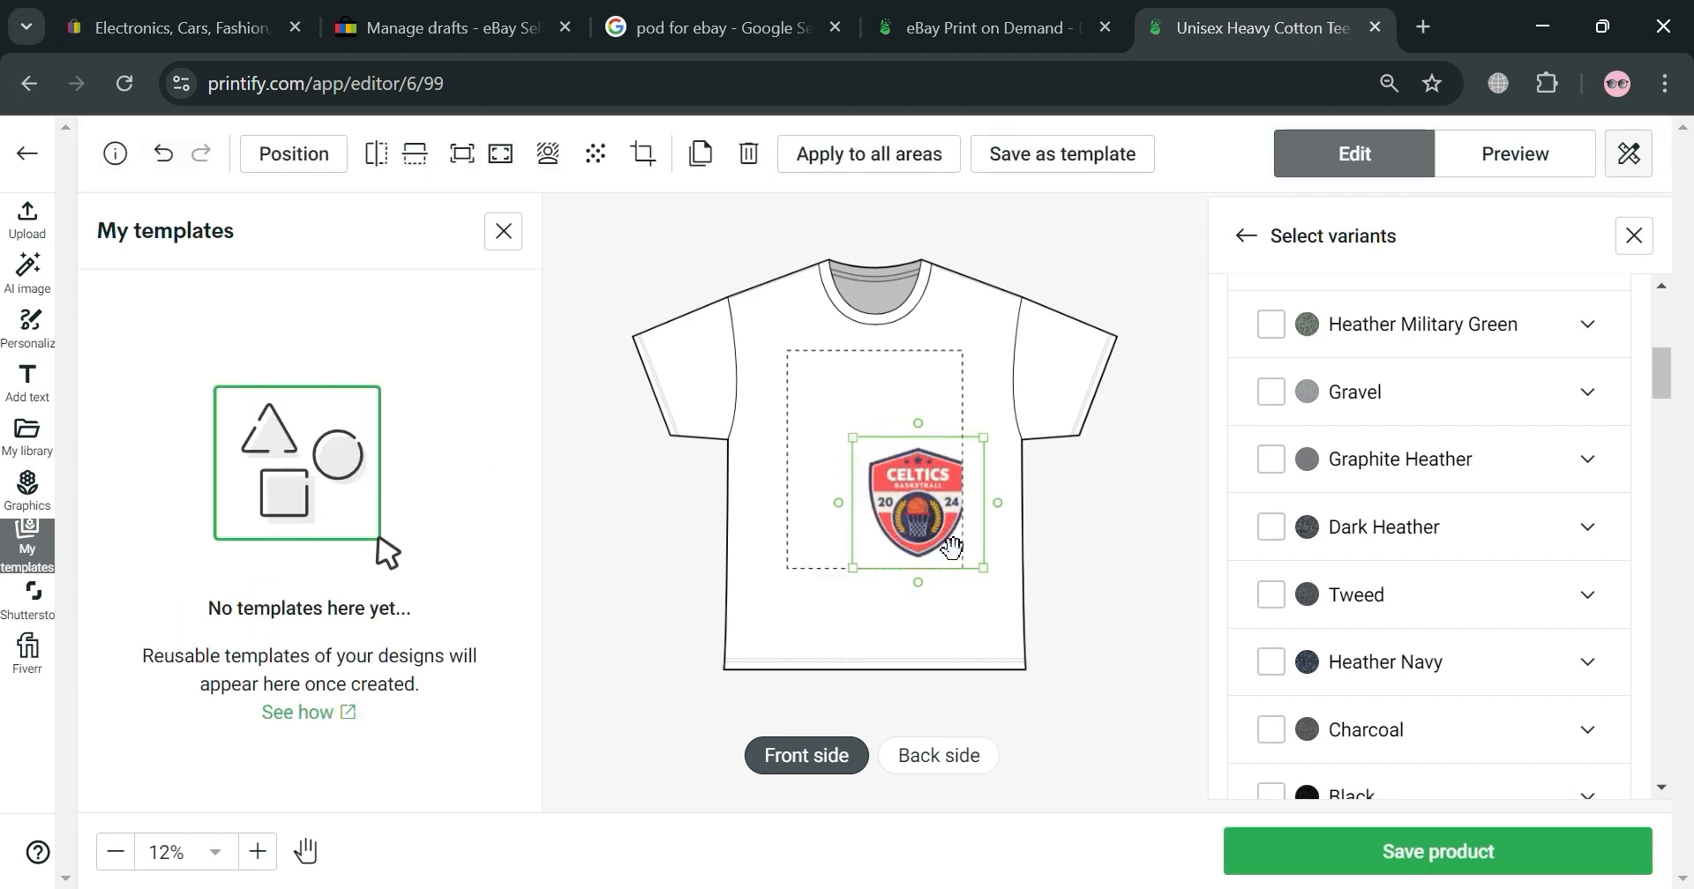
drag(944, 534, 912, 482)
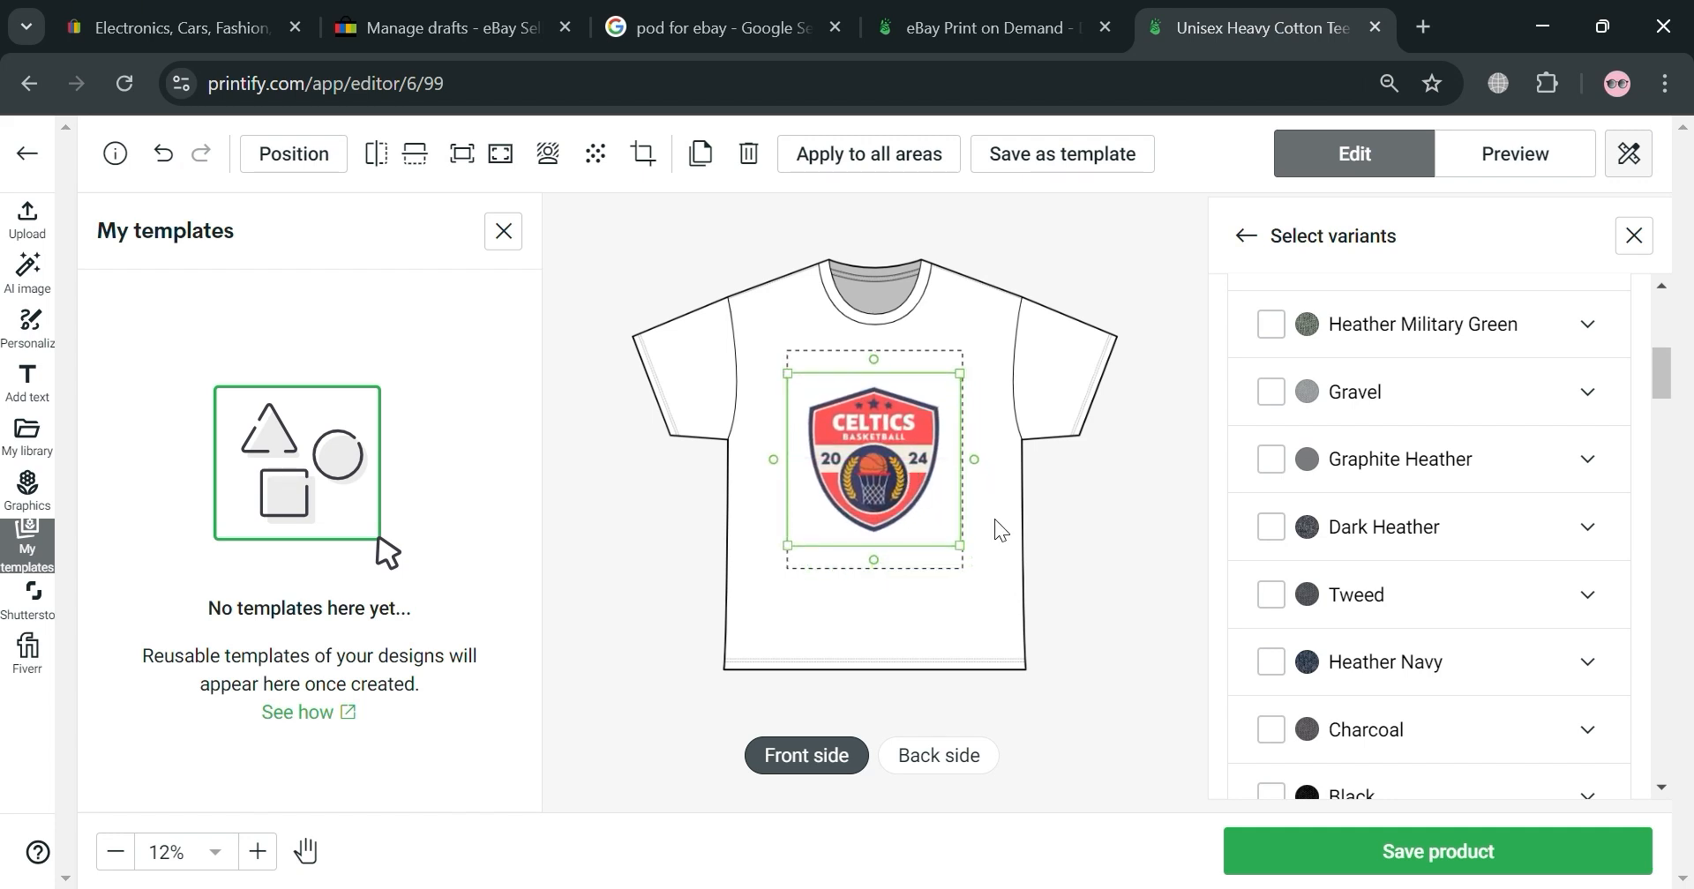
click(780, 801)
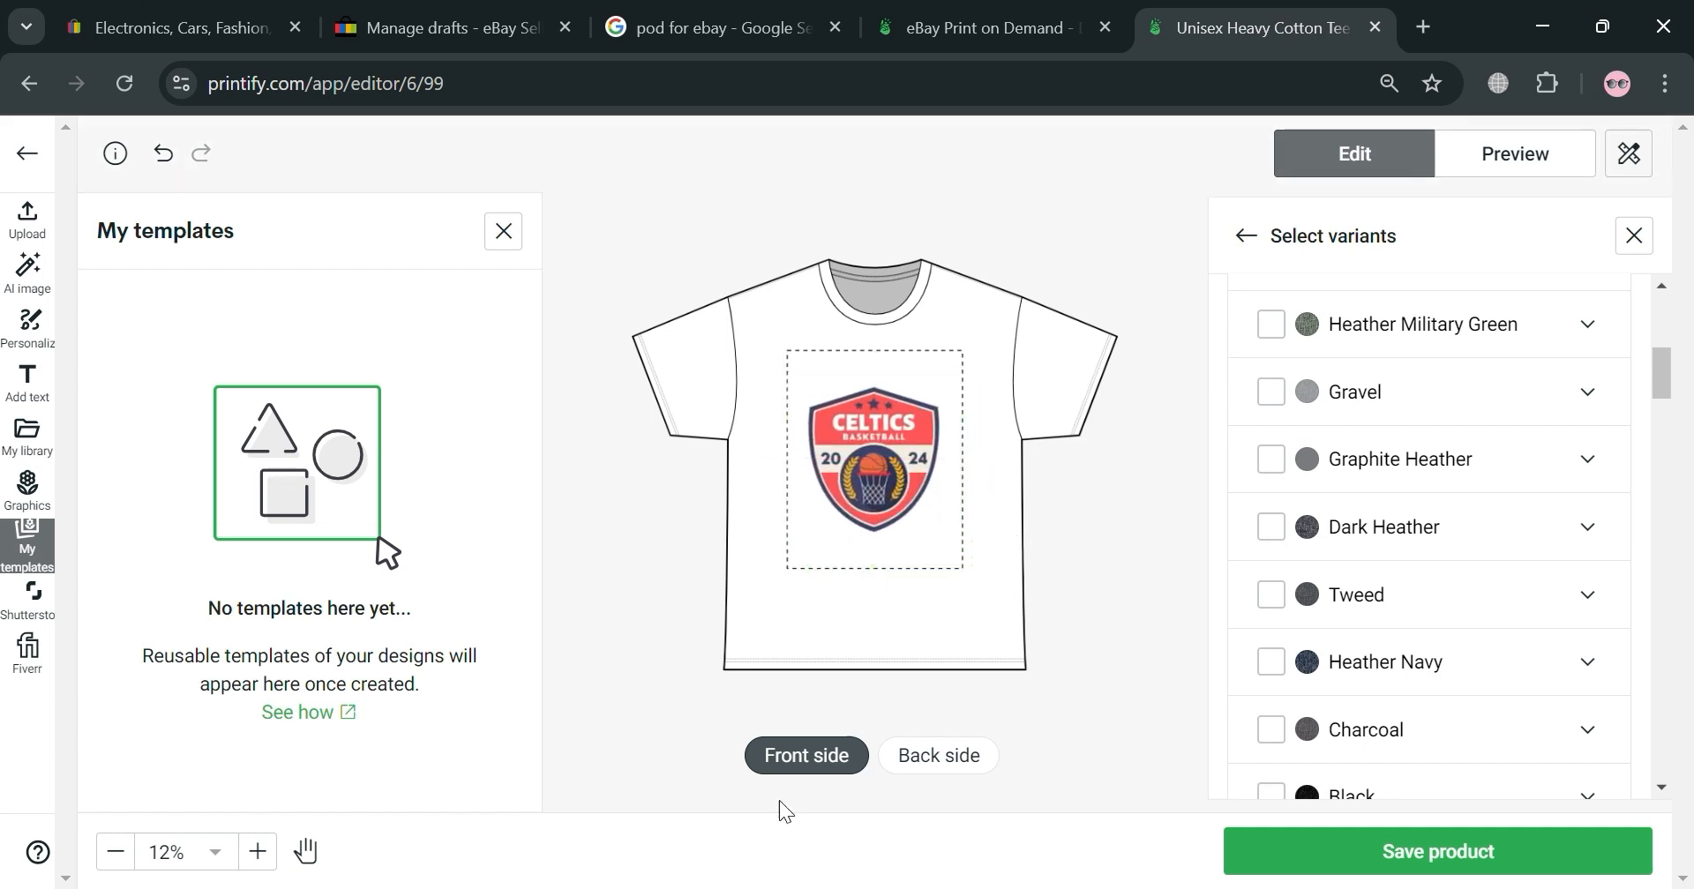
click(1571, 861)
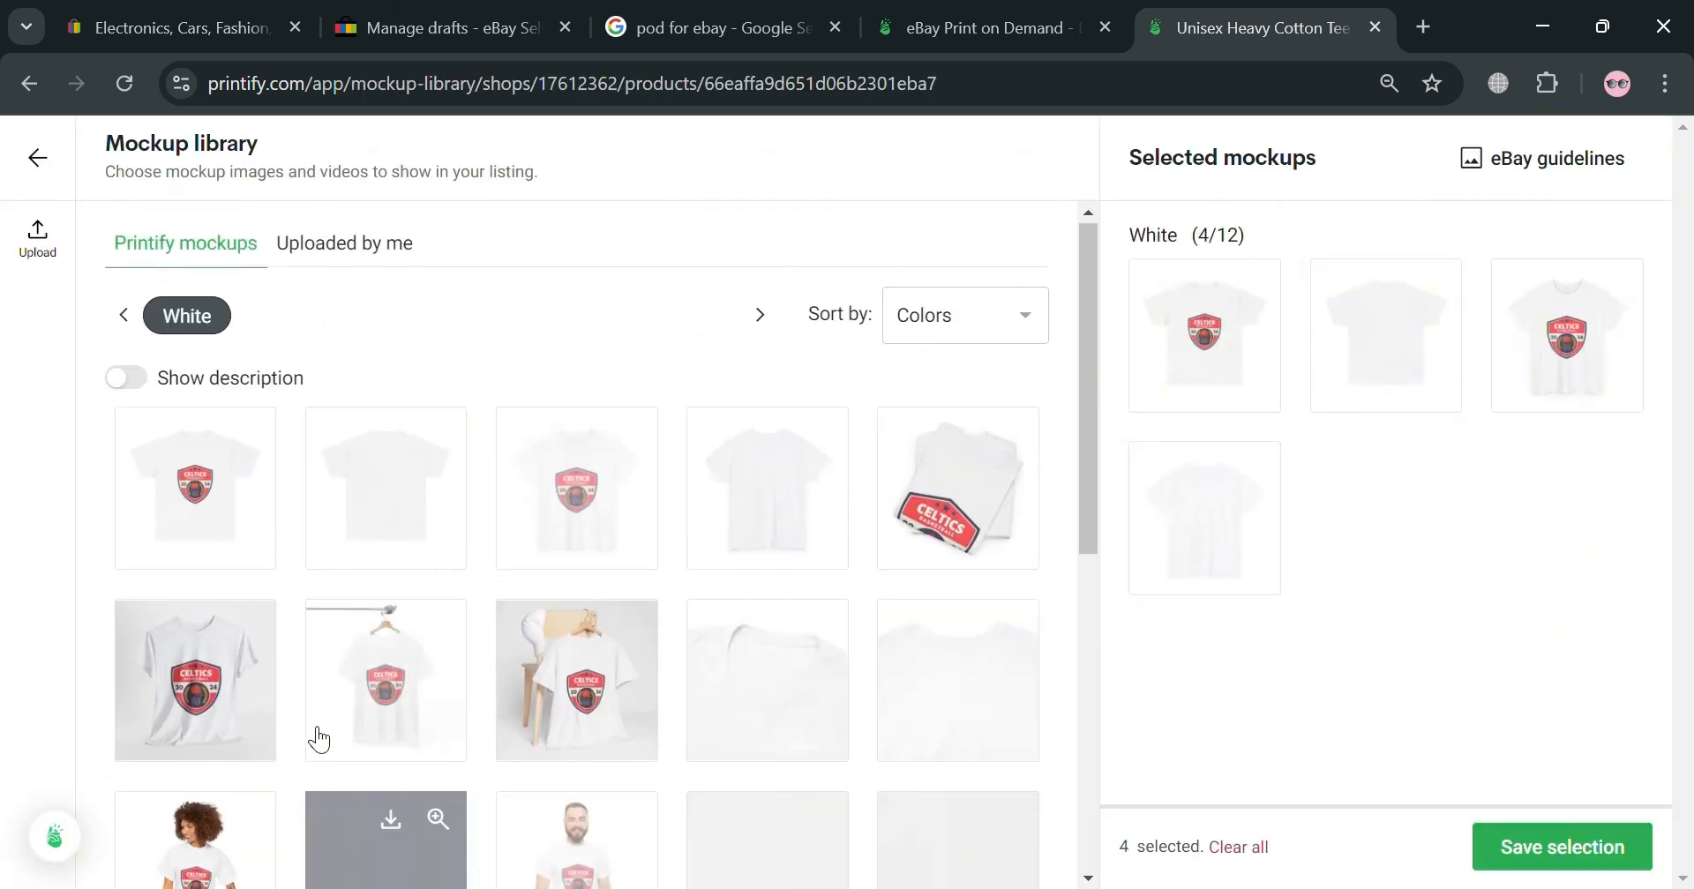
Add the draped shirt on a grey background and the man in blue jeans to the White mockups.
click(264, 732)
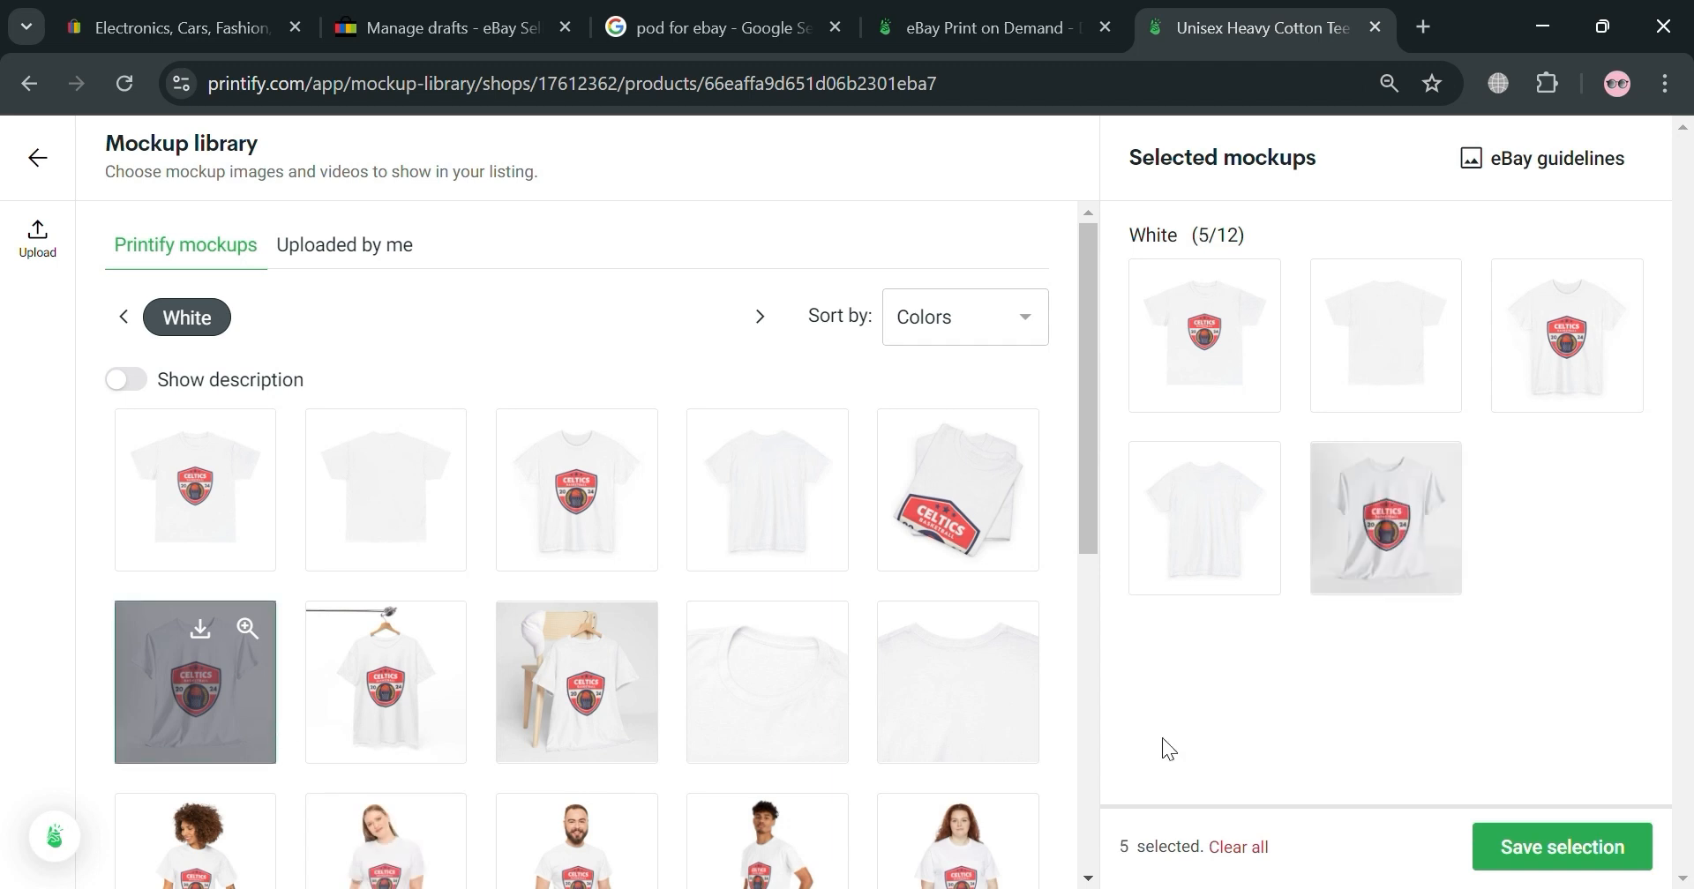
scroll(759, 768, down, 3)
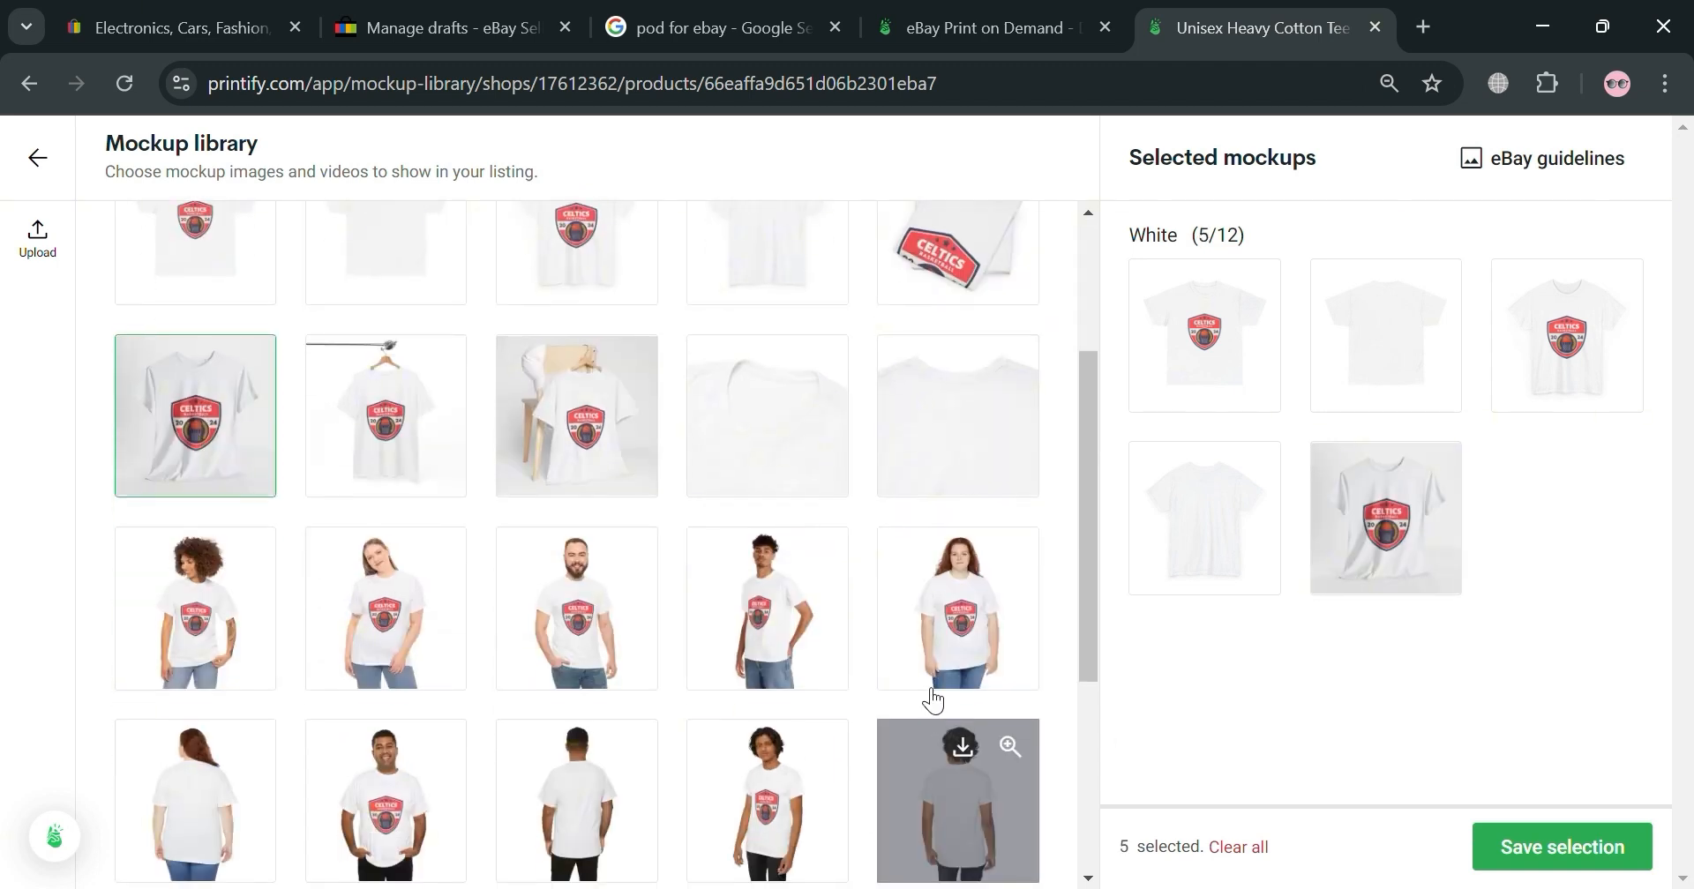
scroll(934, 671, down, 2)
click(823, 530)
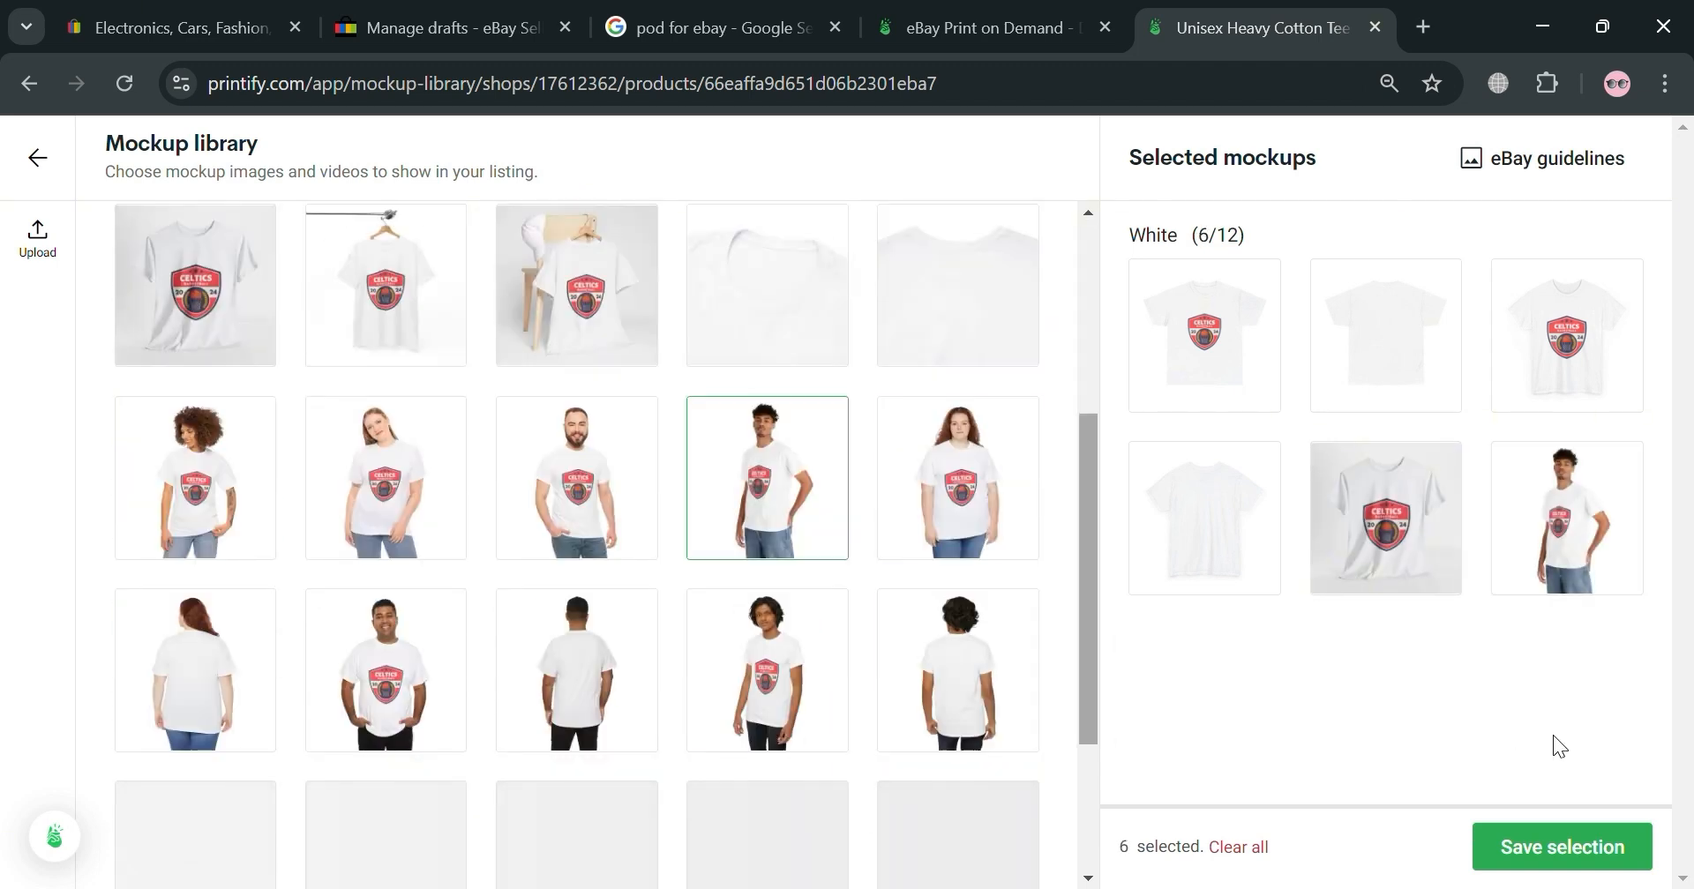
Remove both blank back views and the second plain front view from the White mockups and save the selection.
mouse_move(1288, 537)
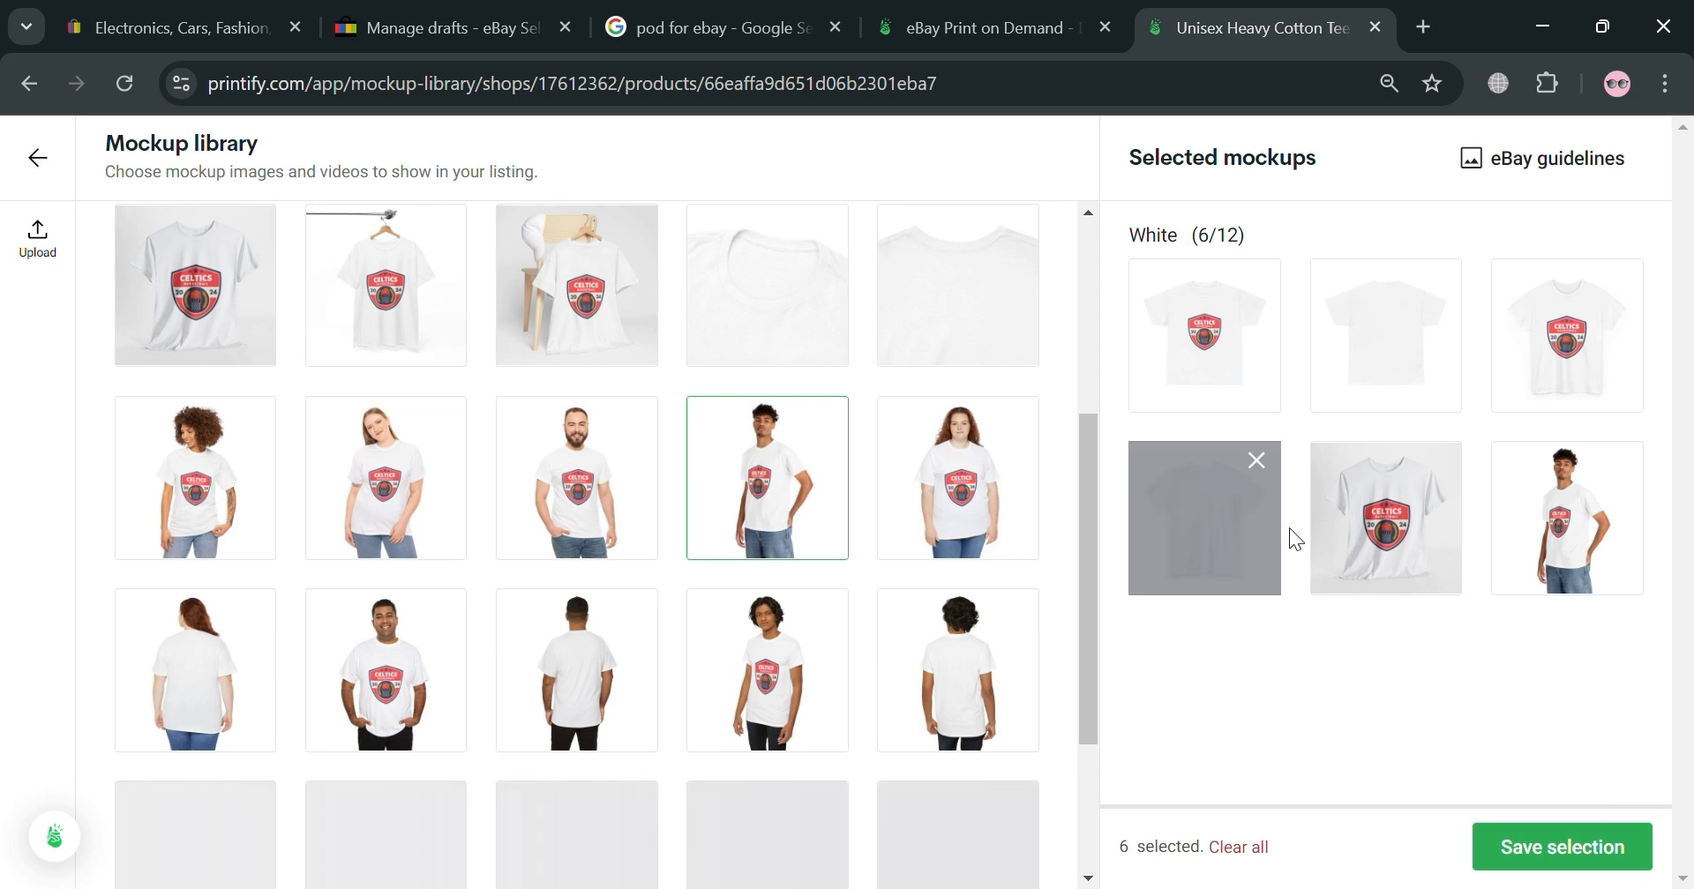
click(1262, 468)
click(1438, 277)
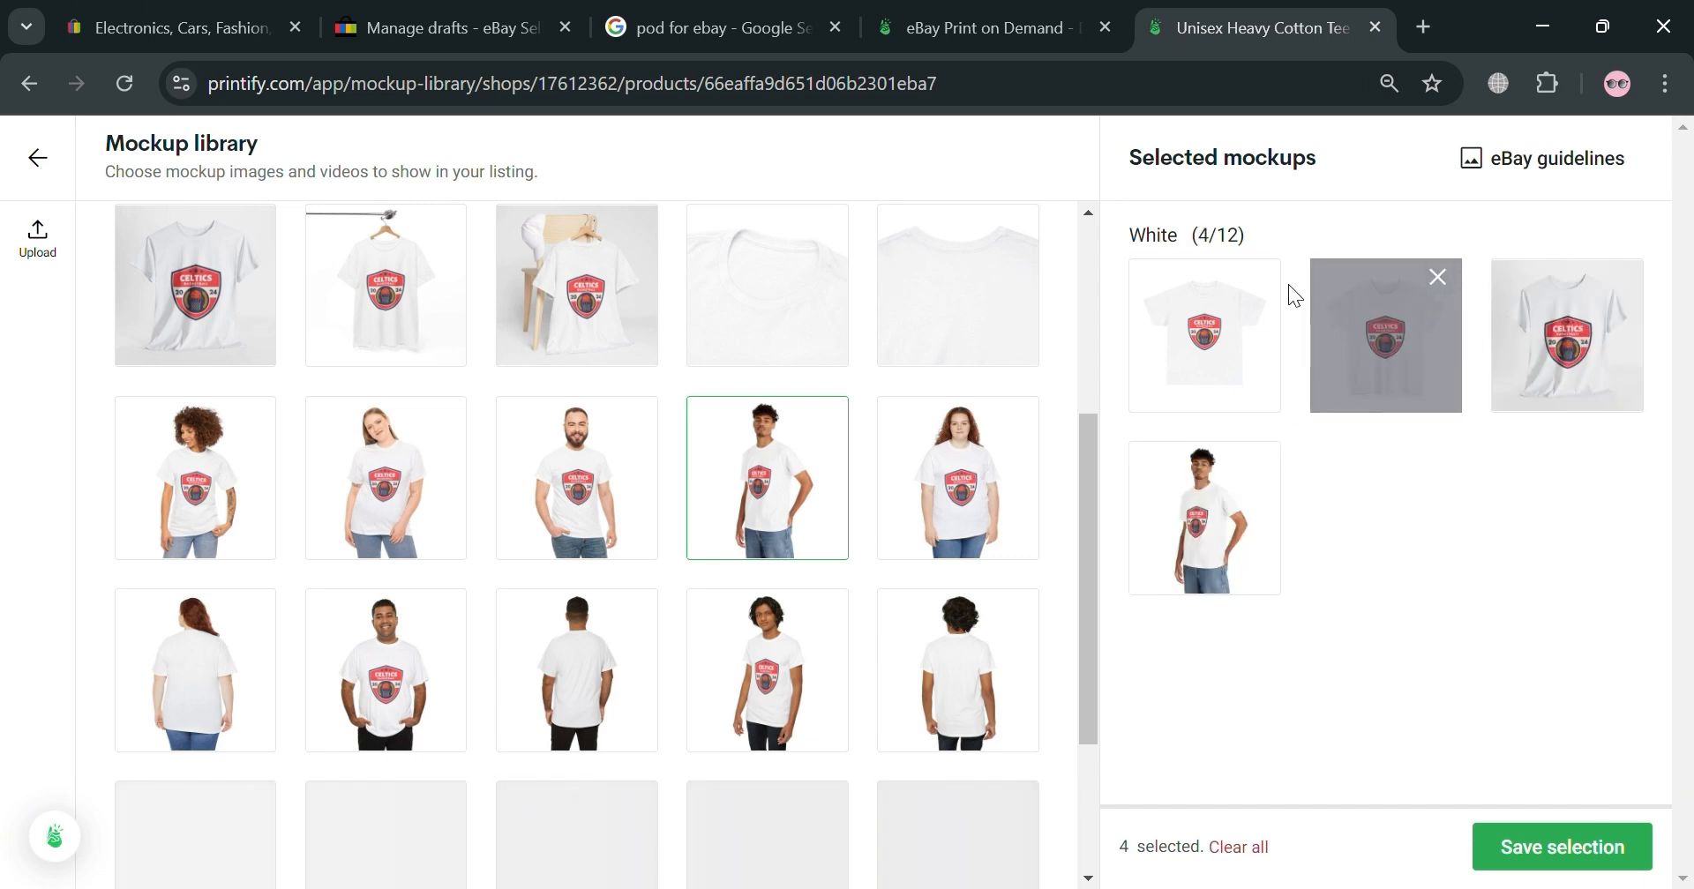
click(1257, 278)
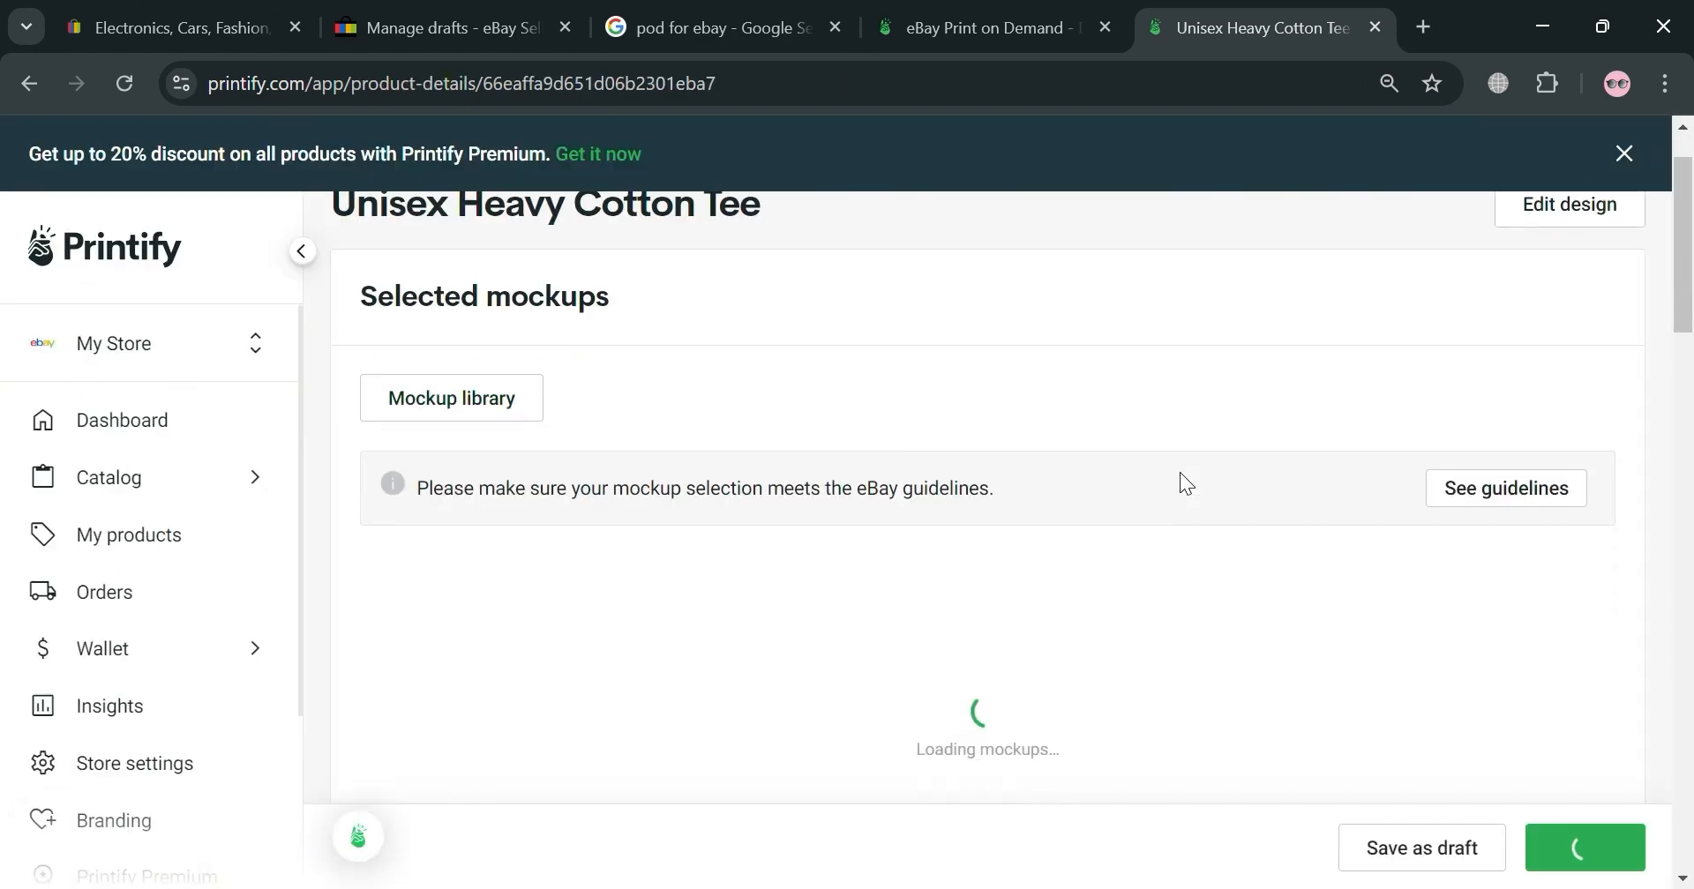
Review the tee's product details, including the size variants' retail prices and the selected mockups.
scroll(548, 691, down, 5)
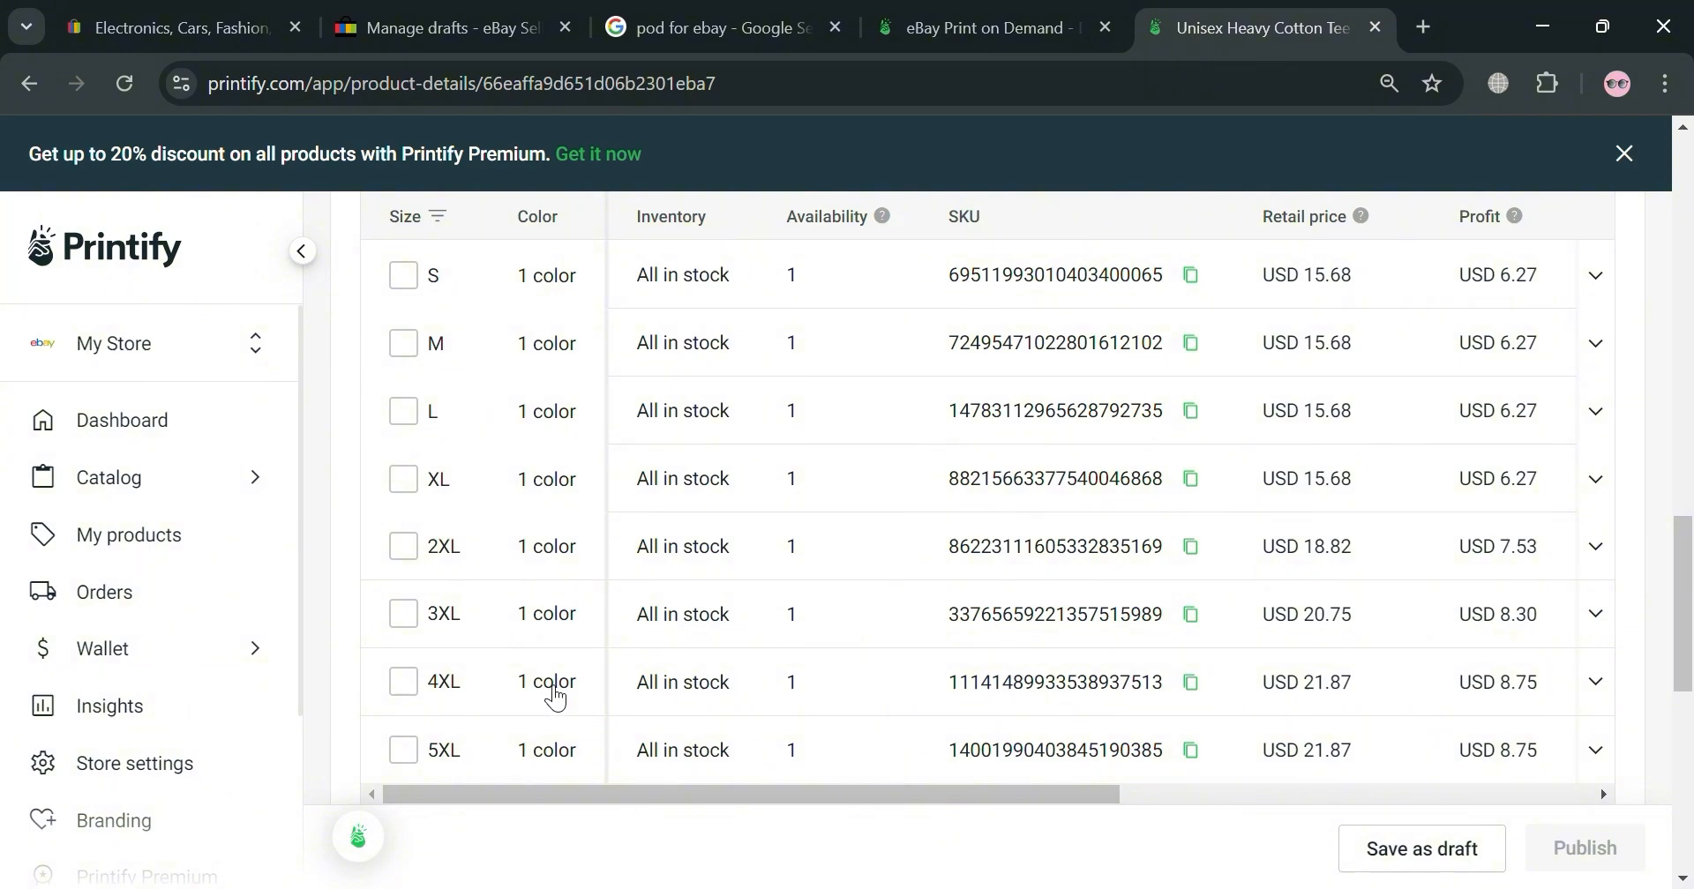
scroll(548, 692, up, 6)
scroll(548, 691, up, 10)
scroll(547, 683, up, 5)
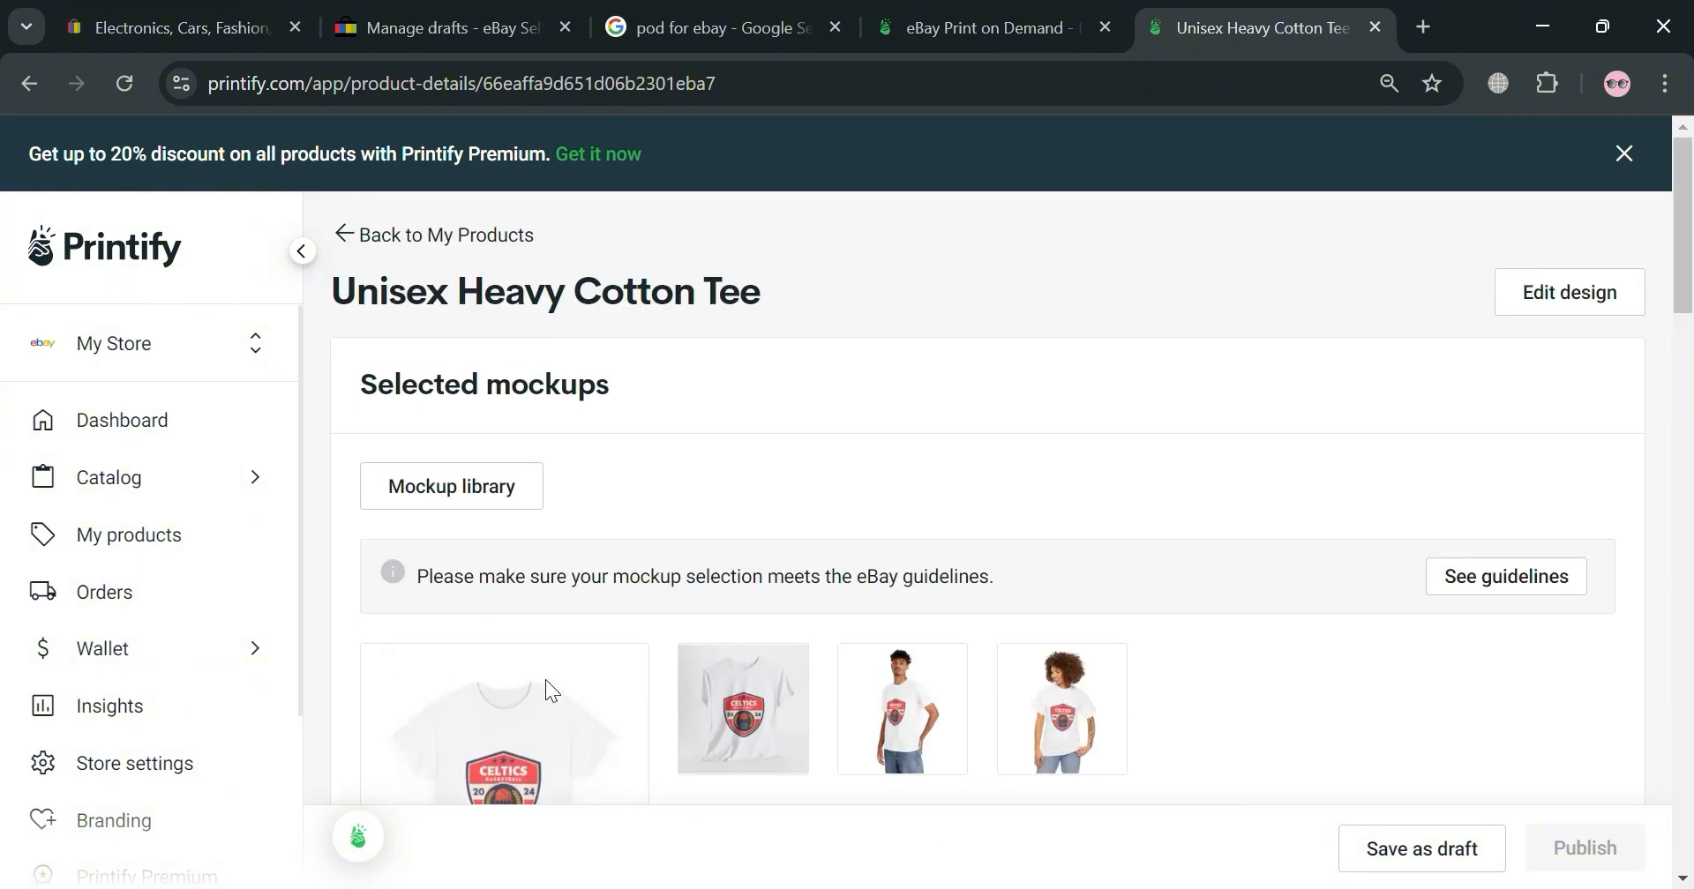
Review the tee's title, description and size variants, and hide the pricing table's customisation tip.
scroll(547, 684, down, 12)
scroll(547, 684, up, 3)
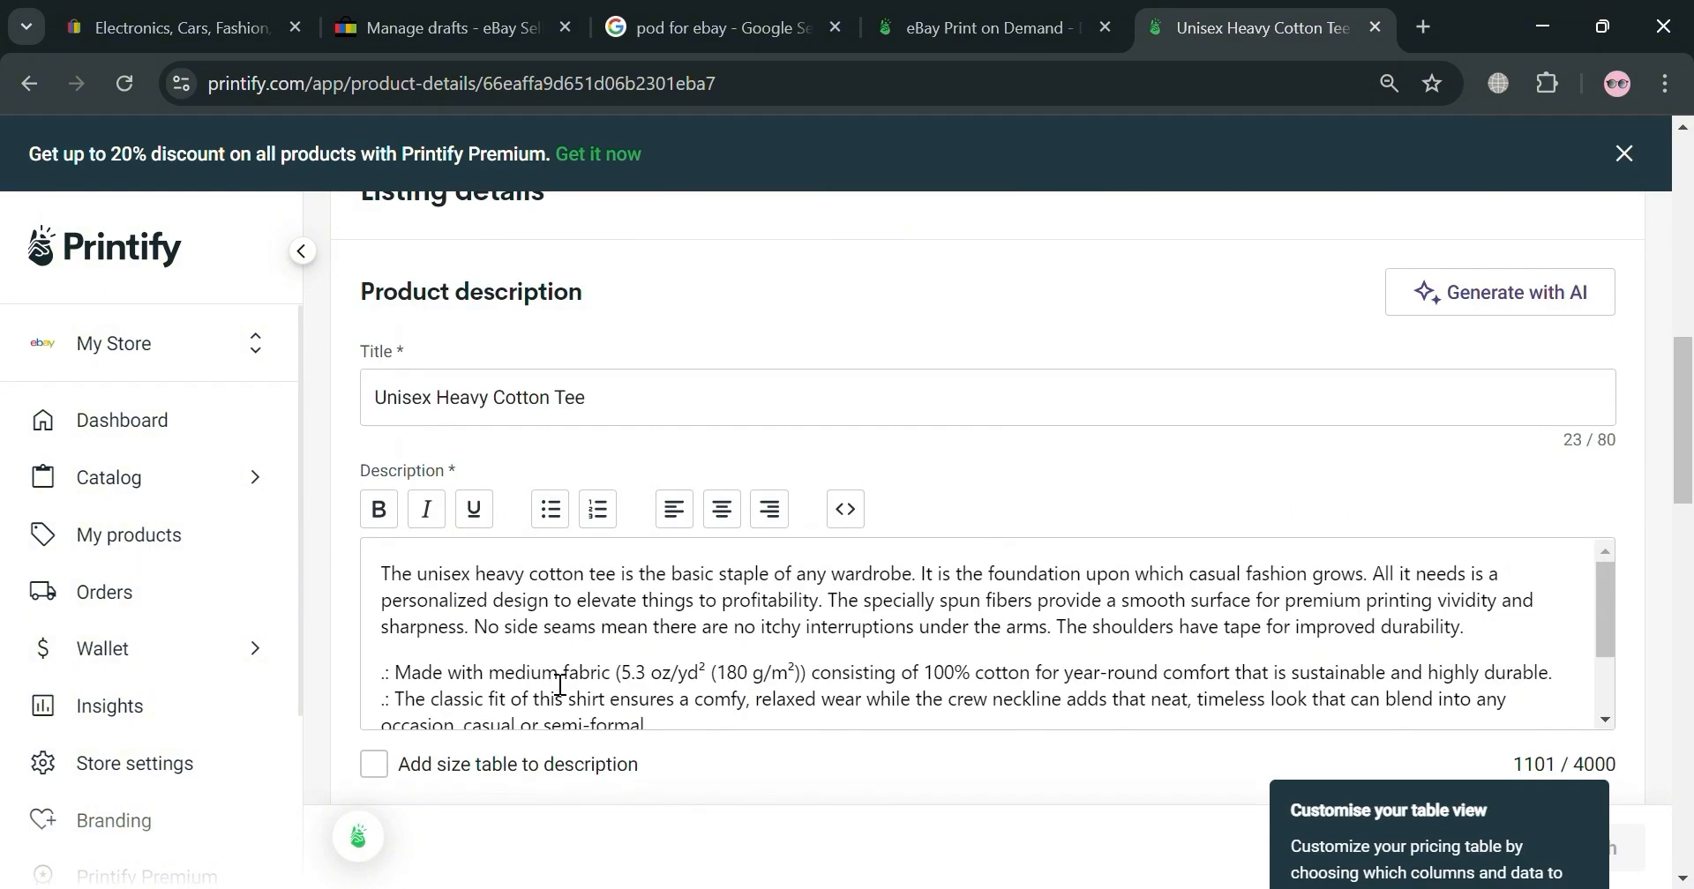
scroll(971, 388, down, 1)
scroll(949, 489, down, 8)
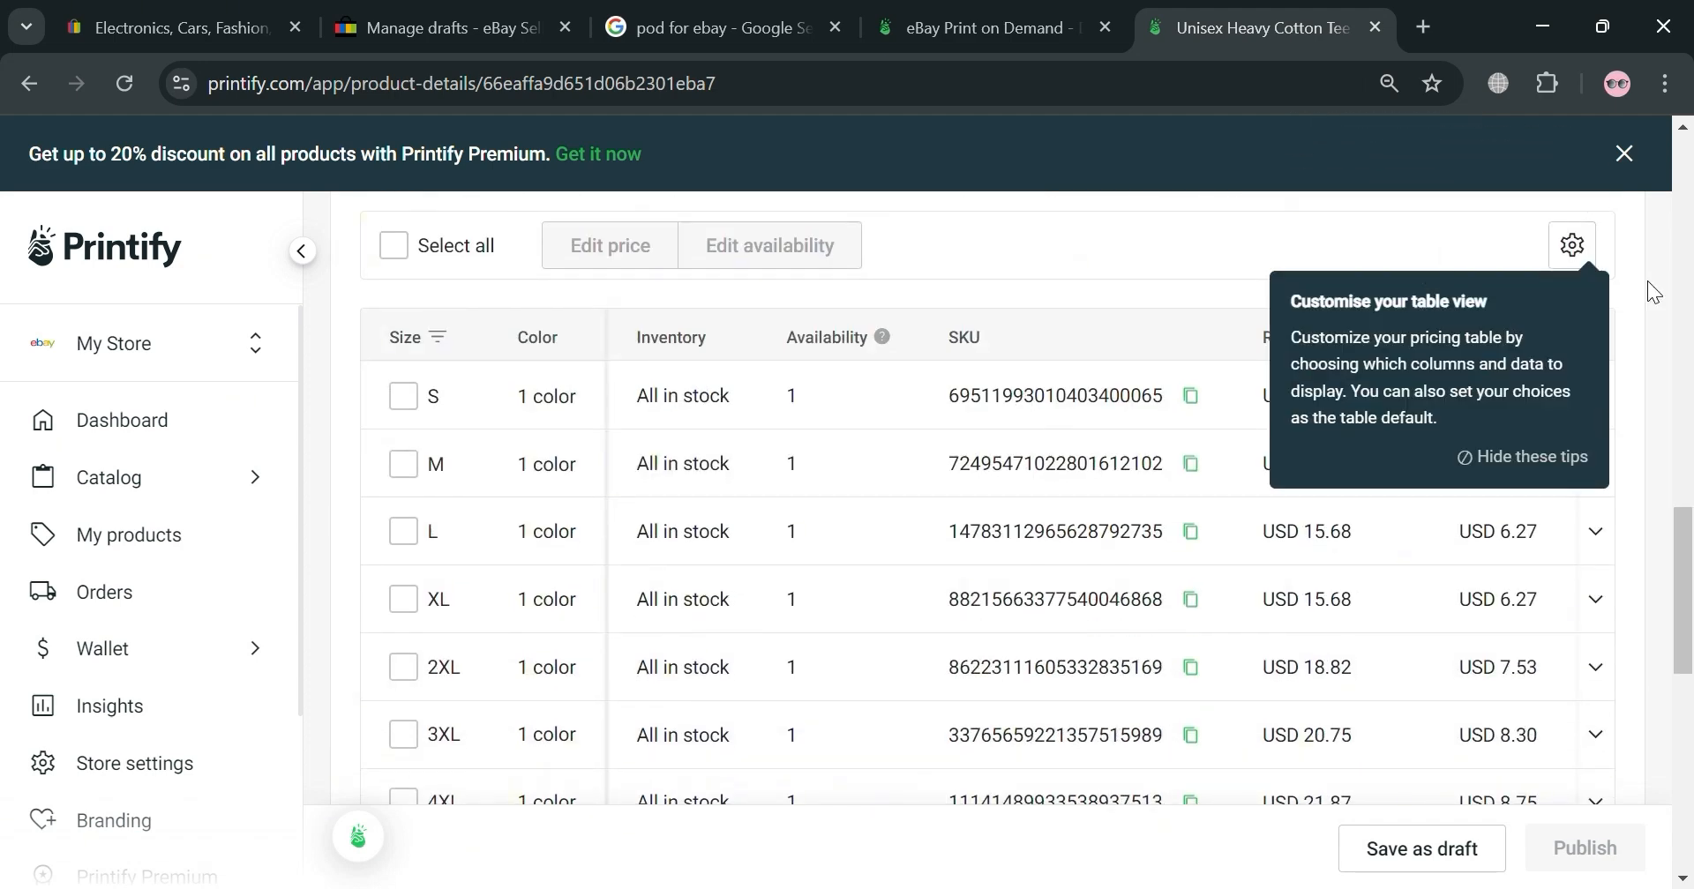
click(1569, 457)
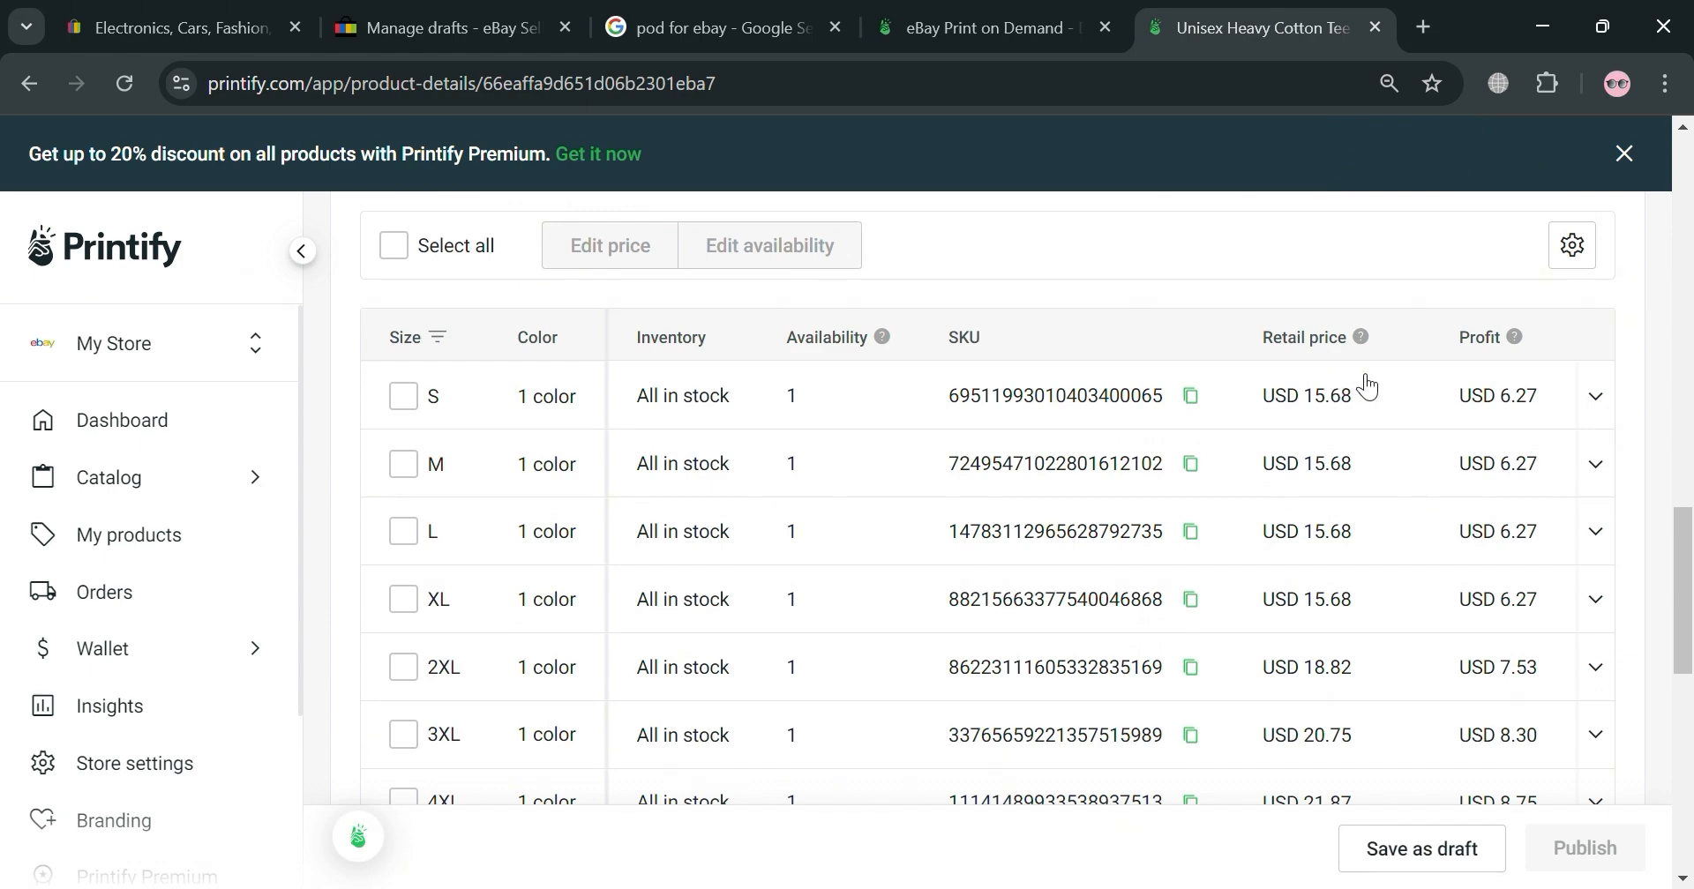
Open the size S retail price for editing and examine the remaining variants, shipping option and publishing settings.
click(1349, 412)
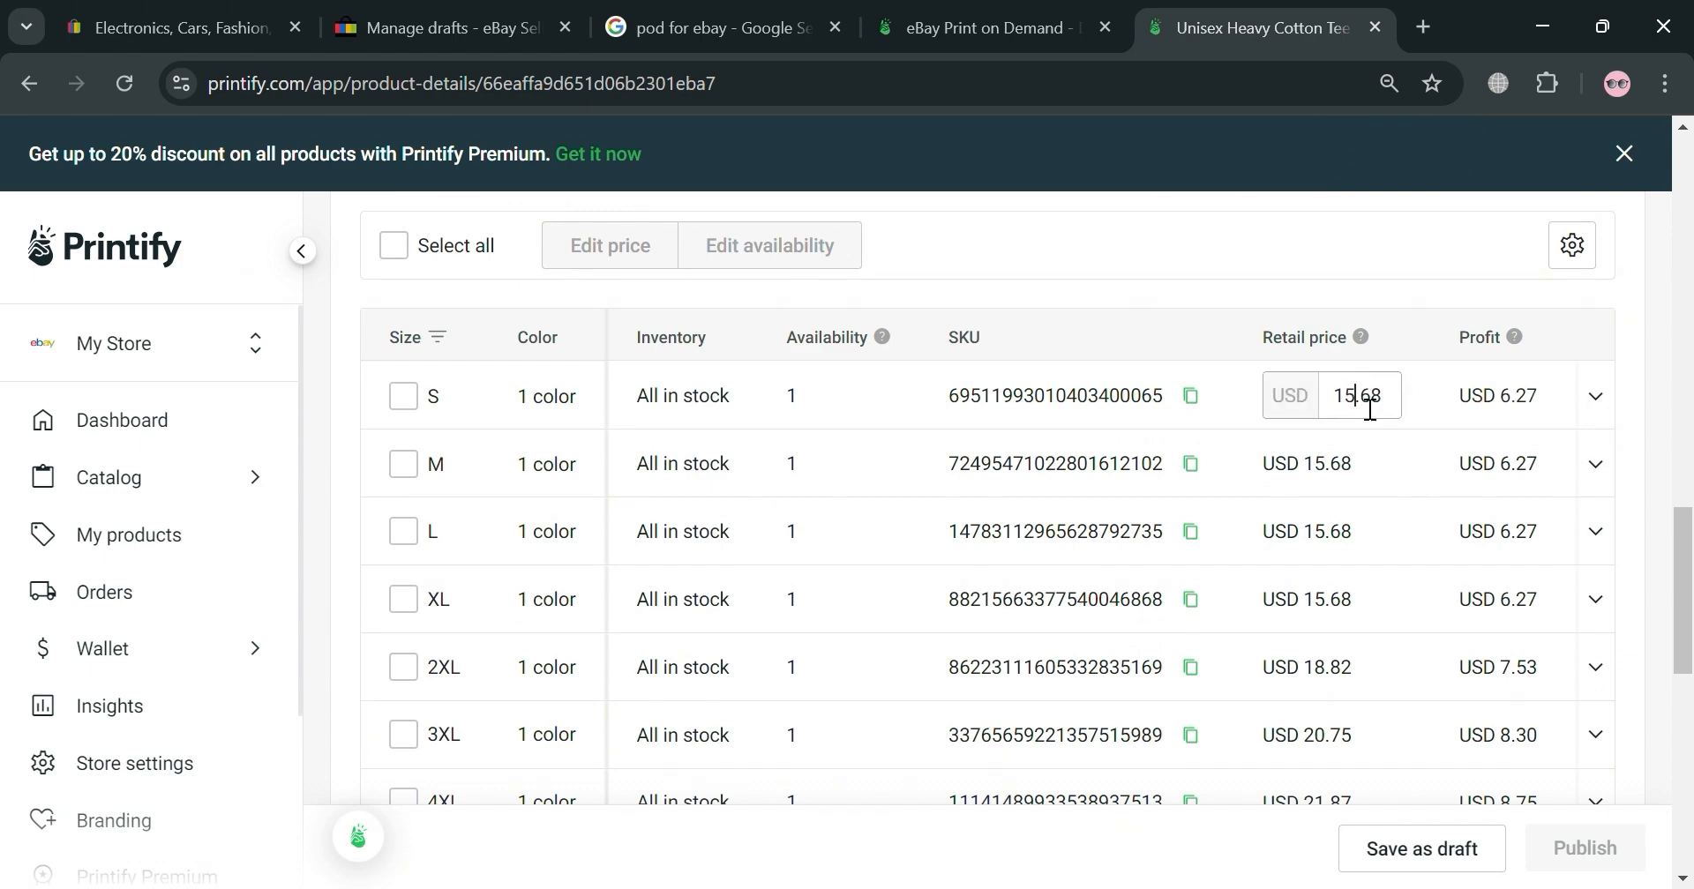
scroll(1368, 503, down, 5)
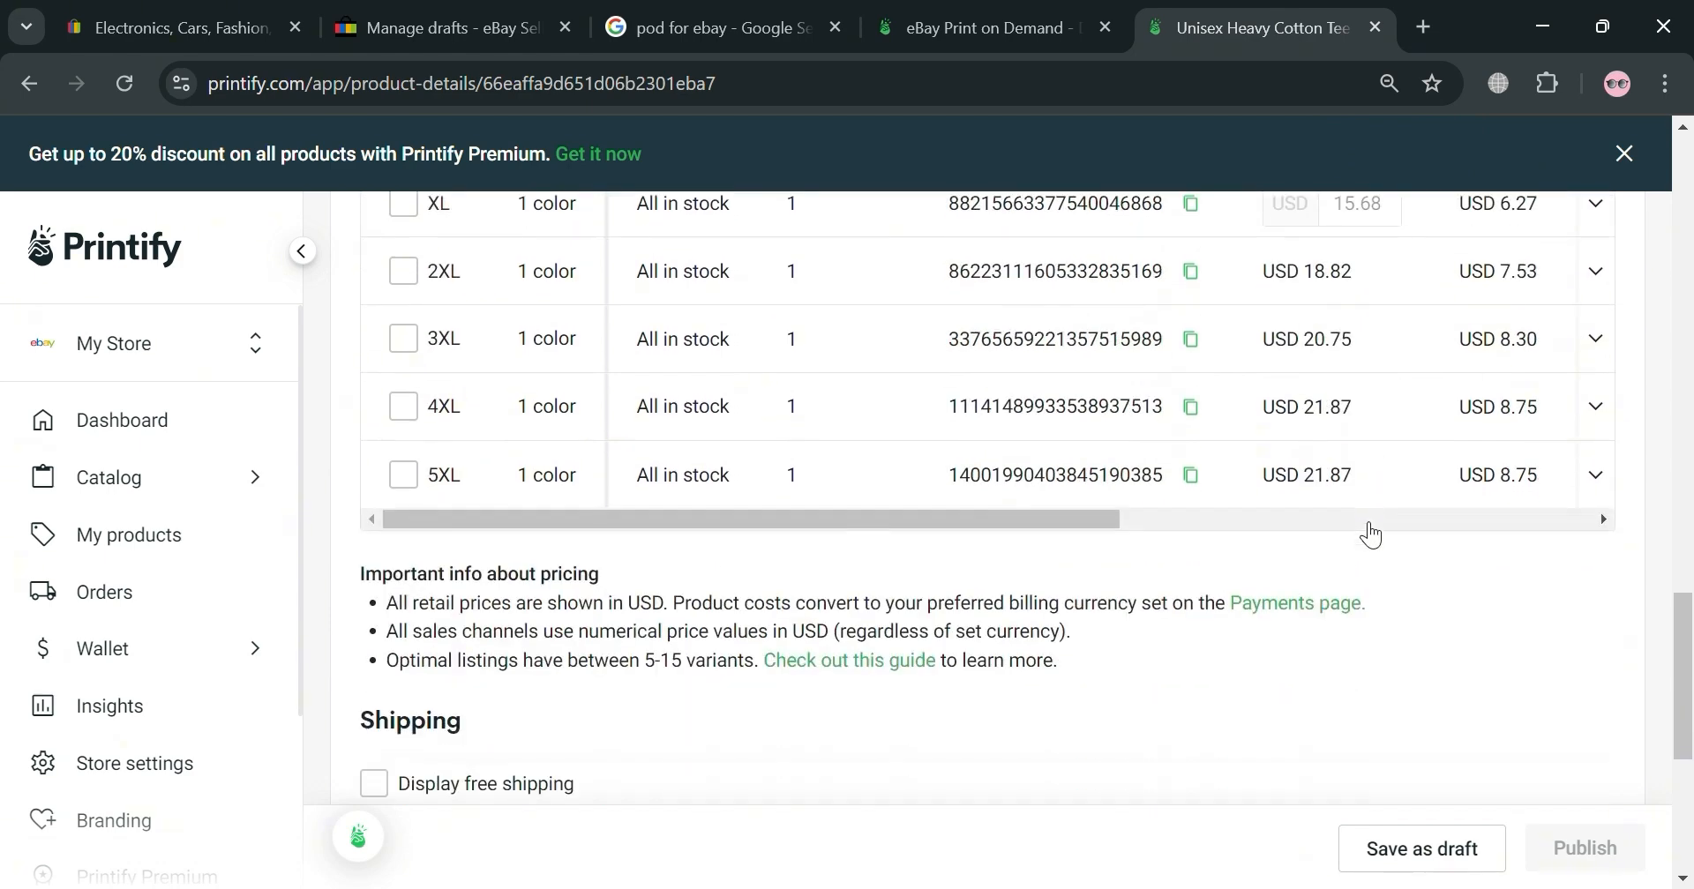
scroll(1277, 603, down, 3)
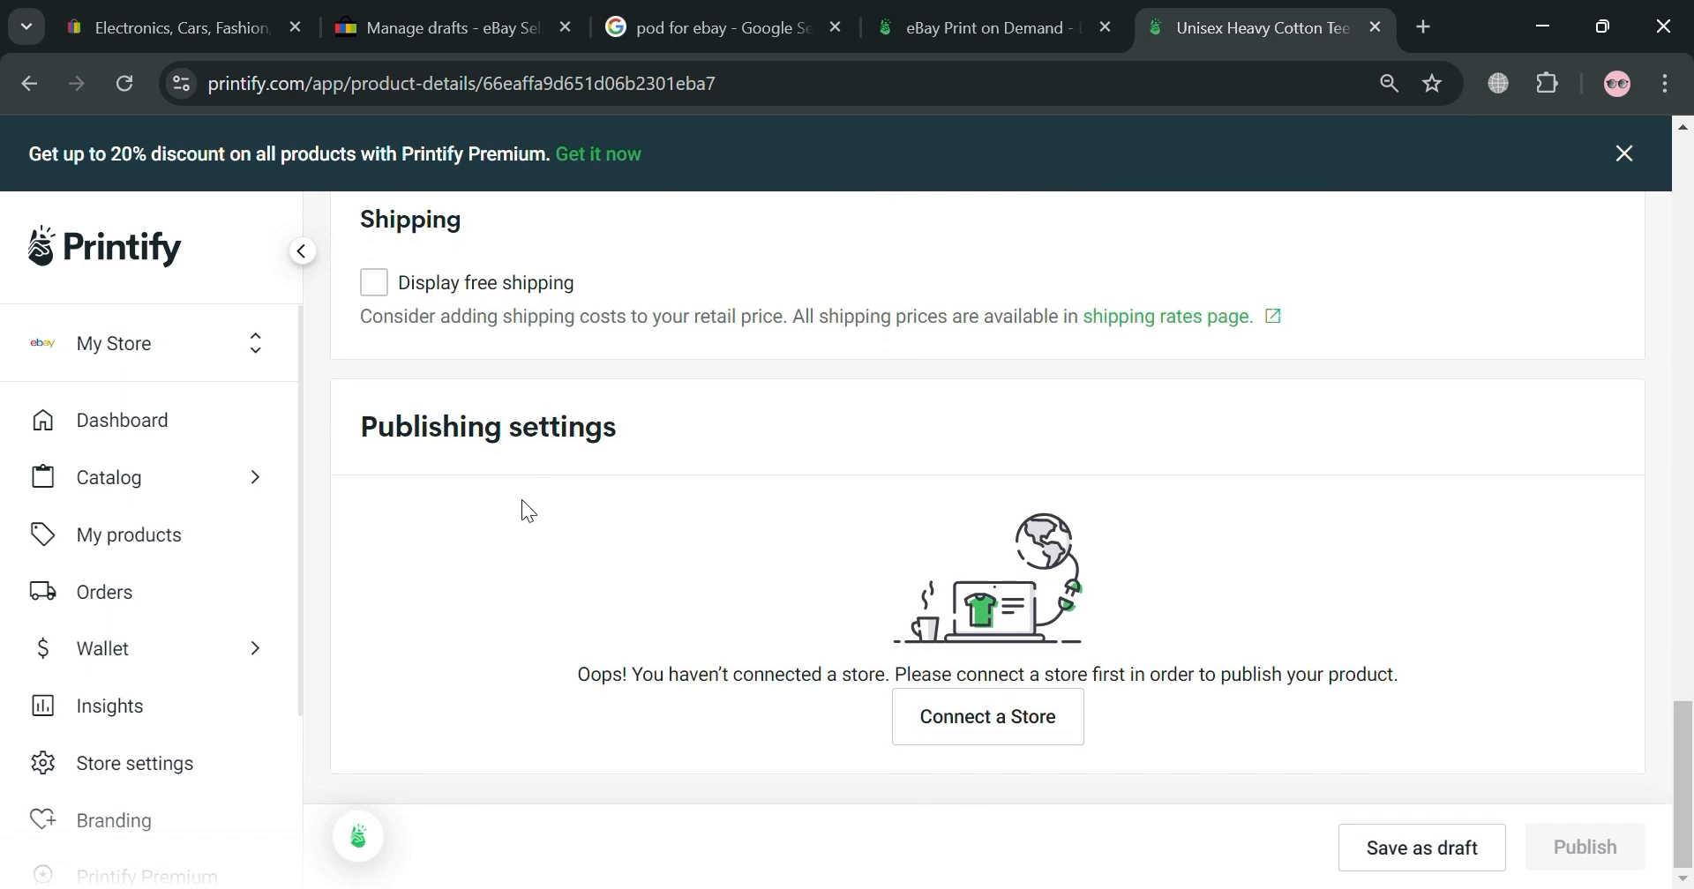
Open the store connection page for the unconnected eBay store, look through the sales channels and return to the store list.
click(1039, 743)
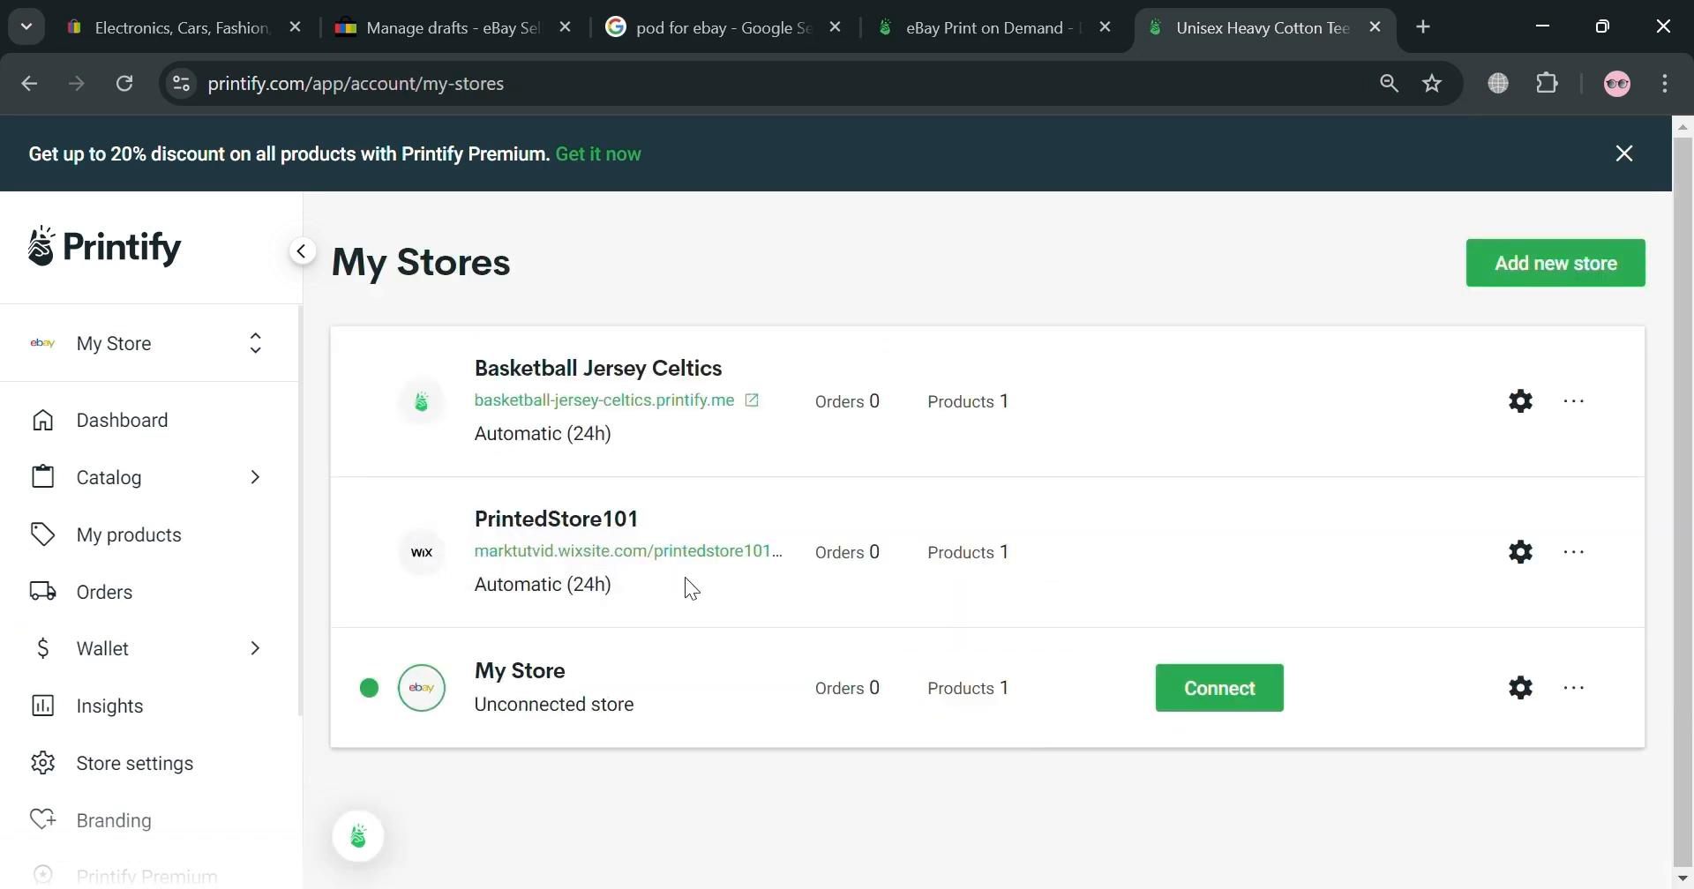
click(1235, 690)
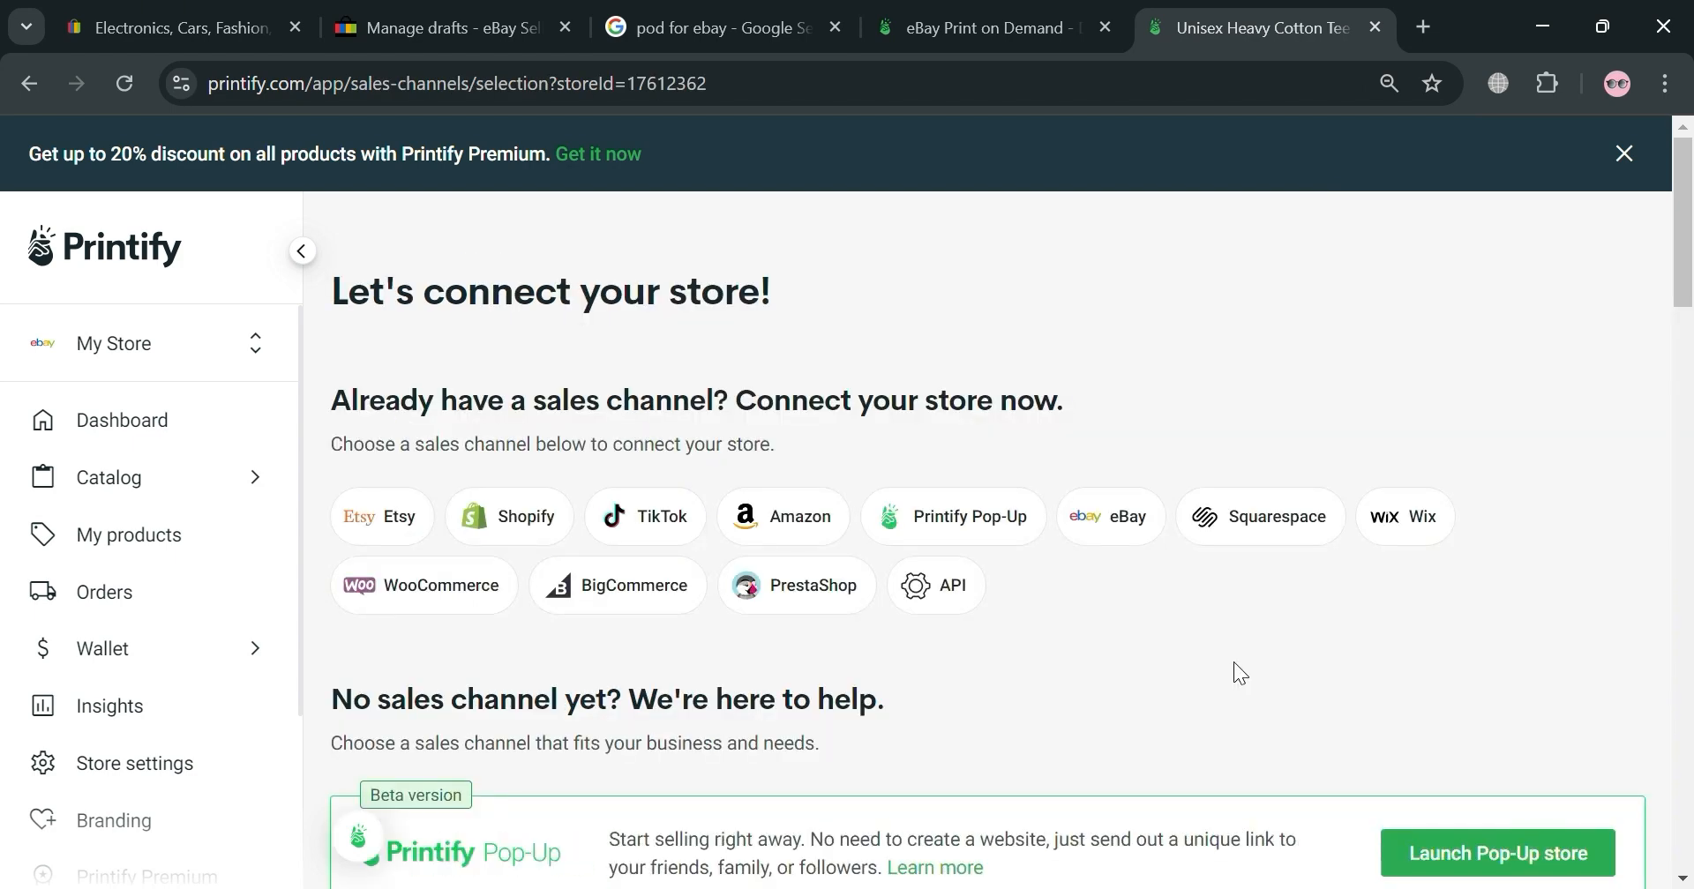
scroll(1233, 668, down, 6)
scroll(1146, 739, down, 3)
scroll(642, 632, up, 9)
click(29, 83)
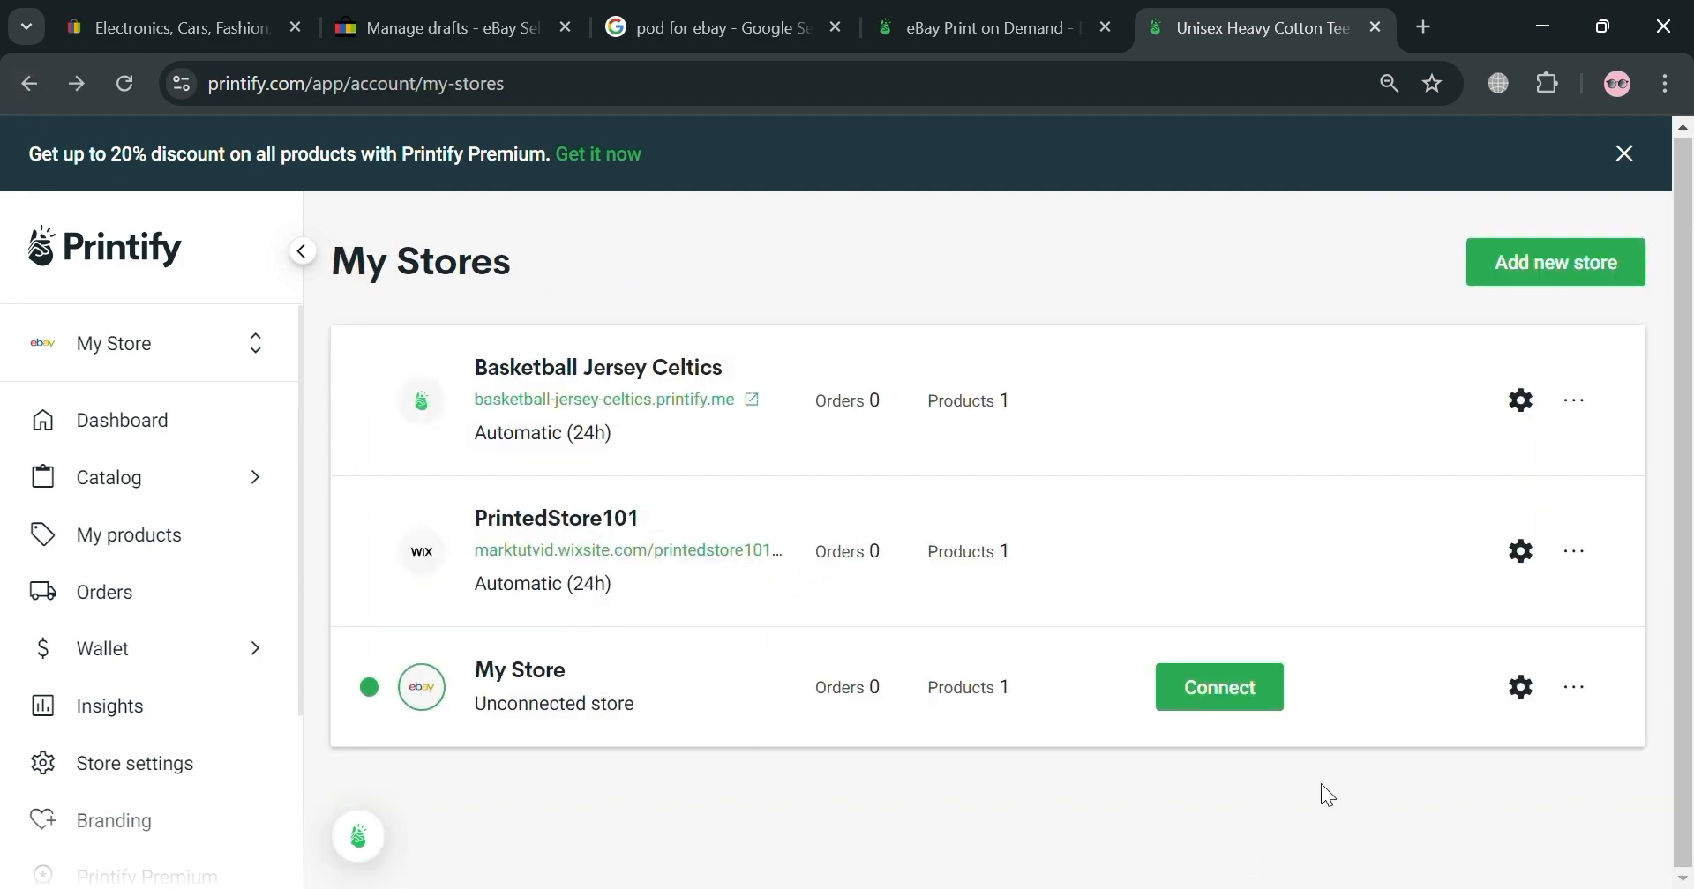
Reopen the eBay store's sales channel selection, examine the whole page and return to the tee's product details and mockups.
click(1239, 708)
scroll(1373, 695, down, 8)
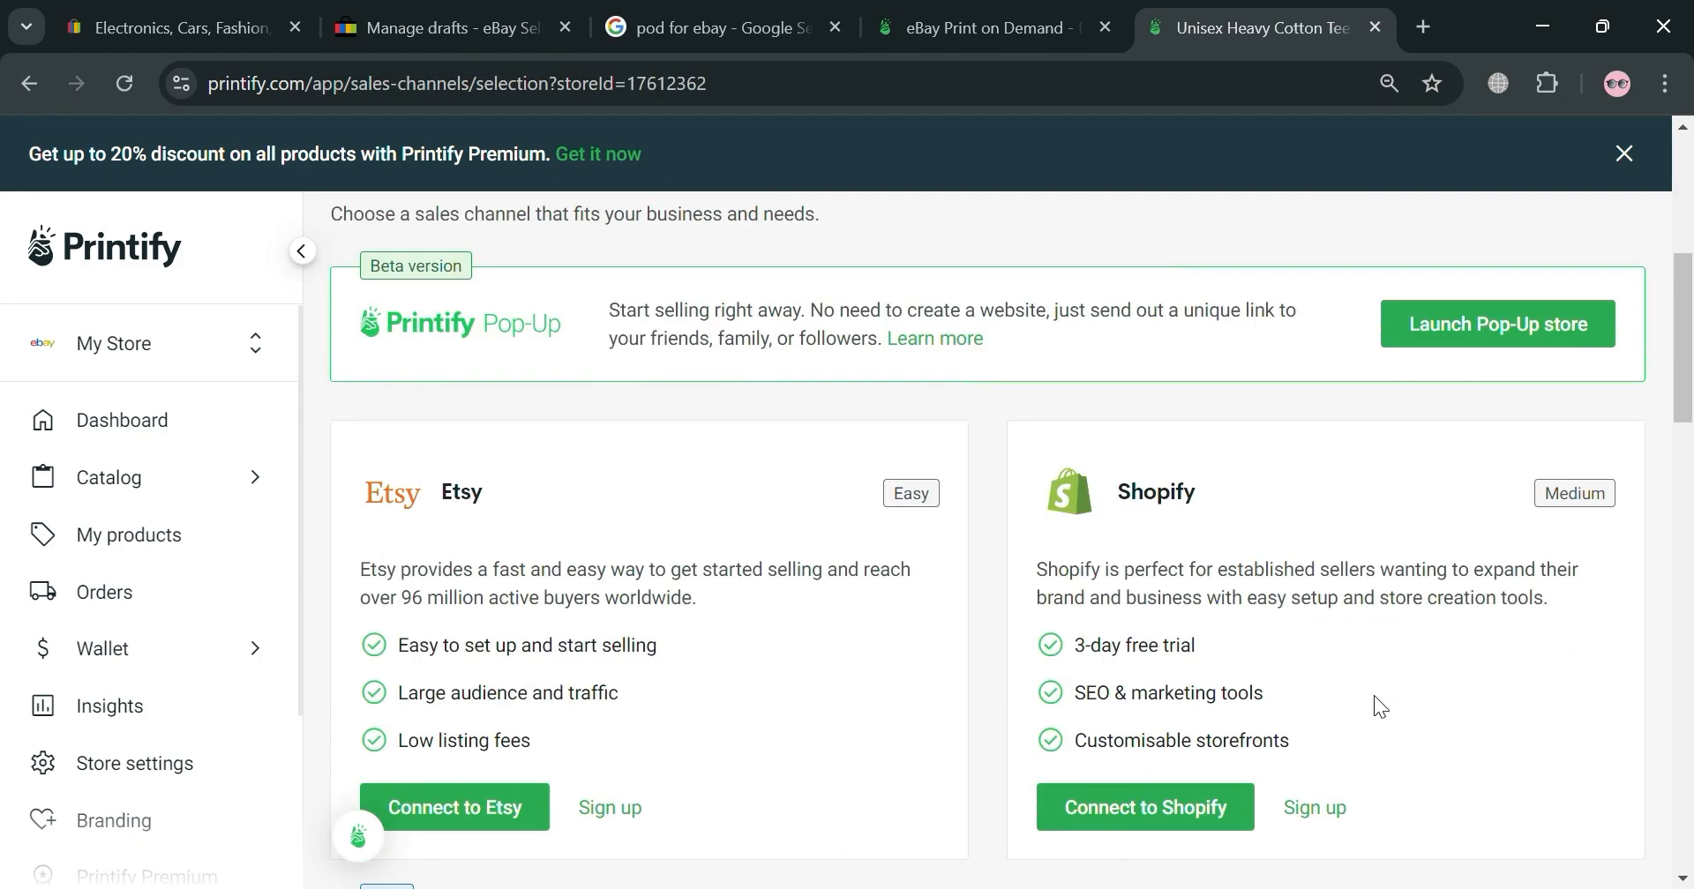
scroll(1373, 699, down, 15)
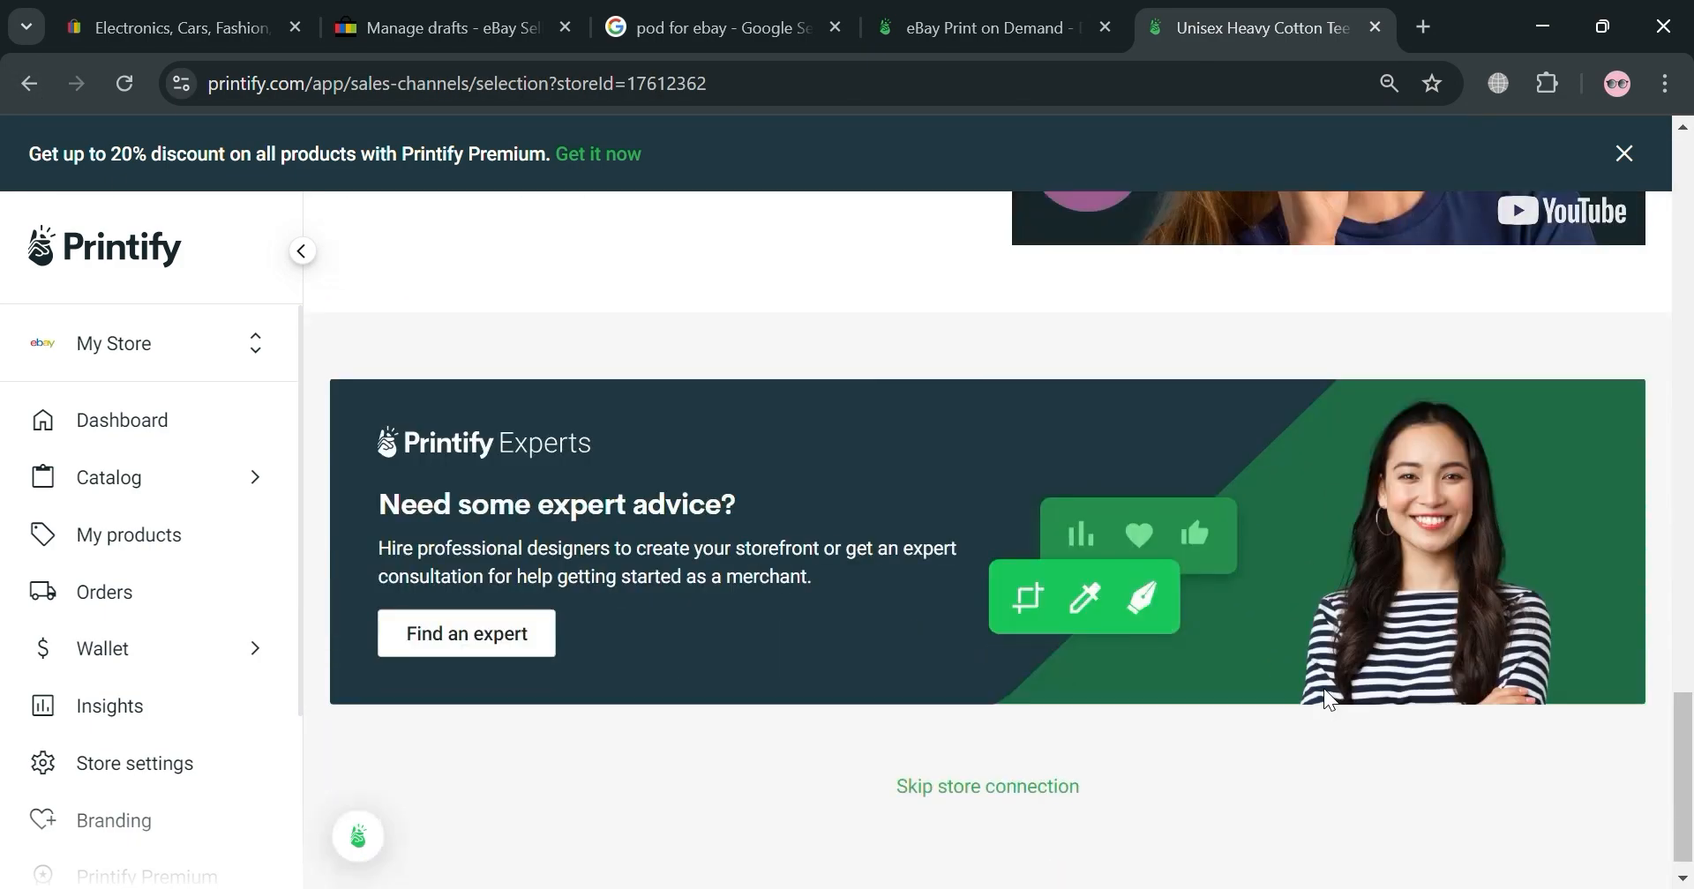
click(19, 88)
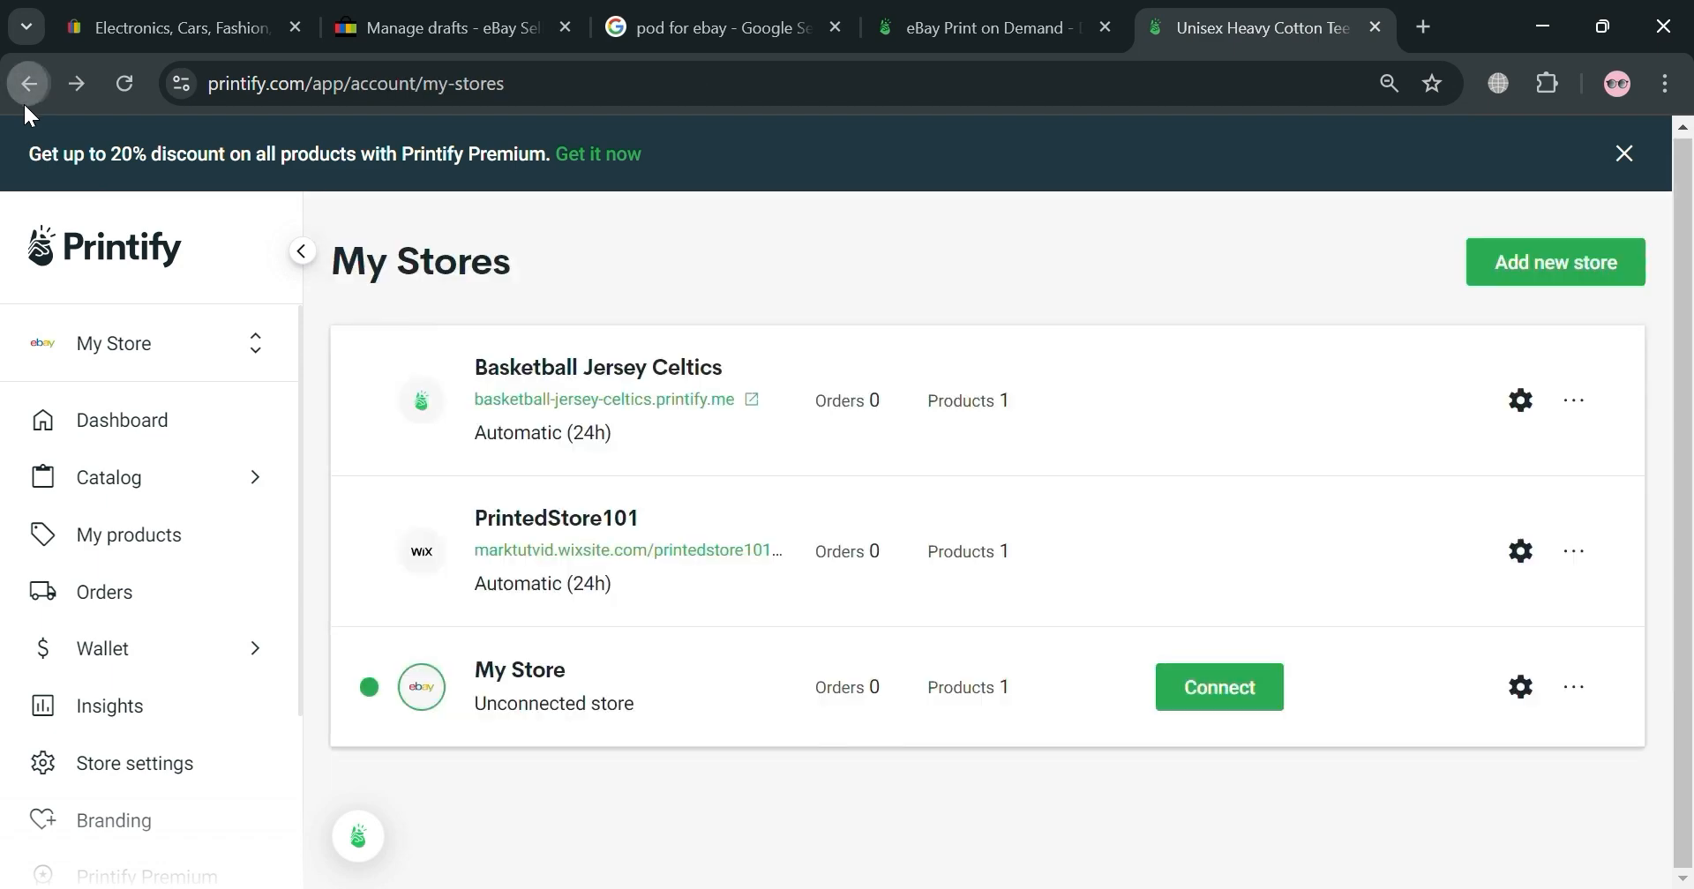
click(25, 103)
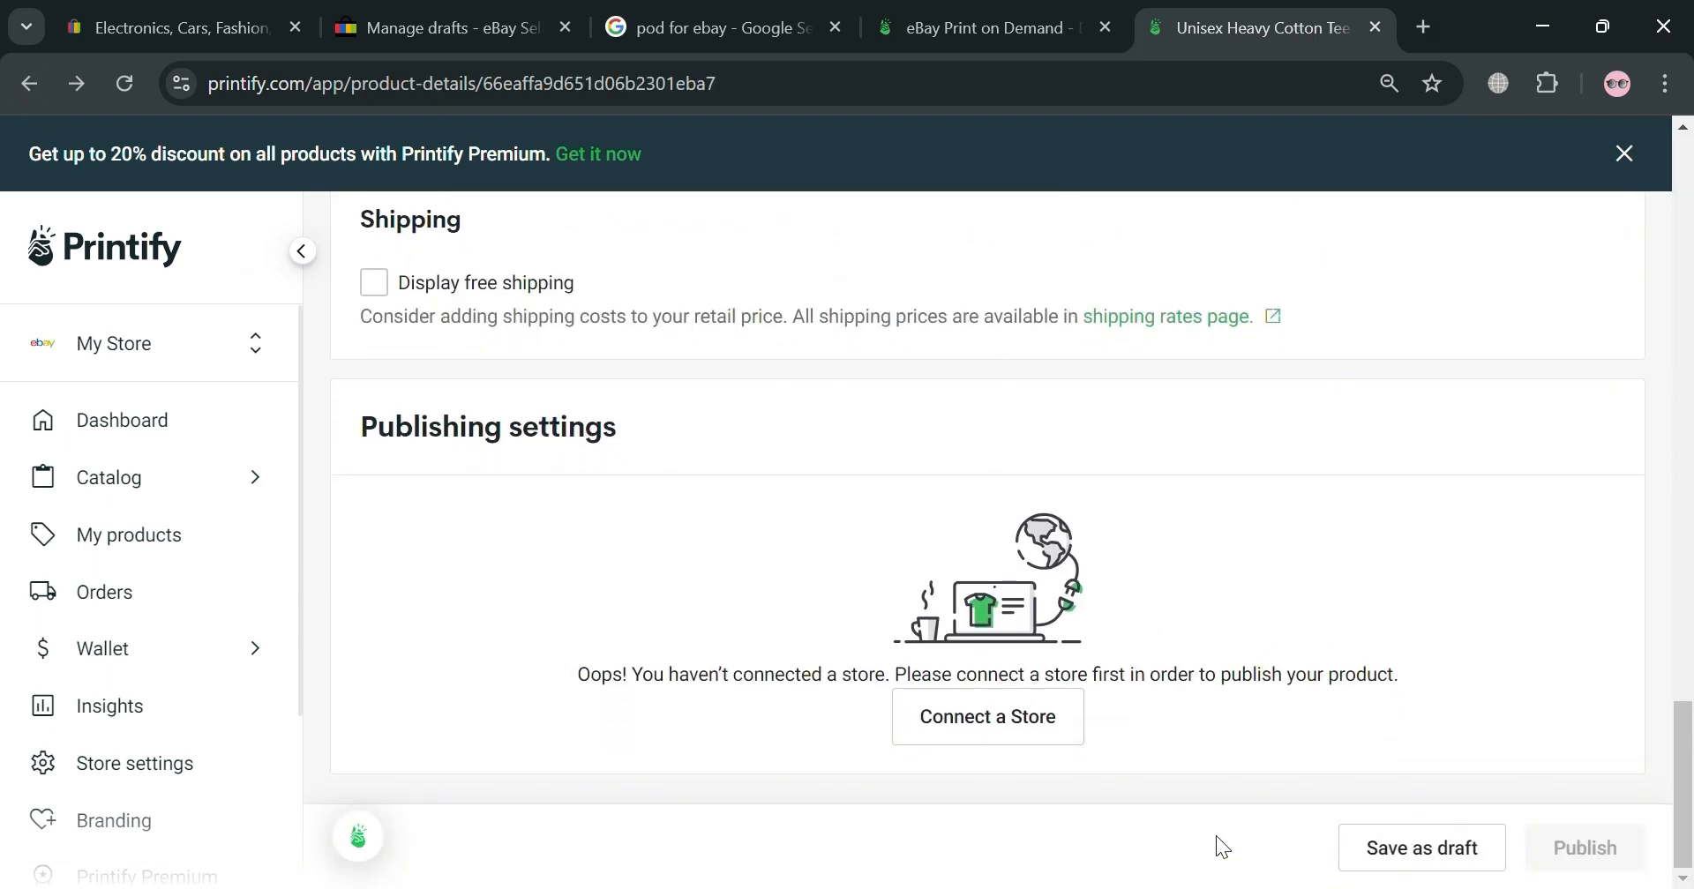
scroll(1119, 736, up, 20)
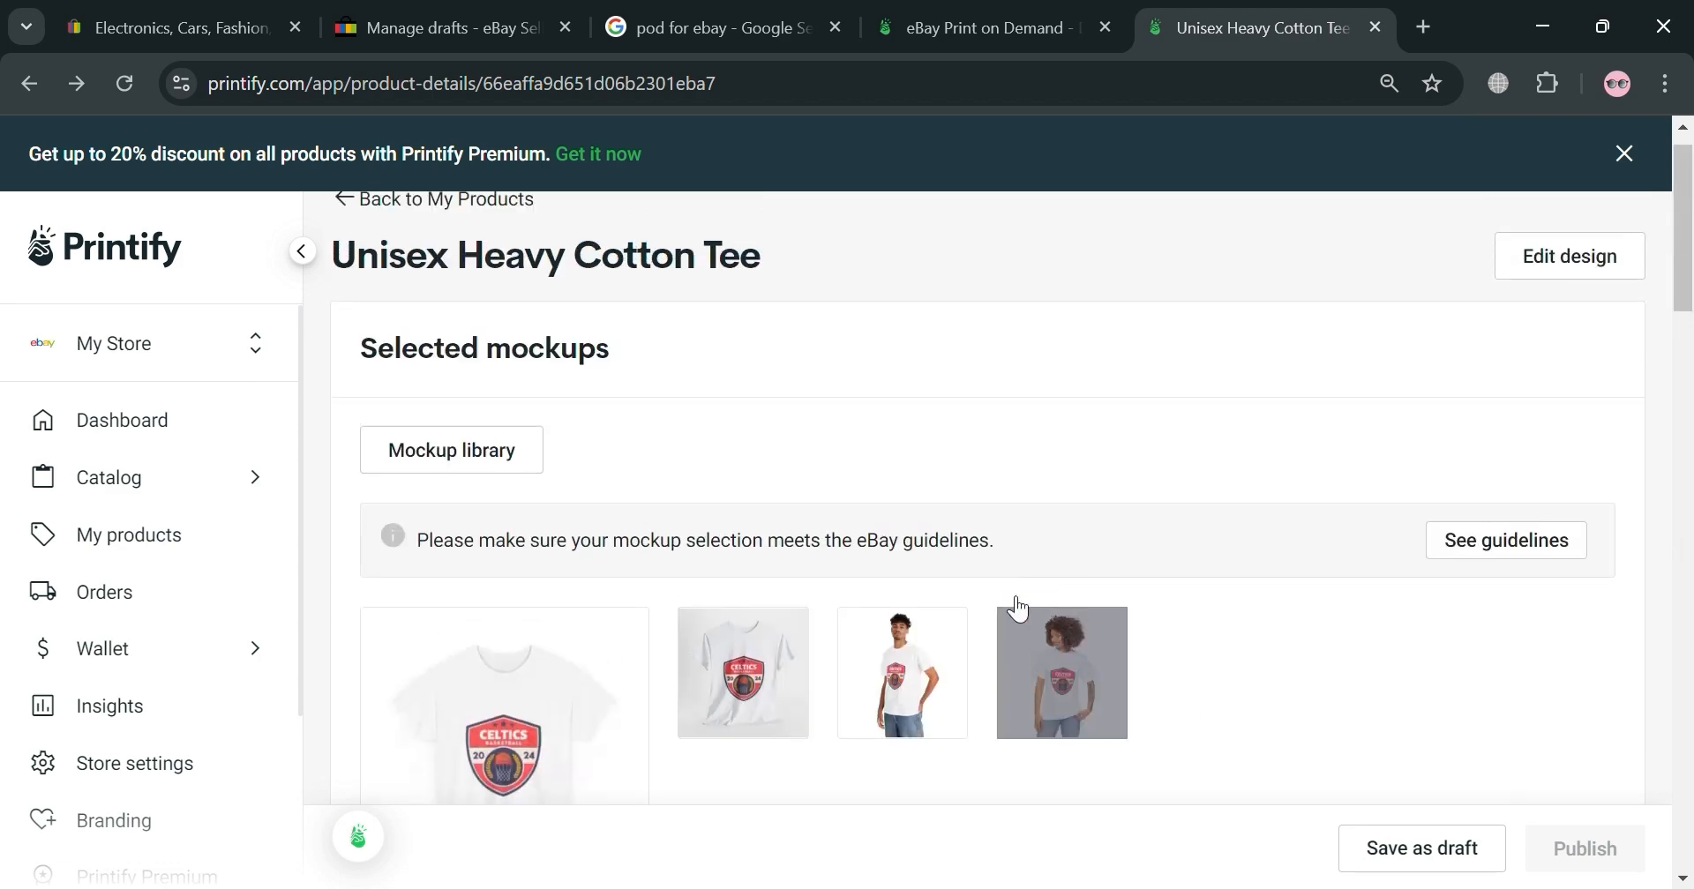
scroll(1017, 608, up, 1)
Switch to eBay and open its Selling page to examine the saved T-shirt drafts and the listing promotions.
click(454, 19)
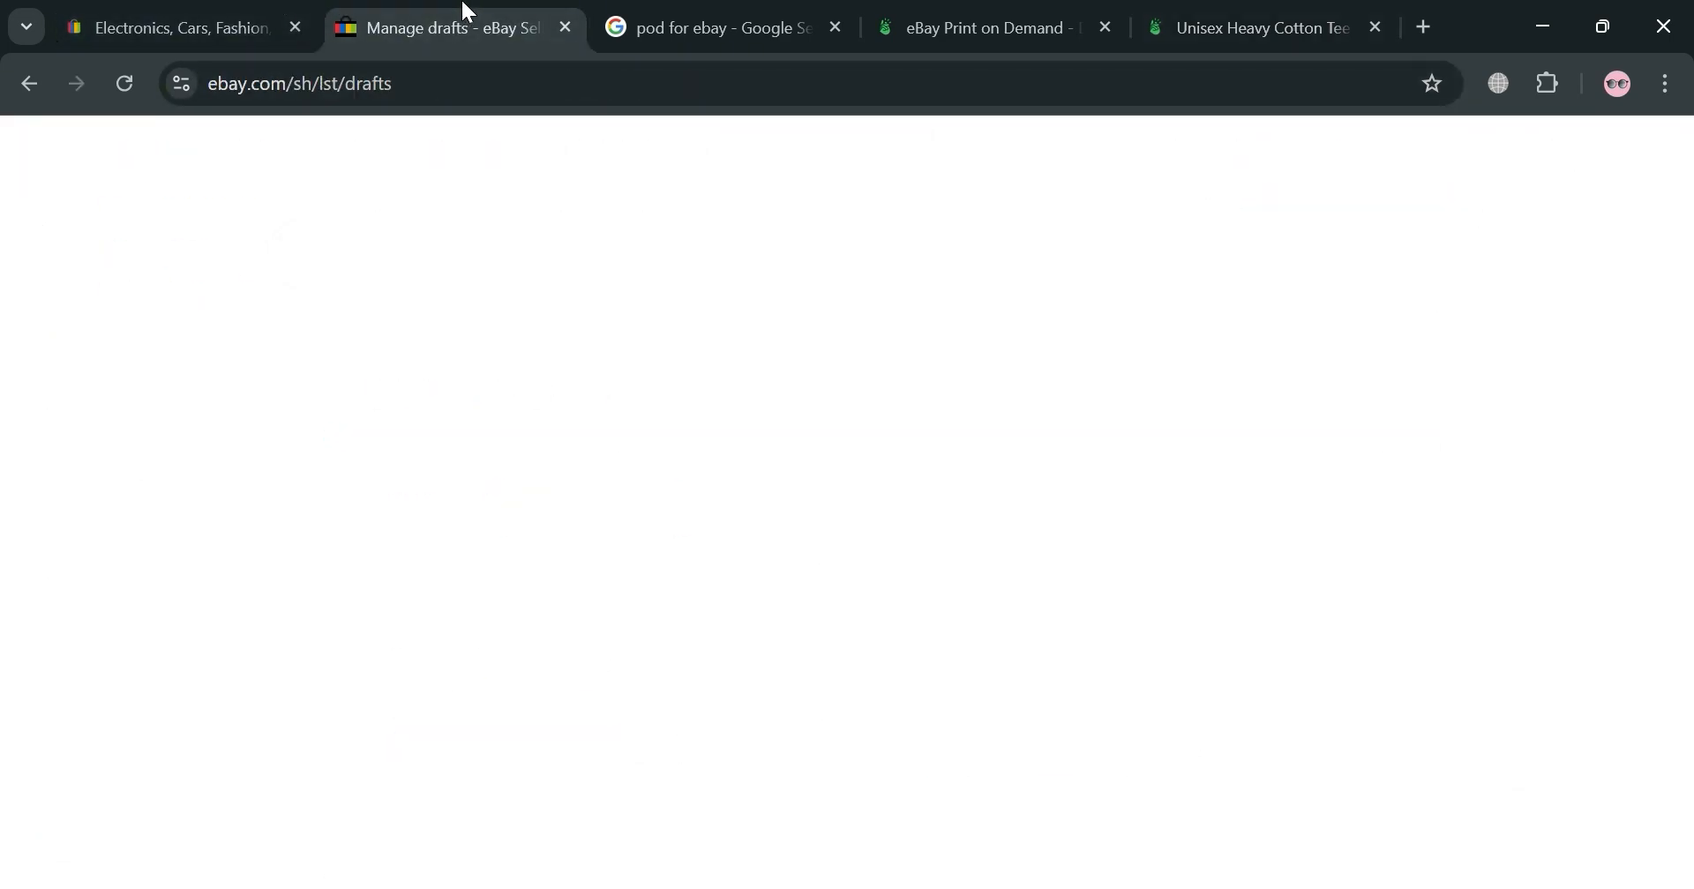
click(1176, 151)
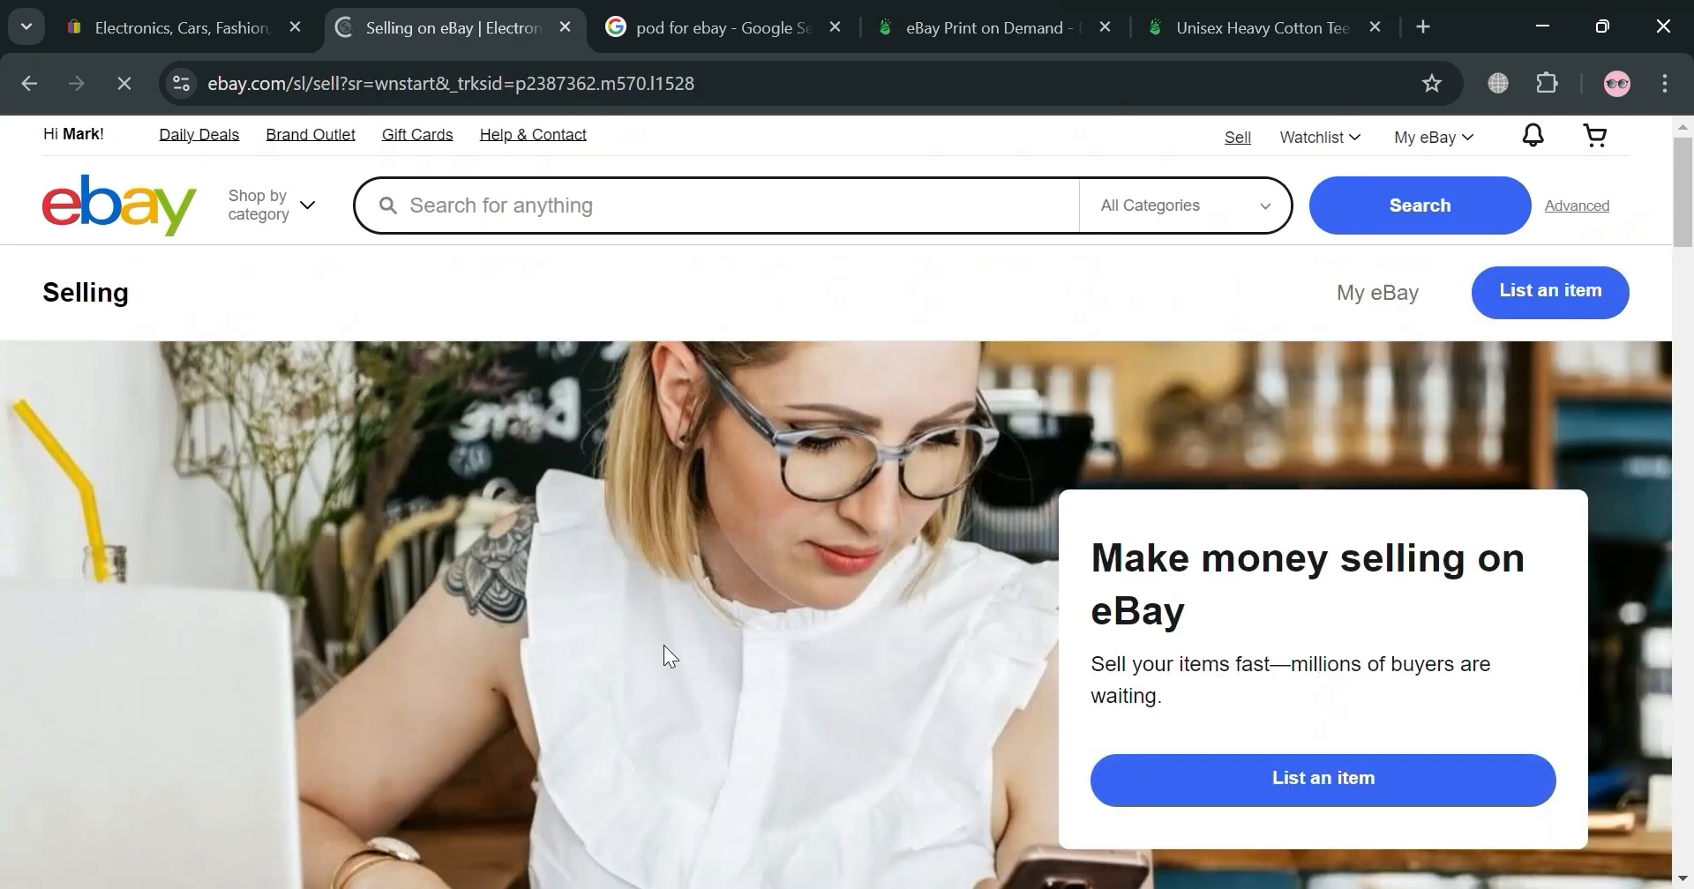
scroll(975, 658, down, 6)
scroll(883, 706, down, 6)
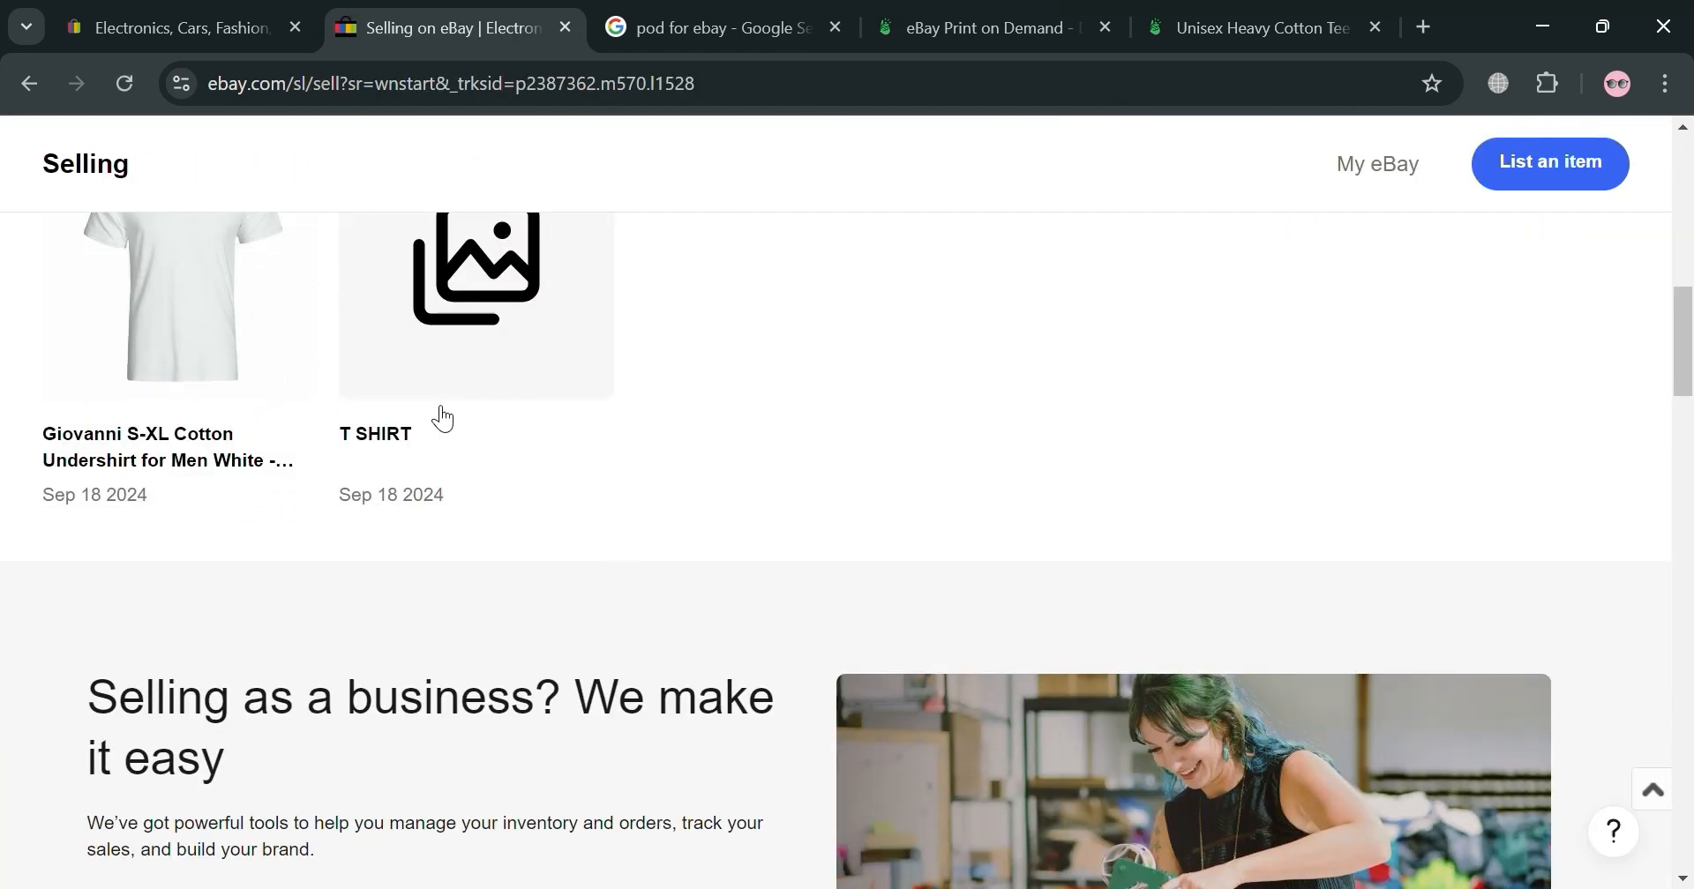
scroll(731, 686, up, 3)
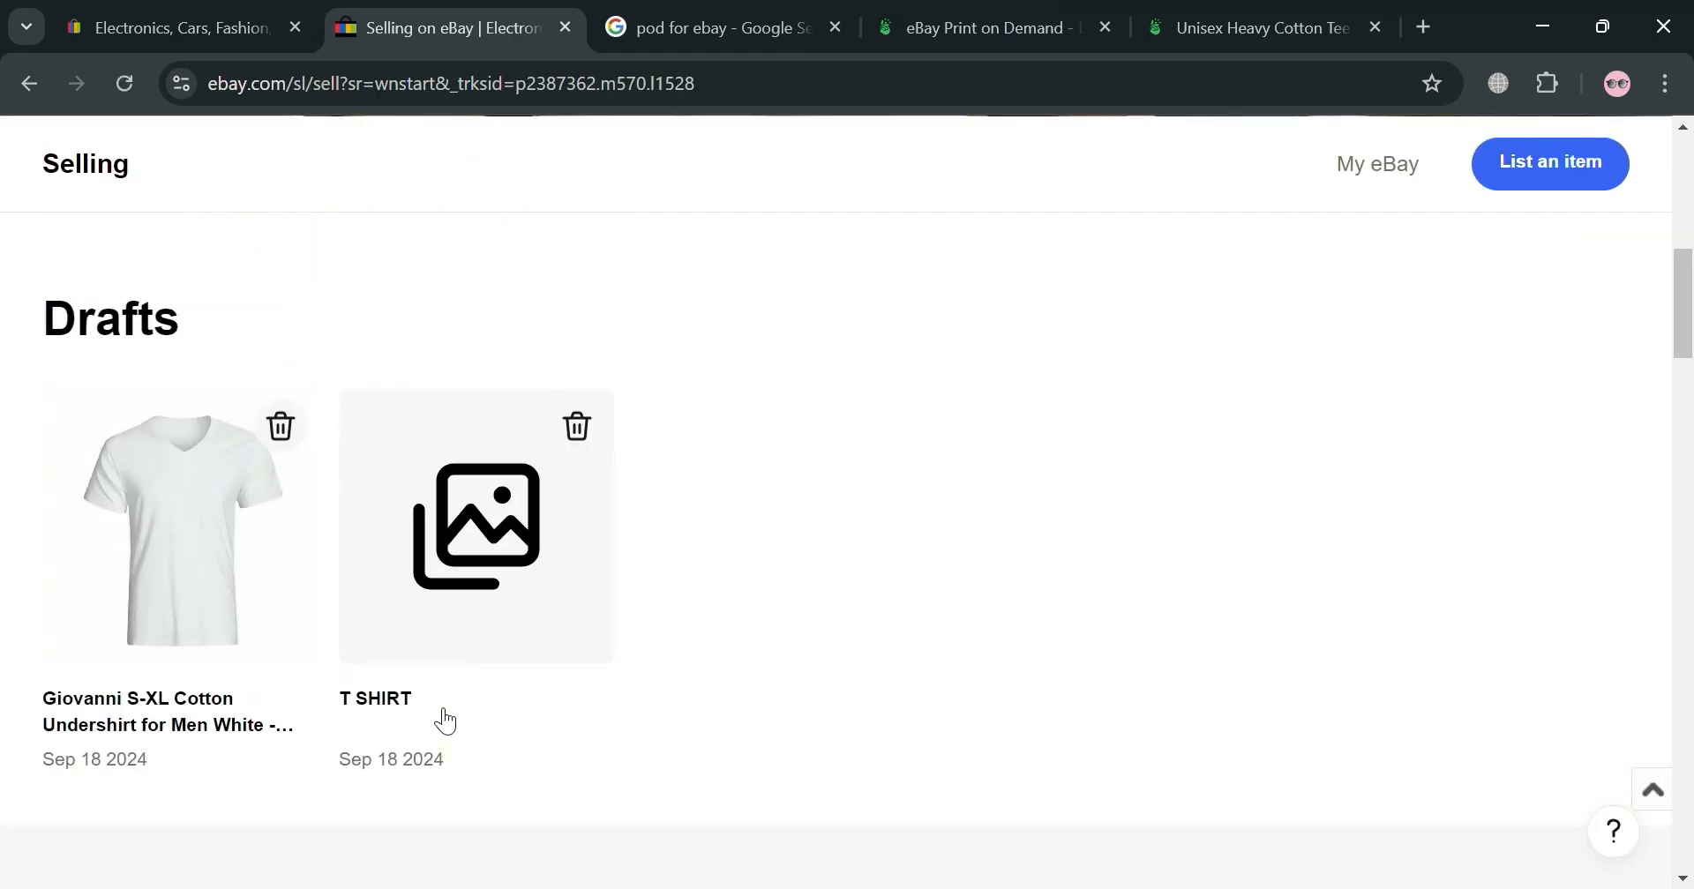
scroll(557, 701, up, 9)
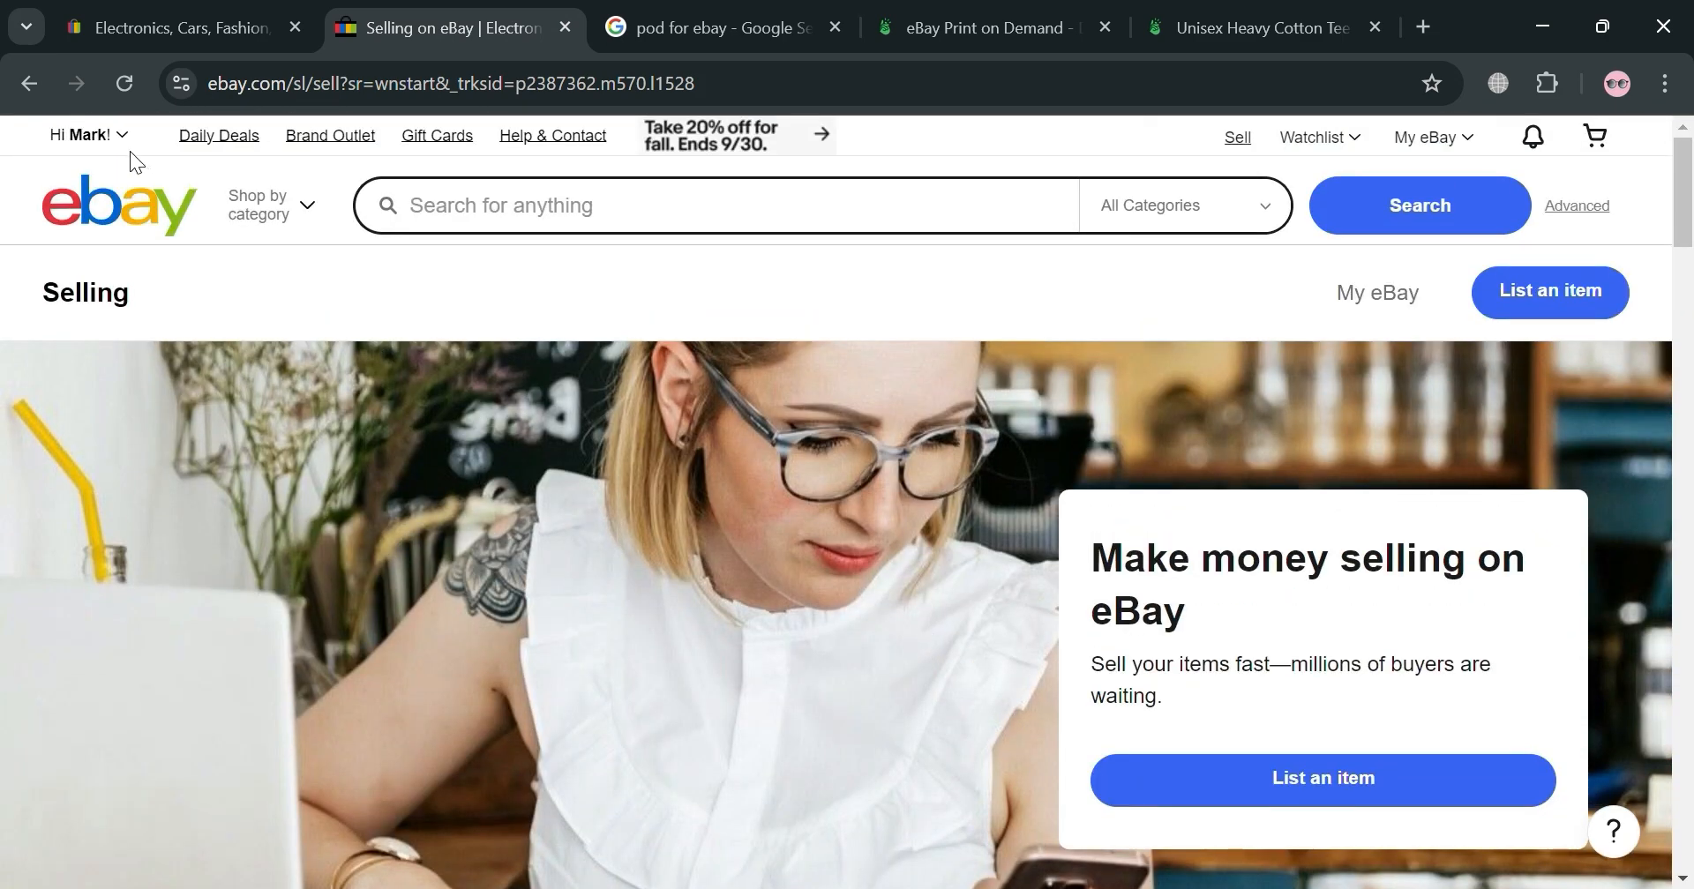
scroll(589, 538, down, 8)
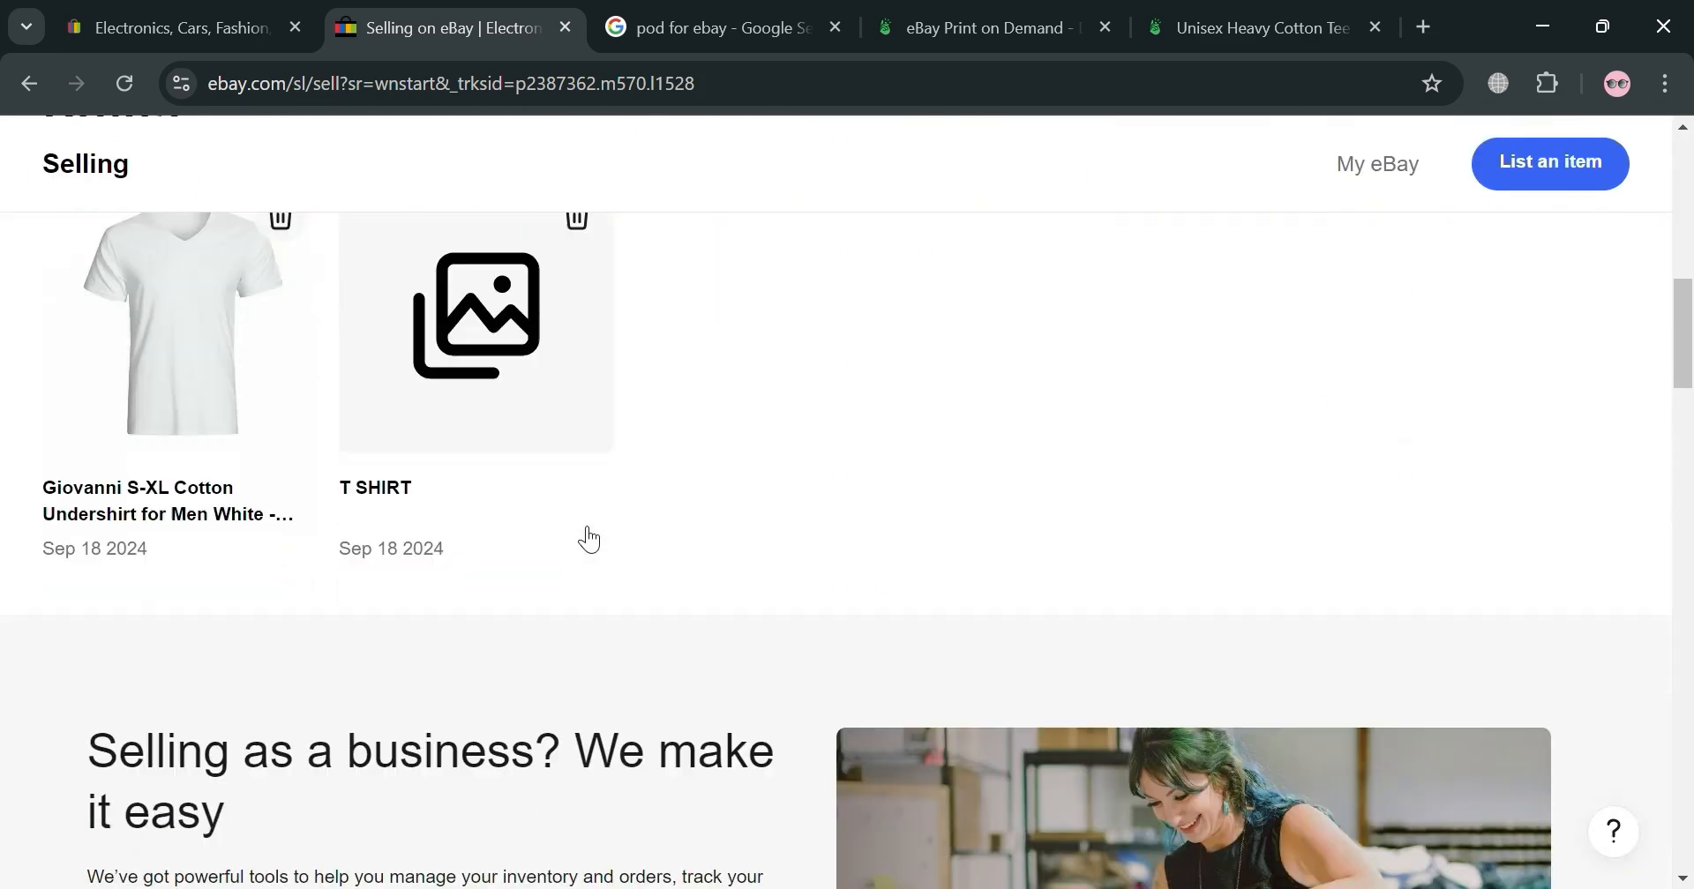
scroll(586, 565, down, 10)
scroll(587, 573, up, 4)
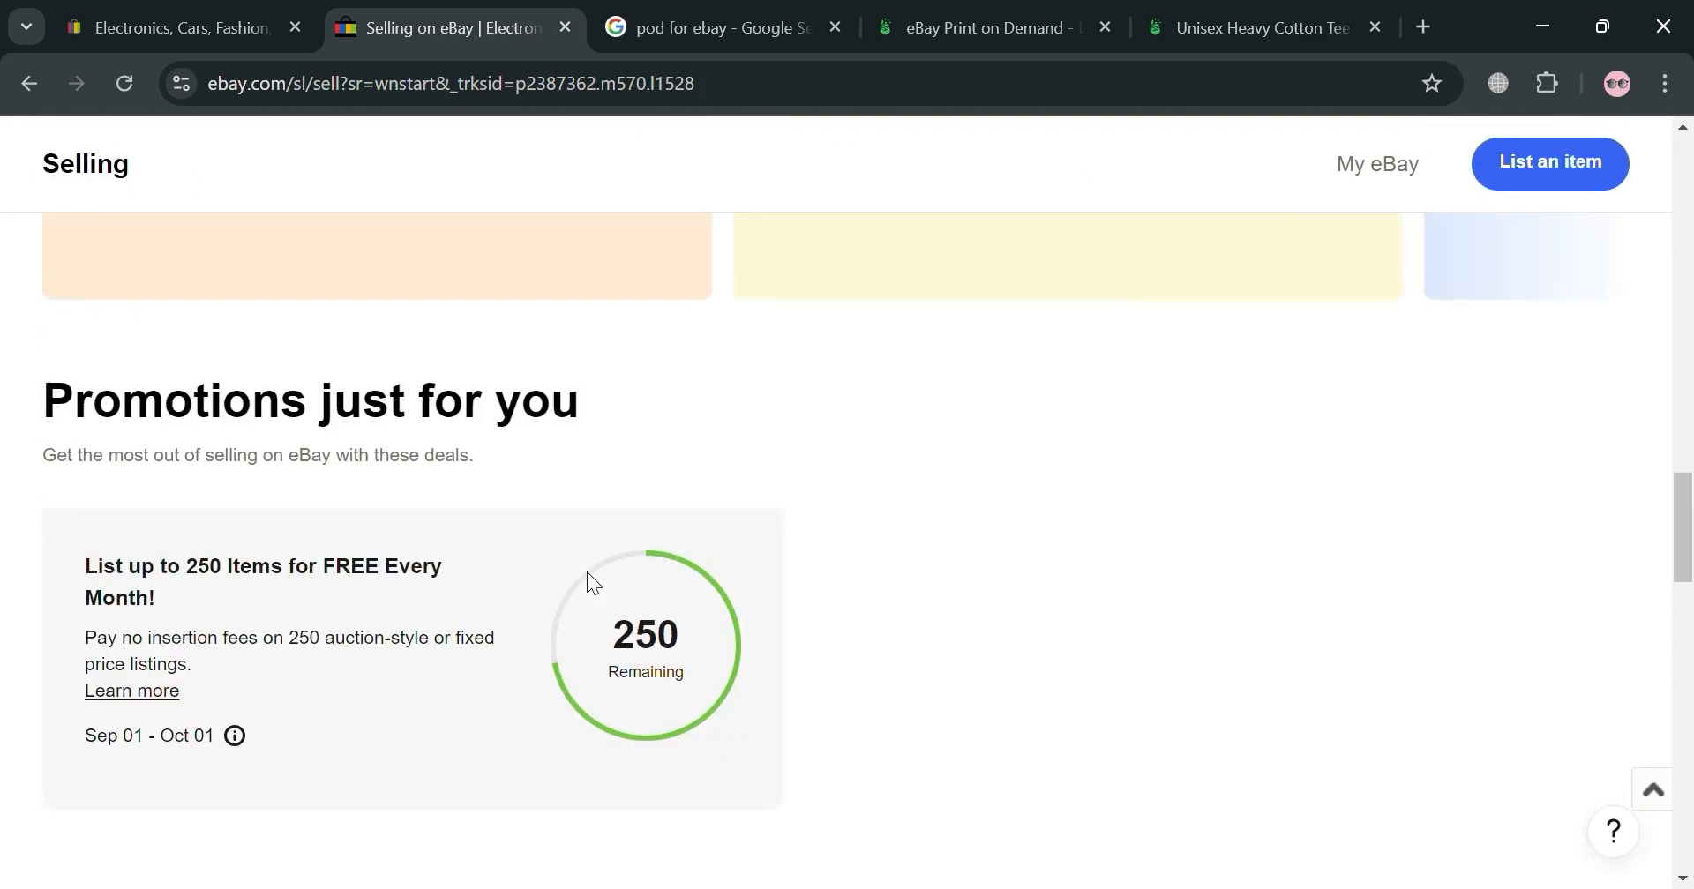
Search eBay for "t shirt men" and examine the BulkSupplements Crew Neck Performance T-Shirt listing's price, size, shipping, returns and payment details.
scroll(587, 572, up, 10)
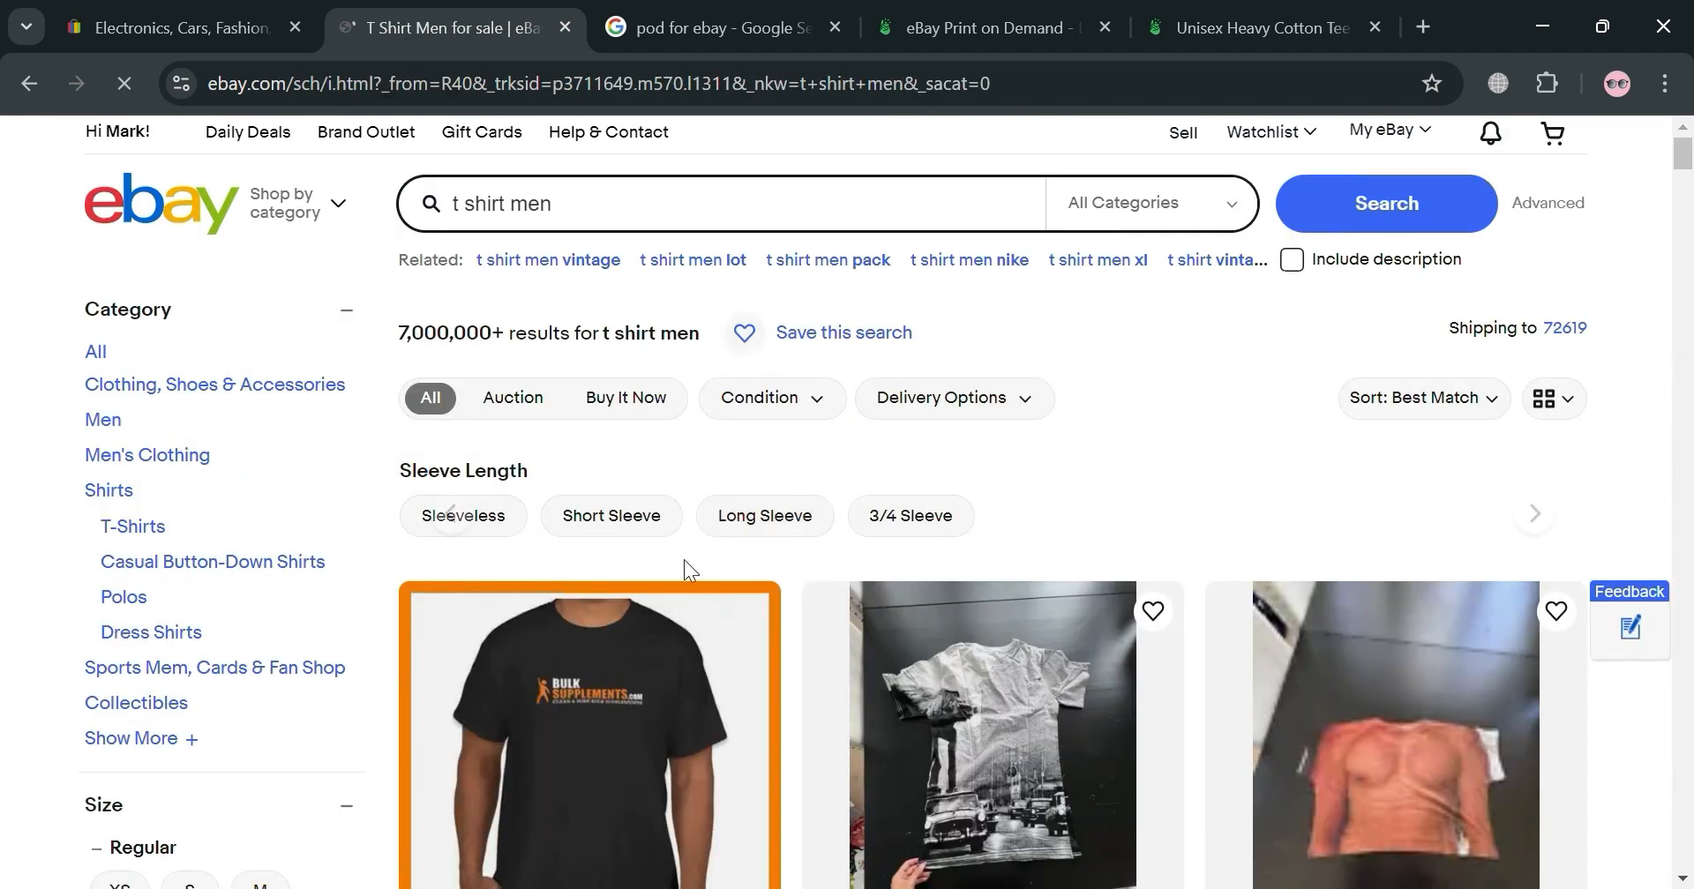
scroll(685, 560, down, 2)
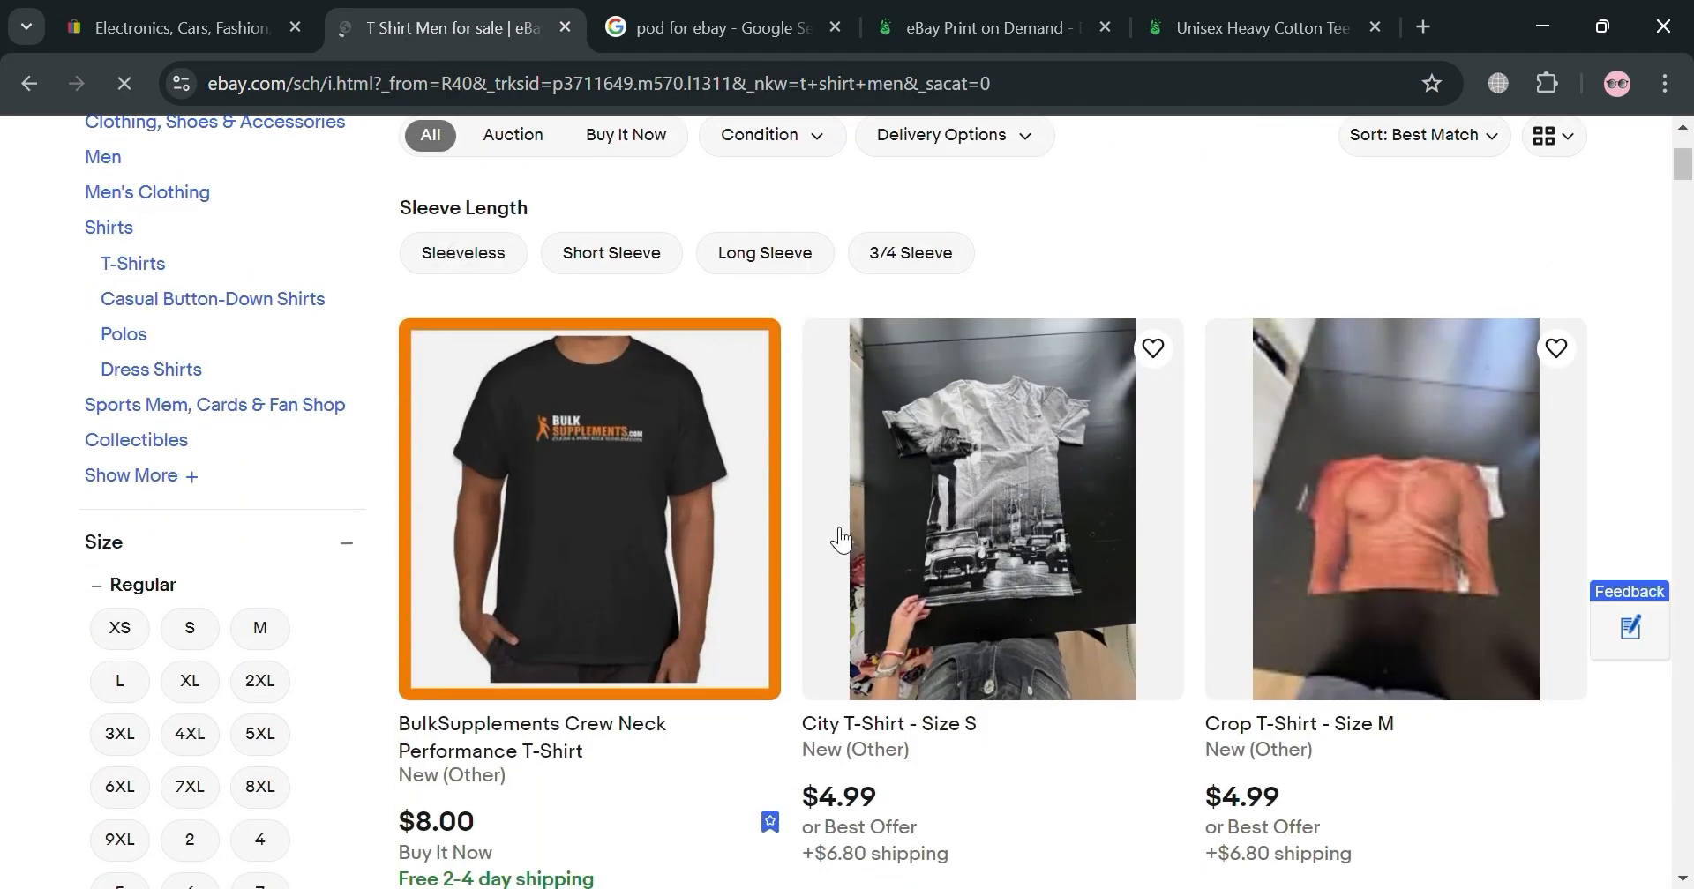
click(650, 641)
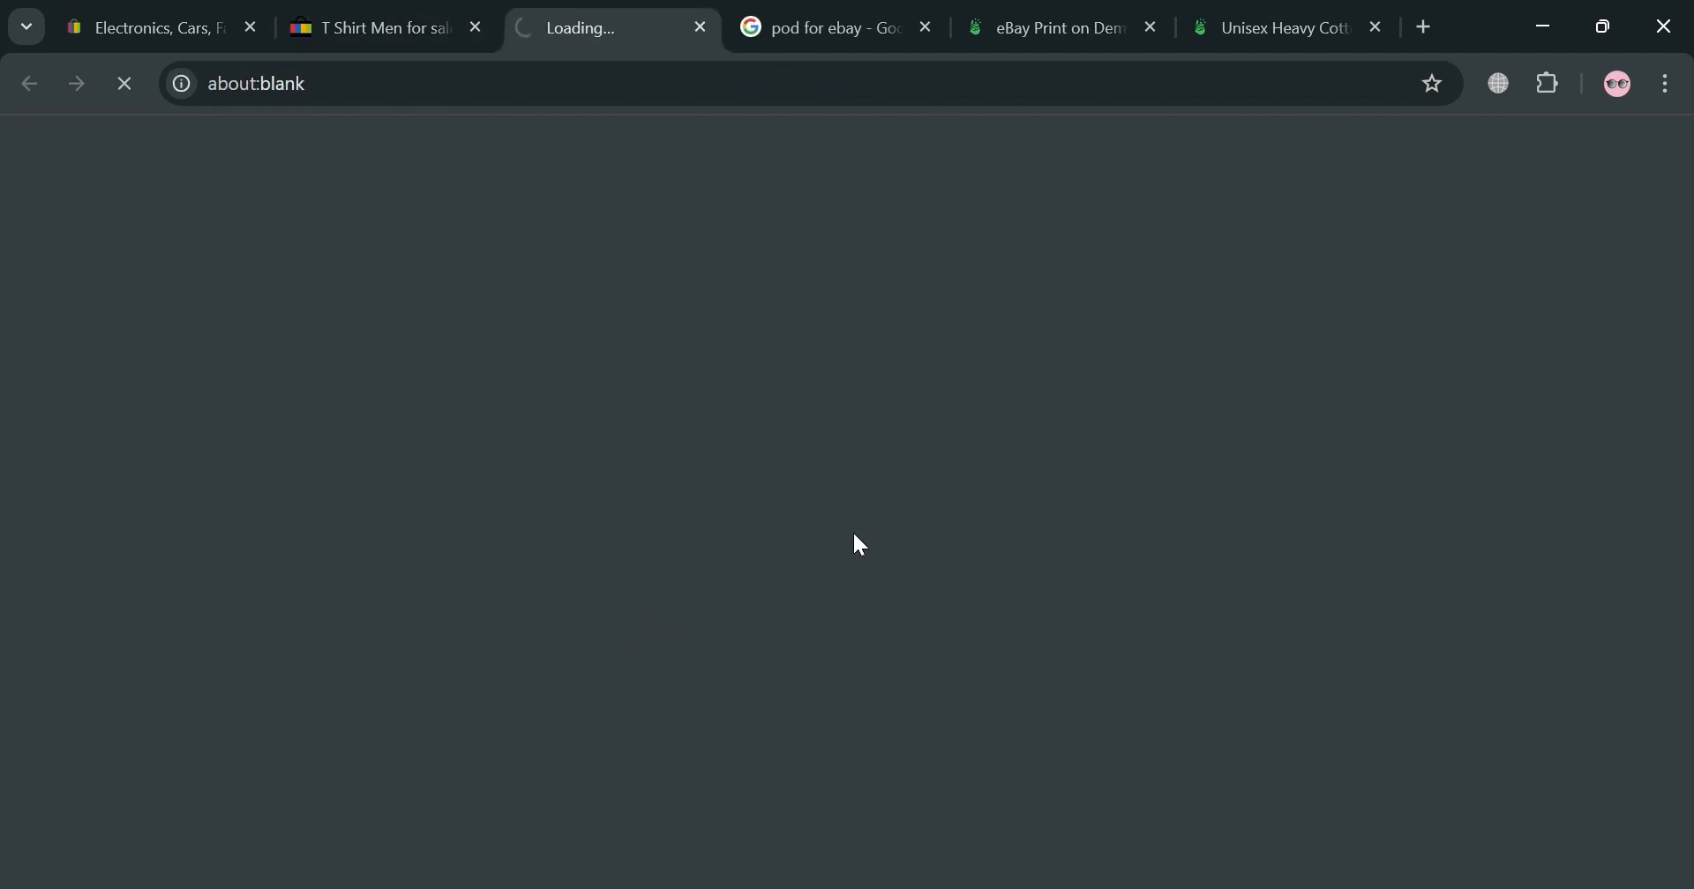
scroll(814, 441, down, 6)
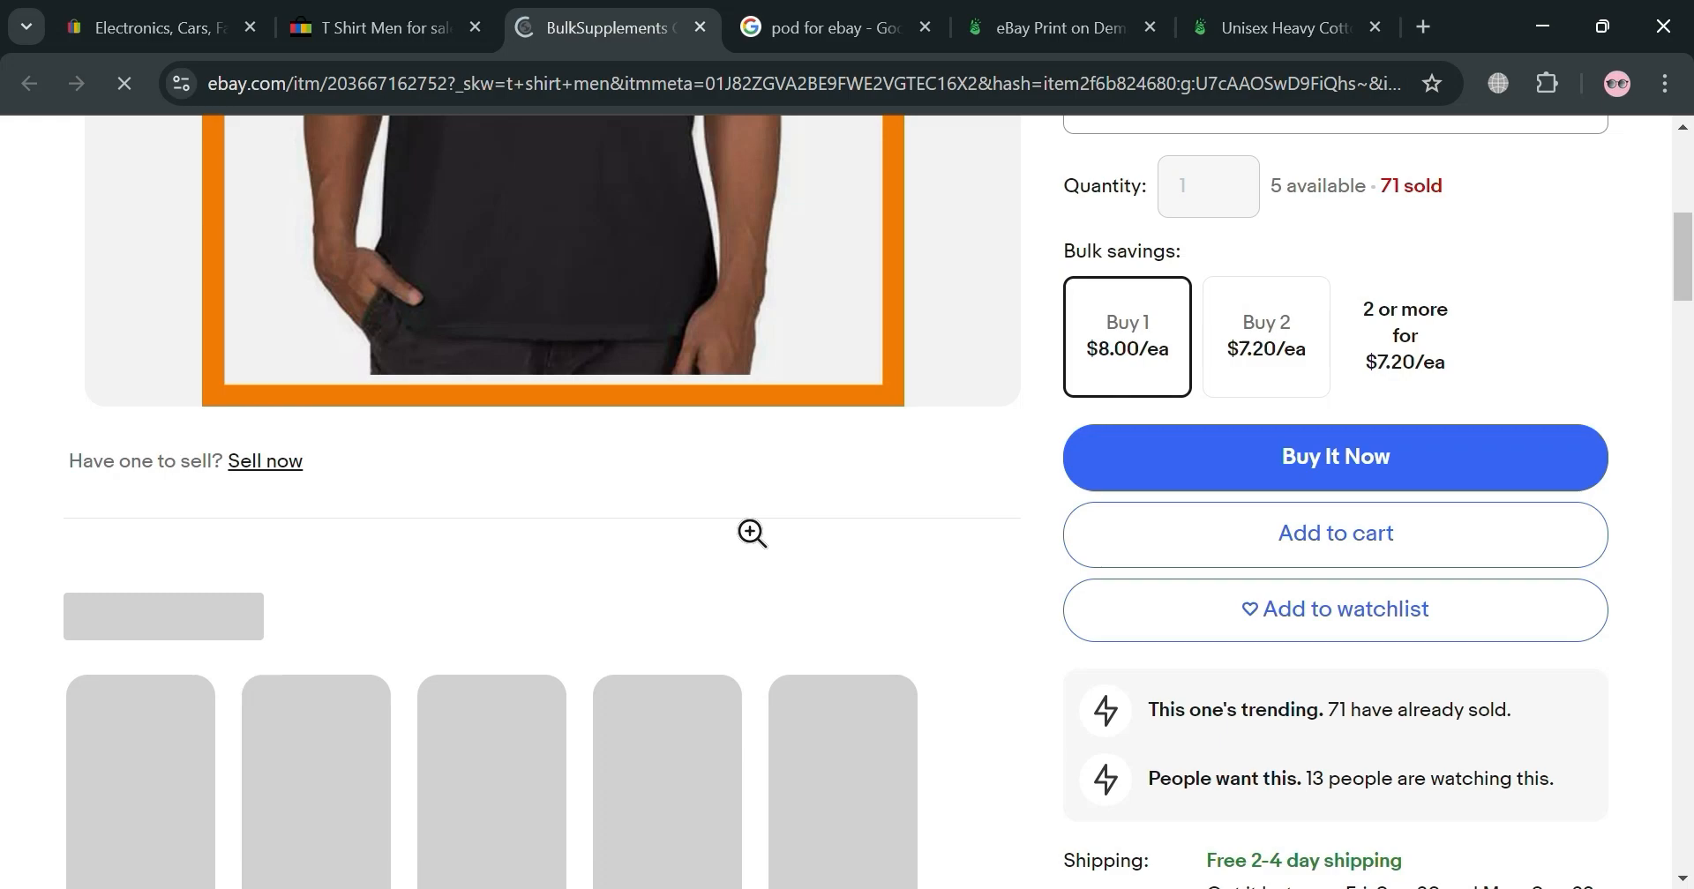
scroll(1138, 540, down, 4)
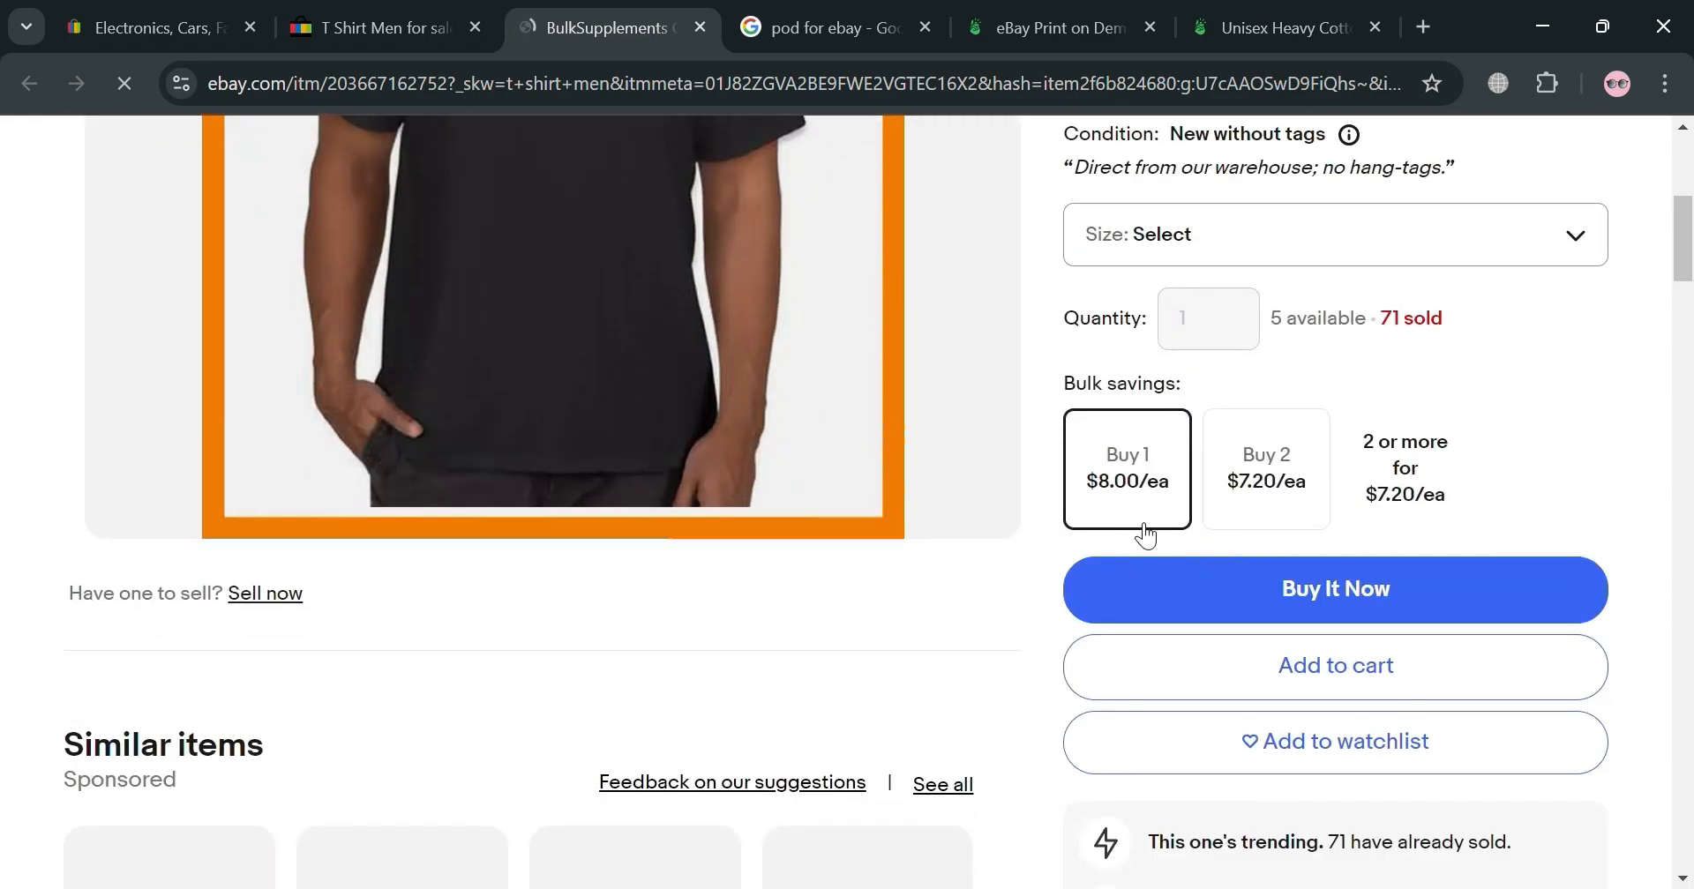
scroll(1042, 469, down, 10)
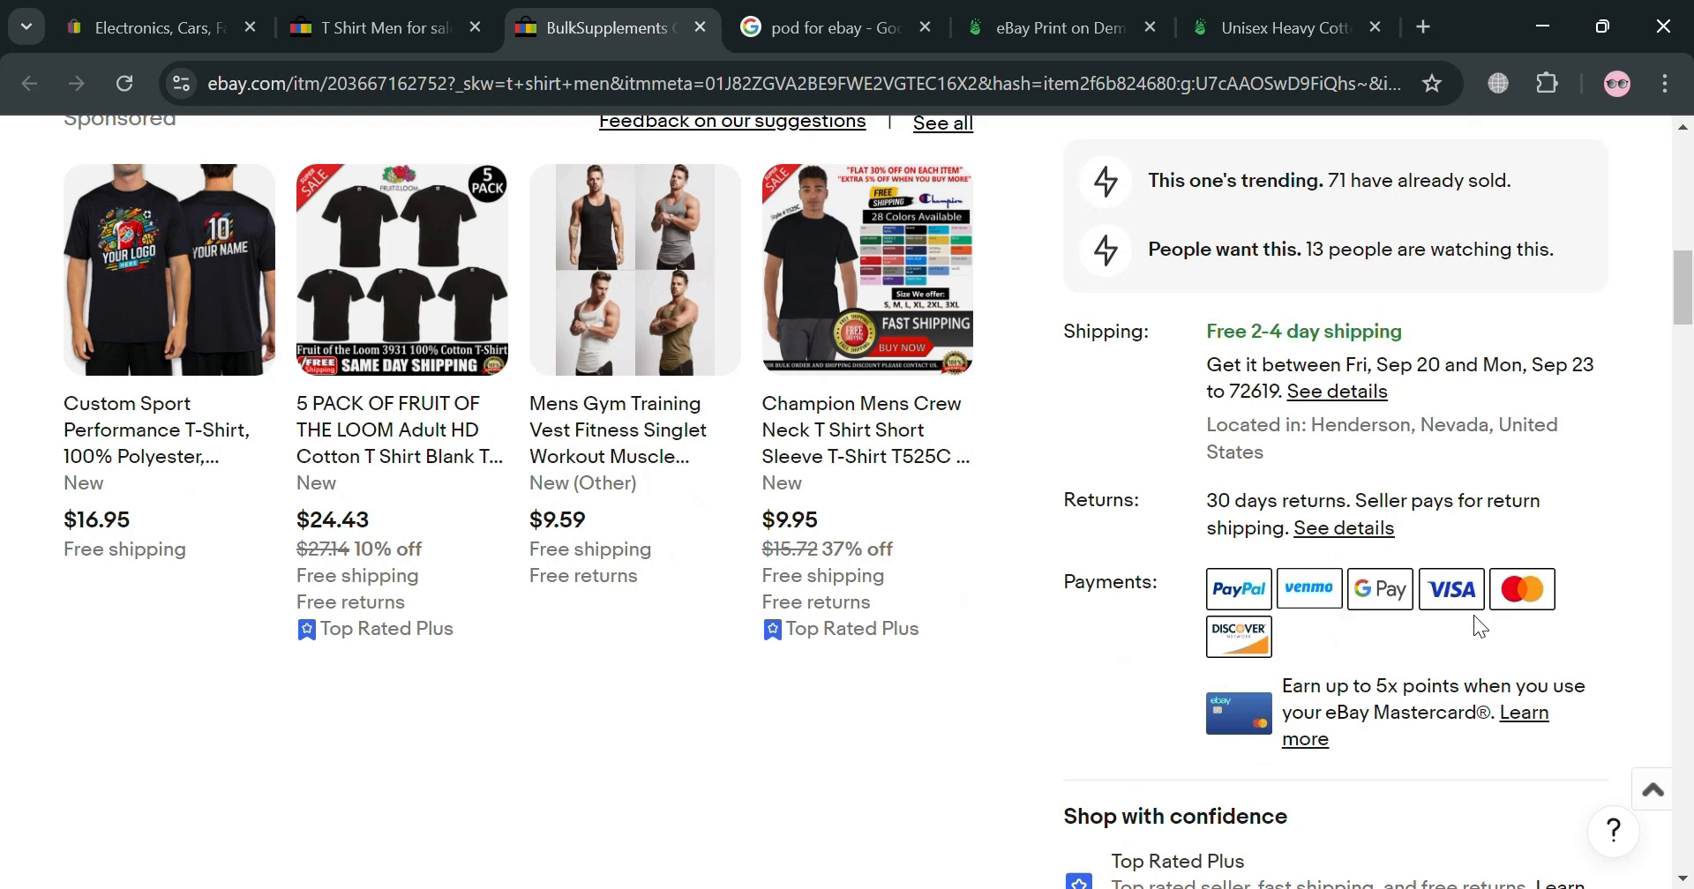
scroll(1284, 601, up, 10)
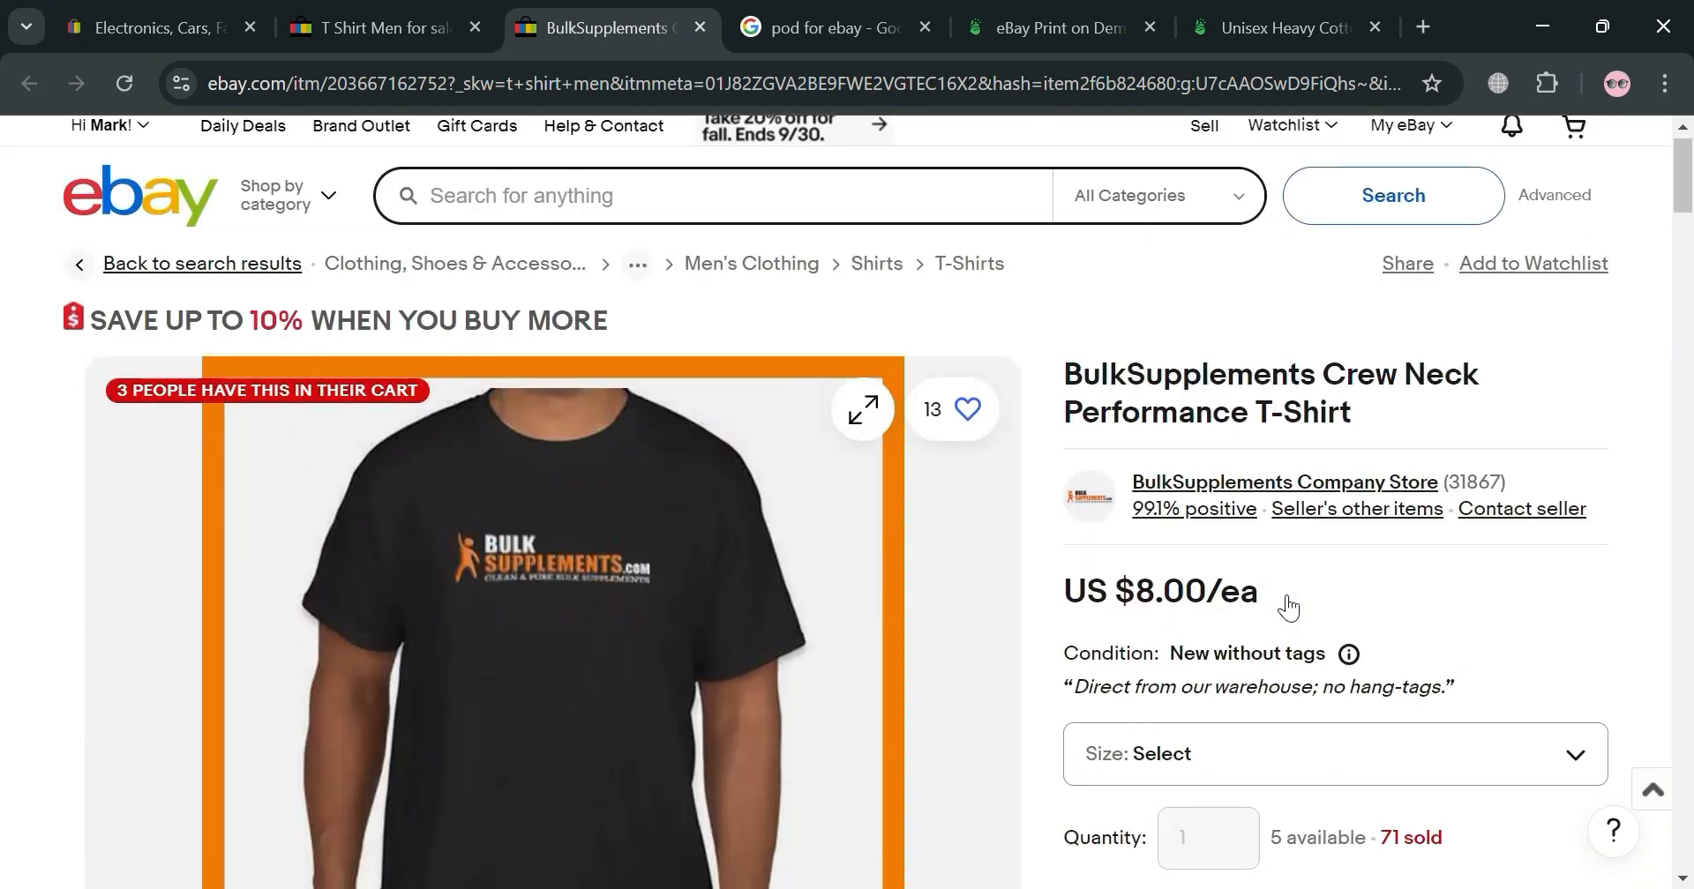